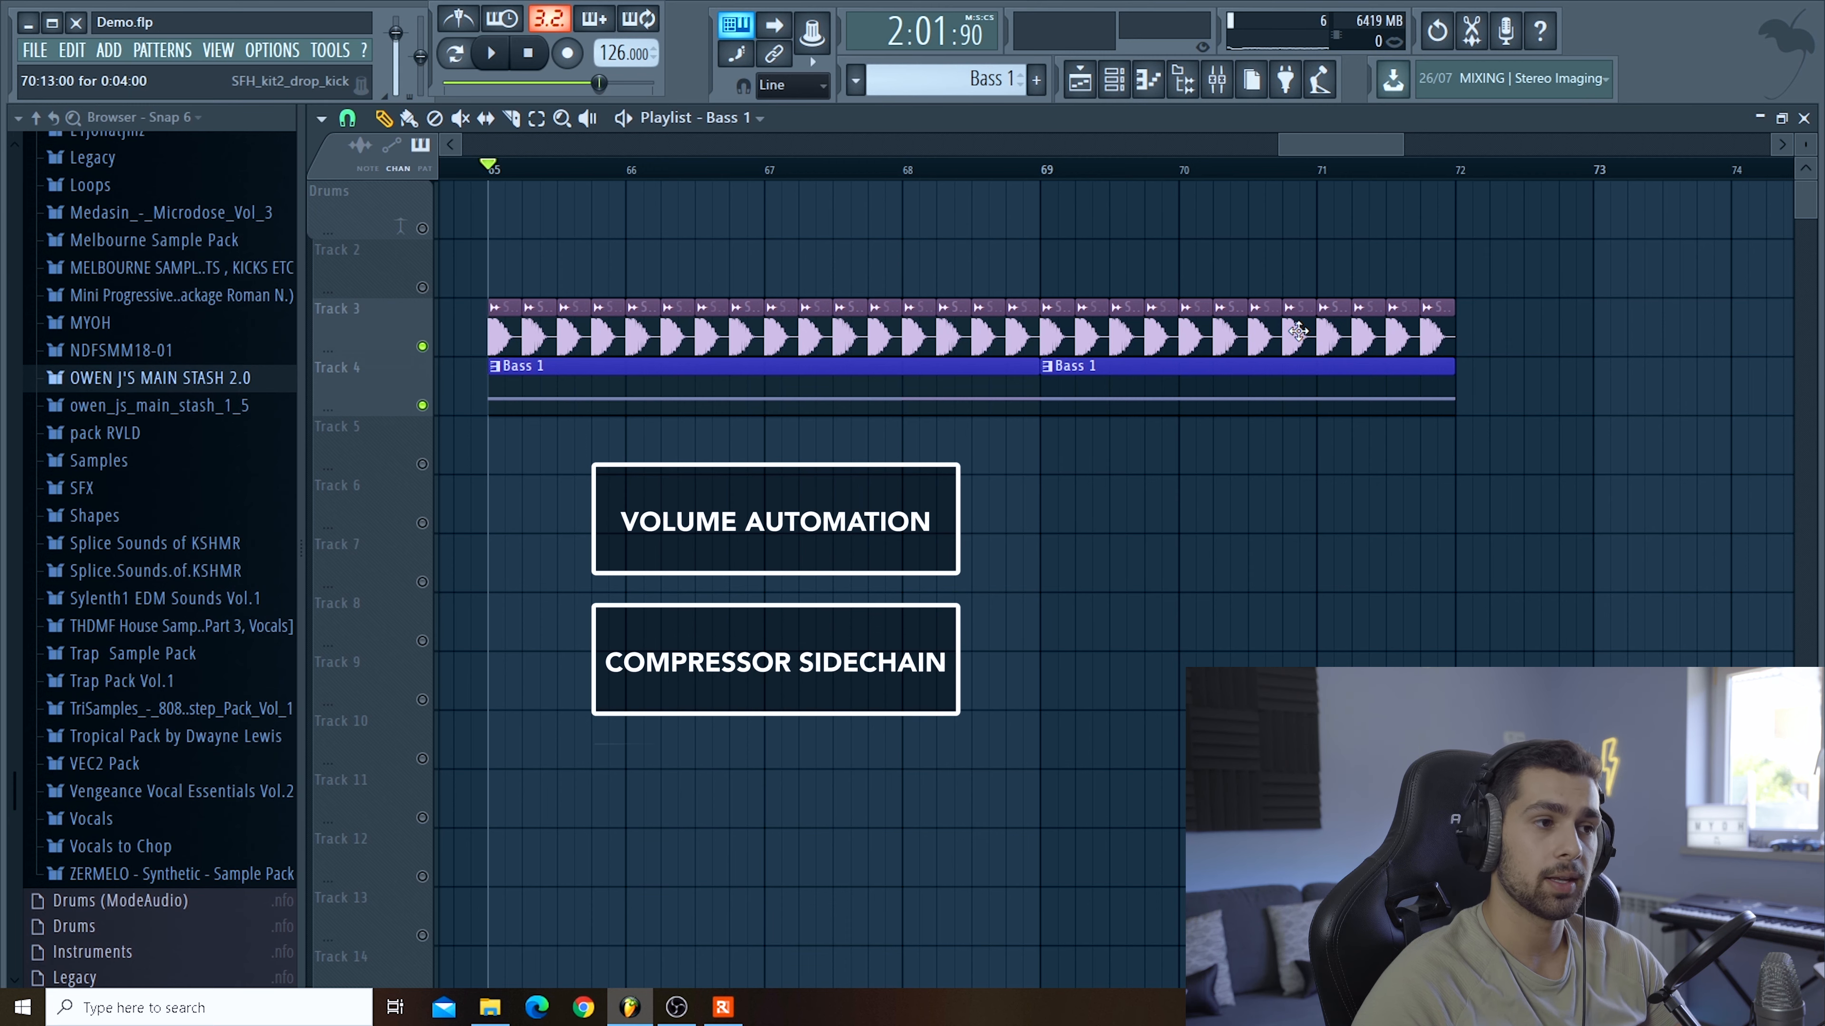
Play the kick and bass loop, and review the sample and miscellaneous settings of the SFH_kit2_drop_kick channel
scroll(722, 559, left, 1)
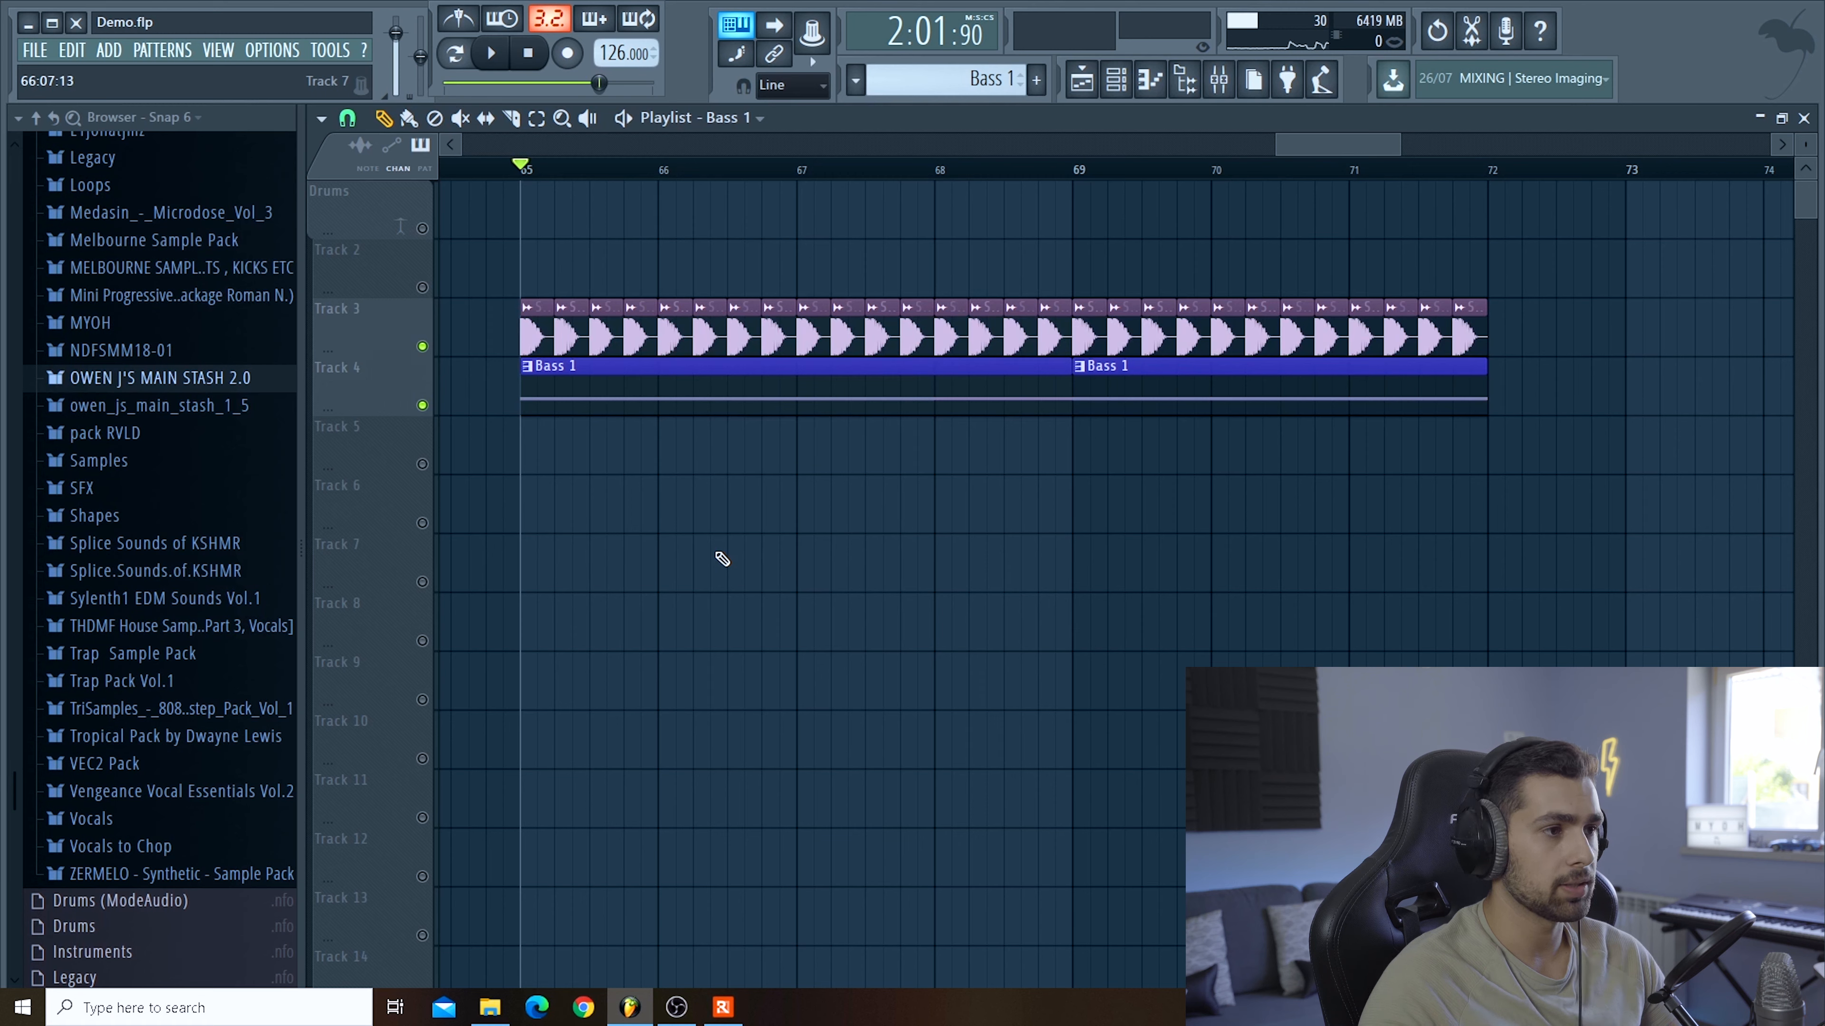
key(space)
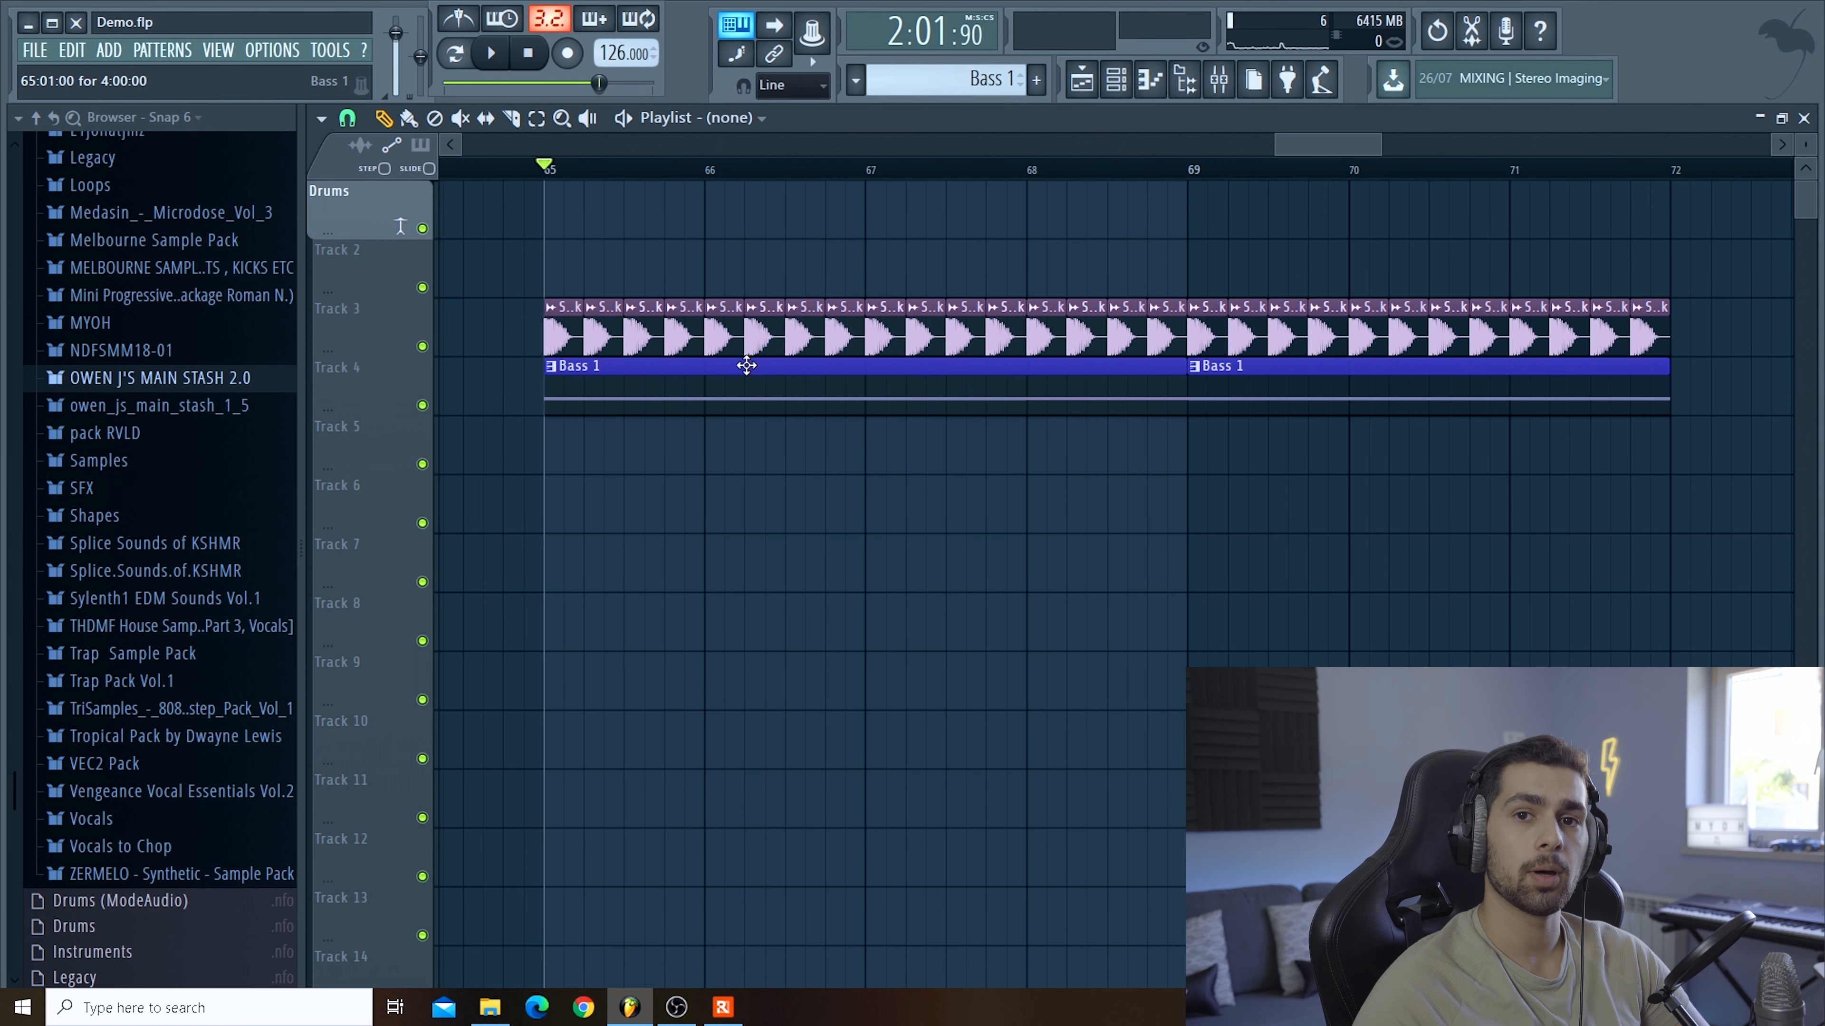
double_click(751, 345)
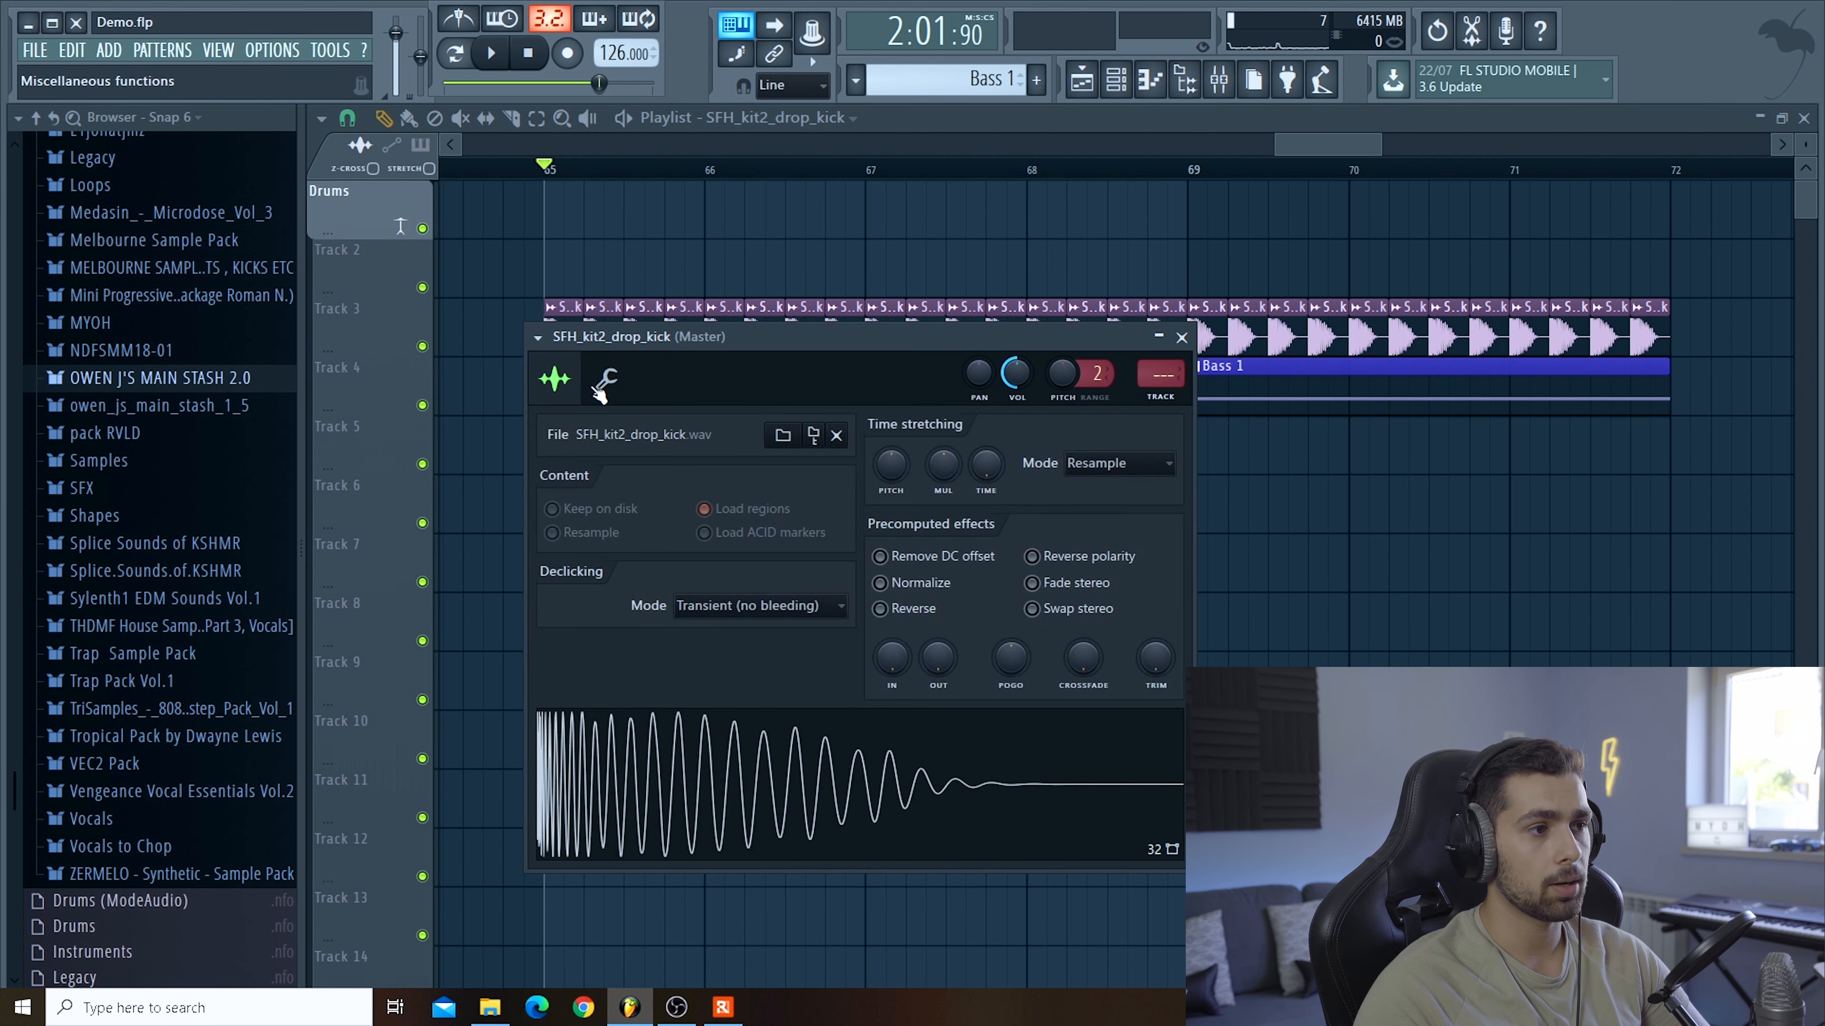
click(606, 378)
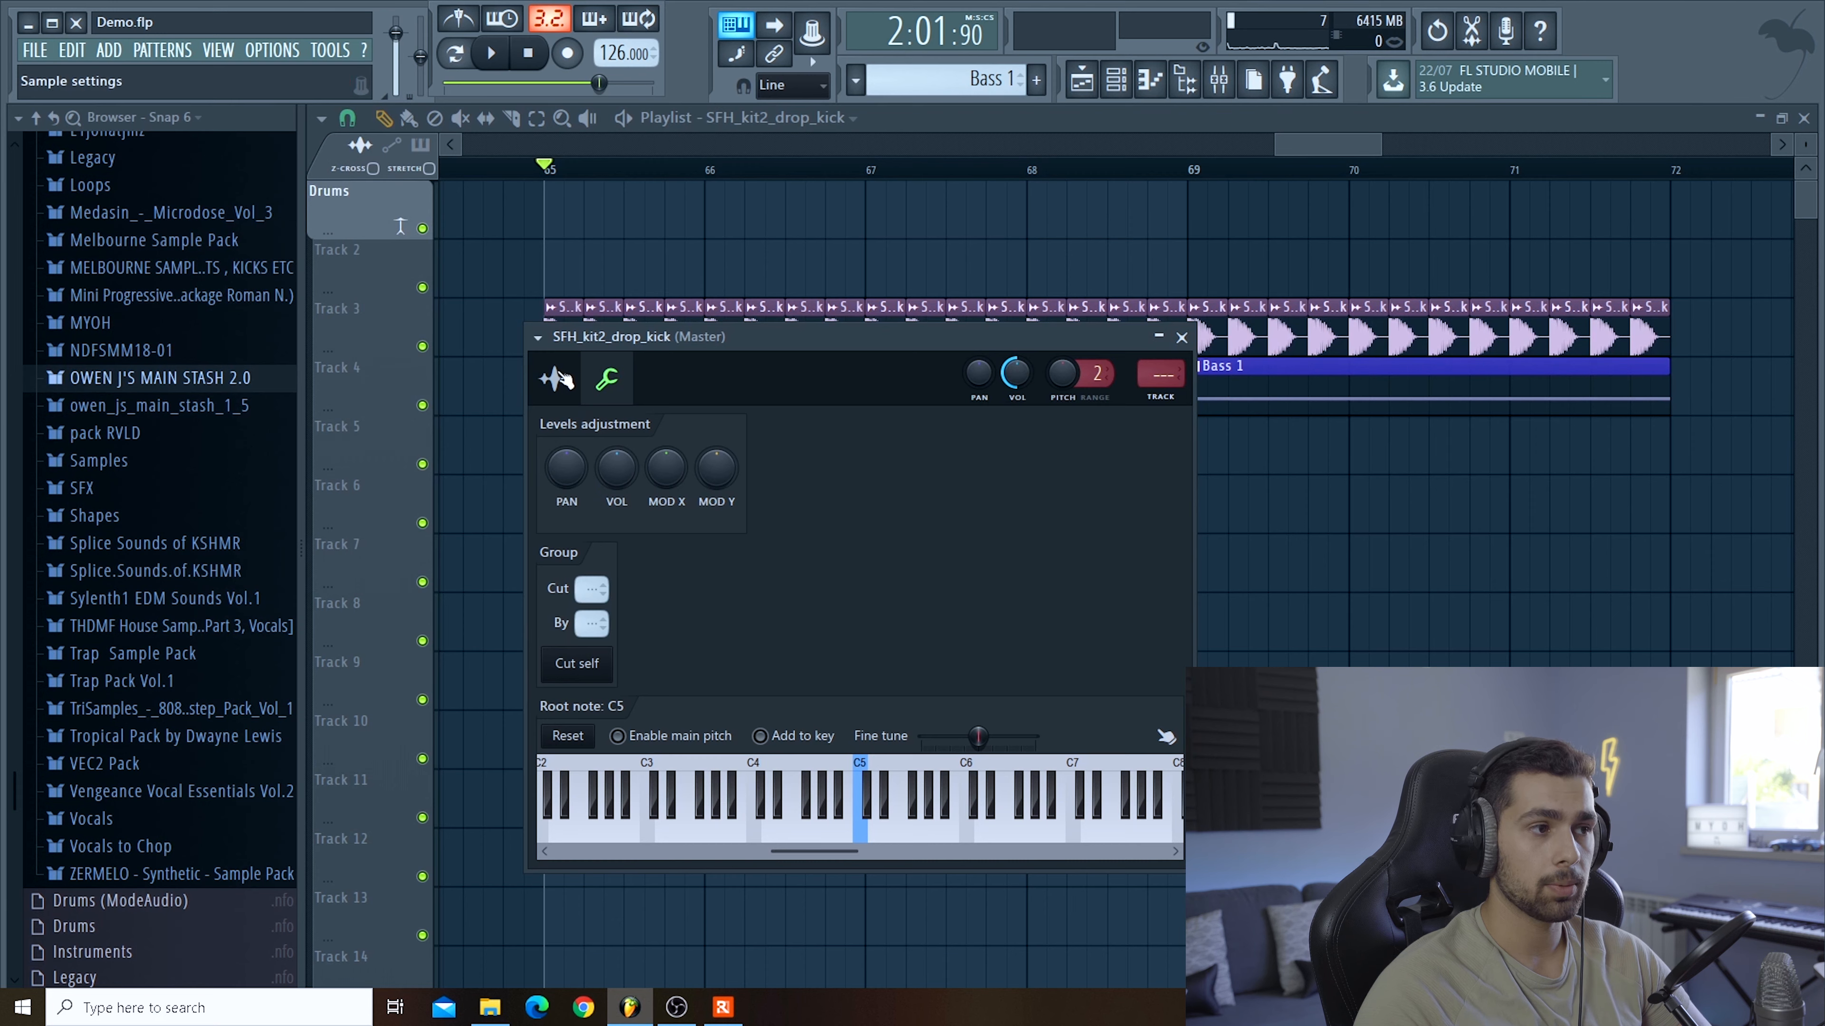
click(556, 378)
click(1224, 379)
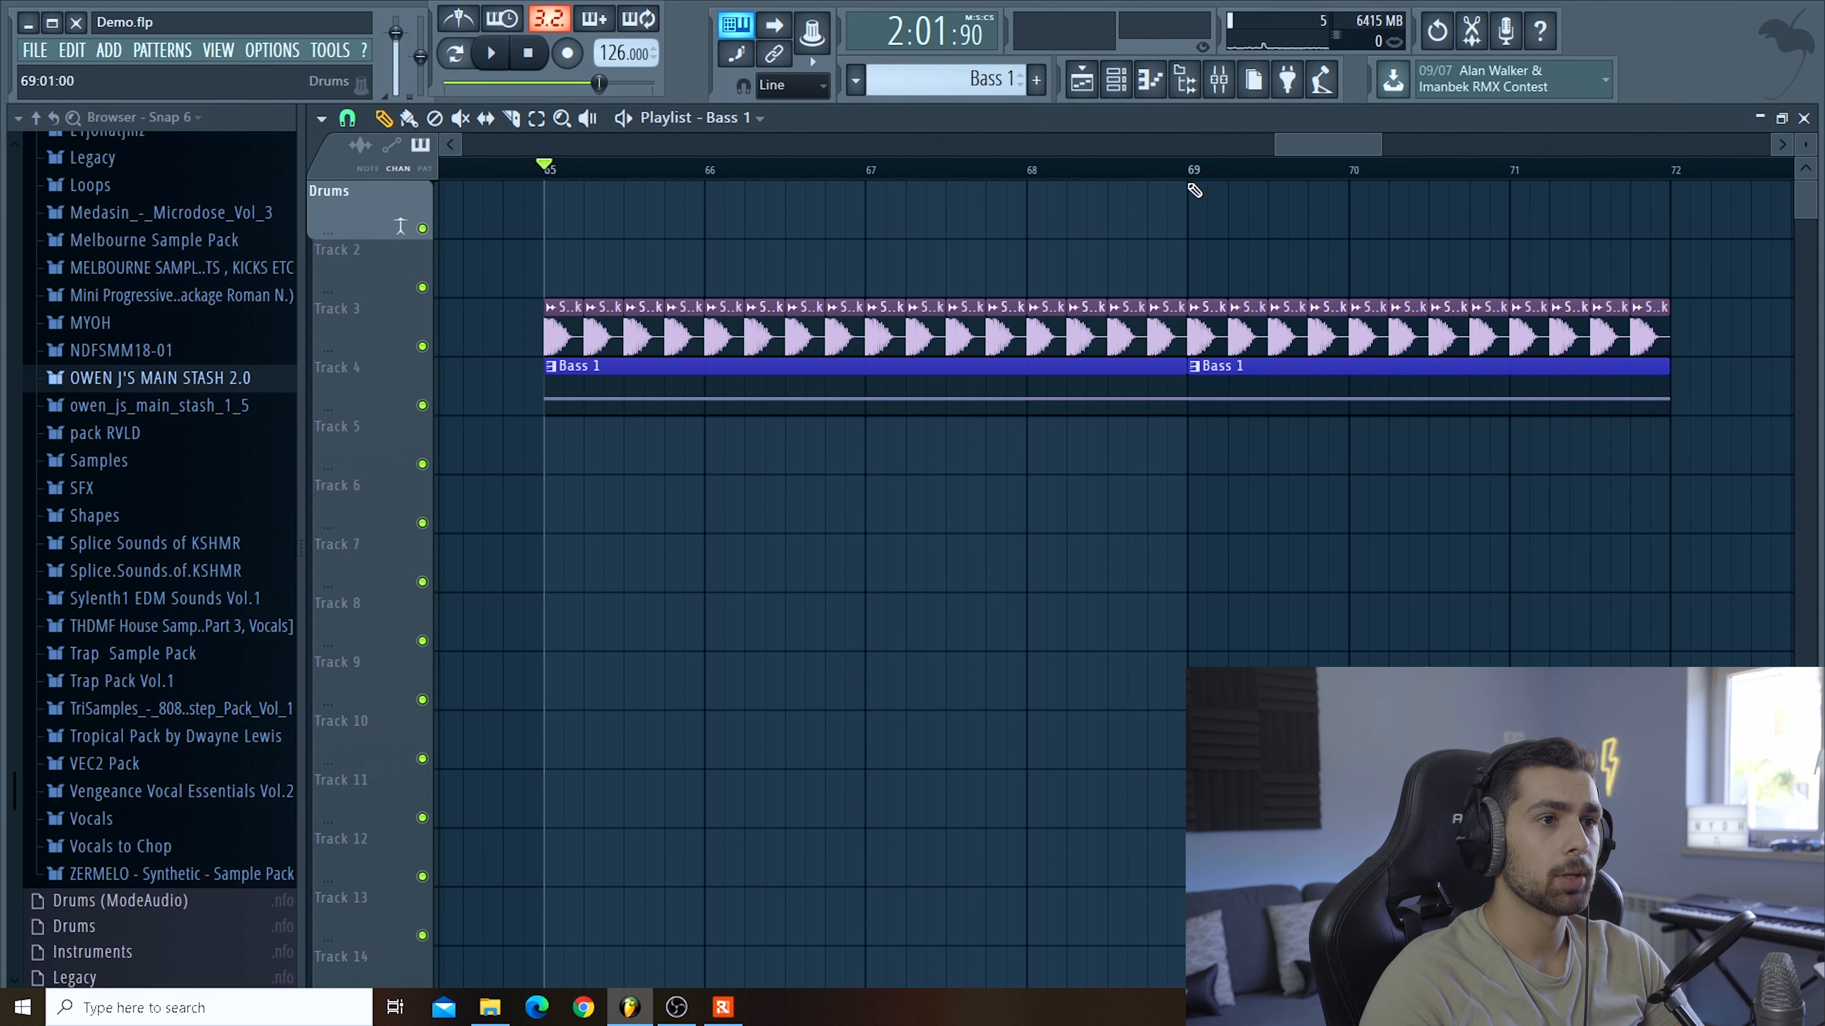
Create a volume automation clip for the Simple bass mixer track spanning the first kick at bar 65, and move it to Track 5
click(1220, 79)
click(592, 603)
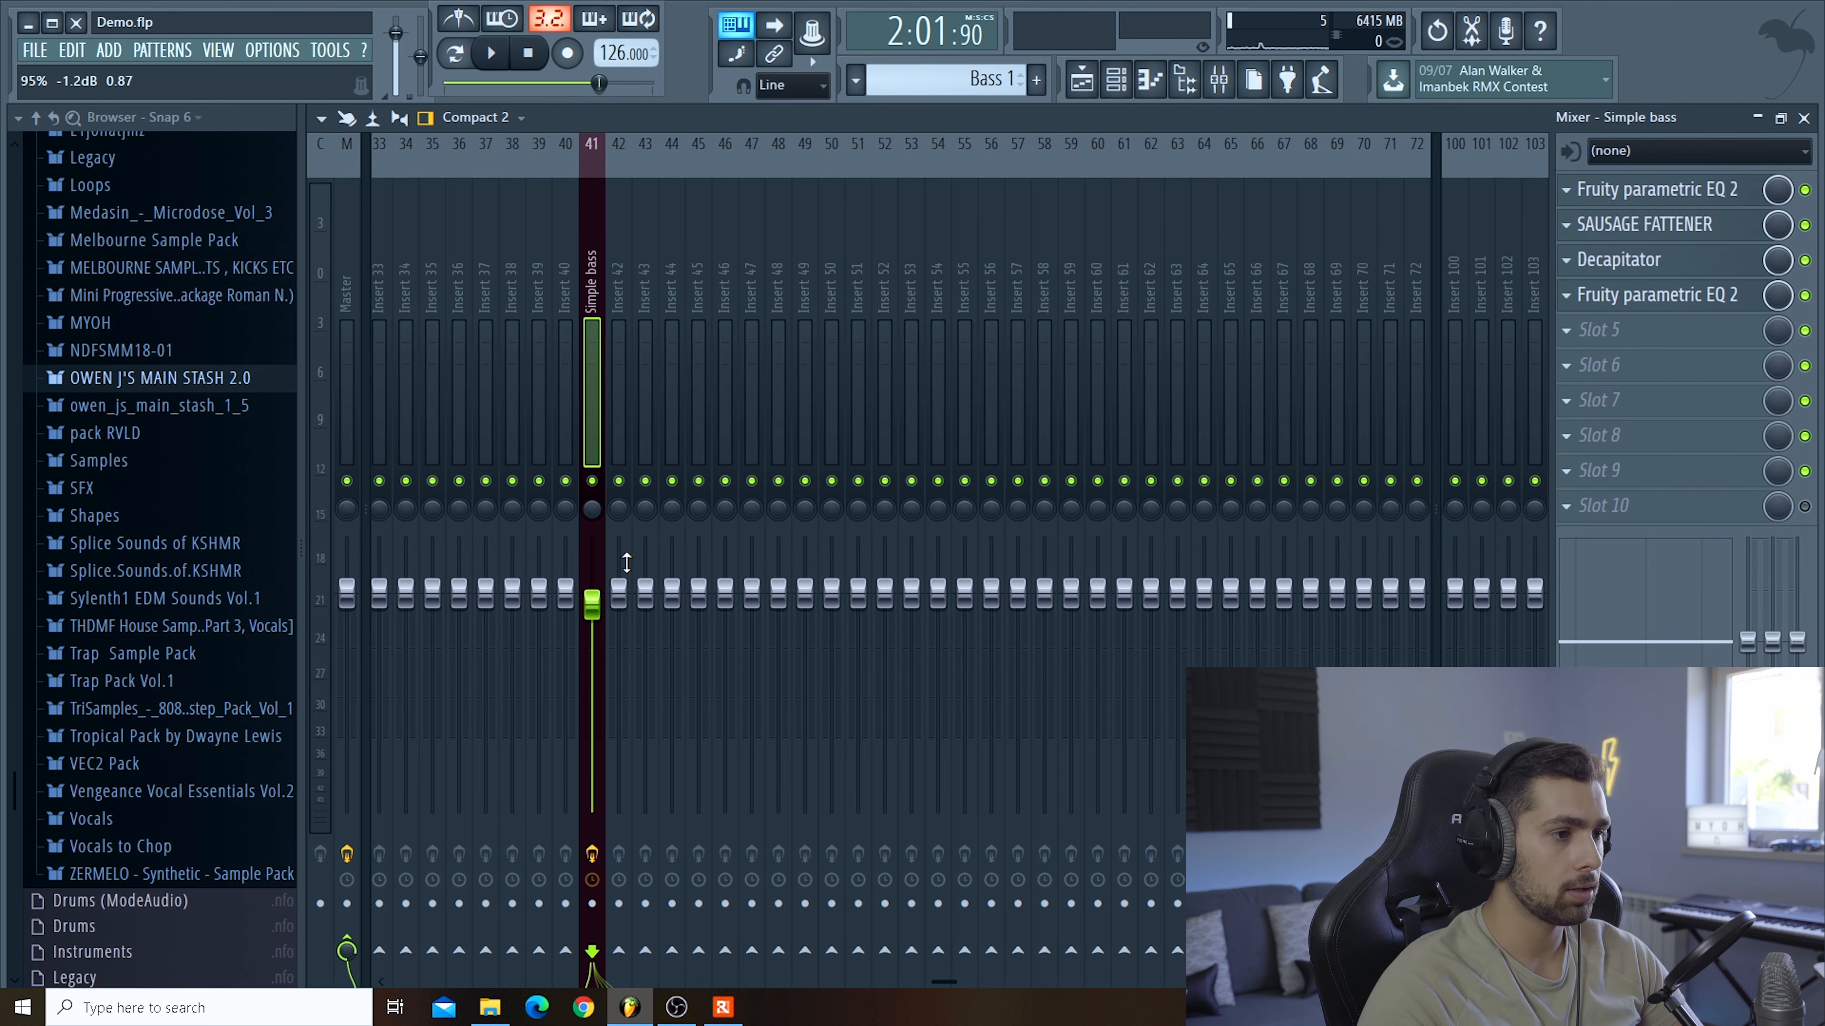
key(F9)
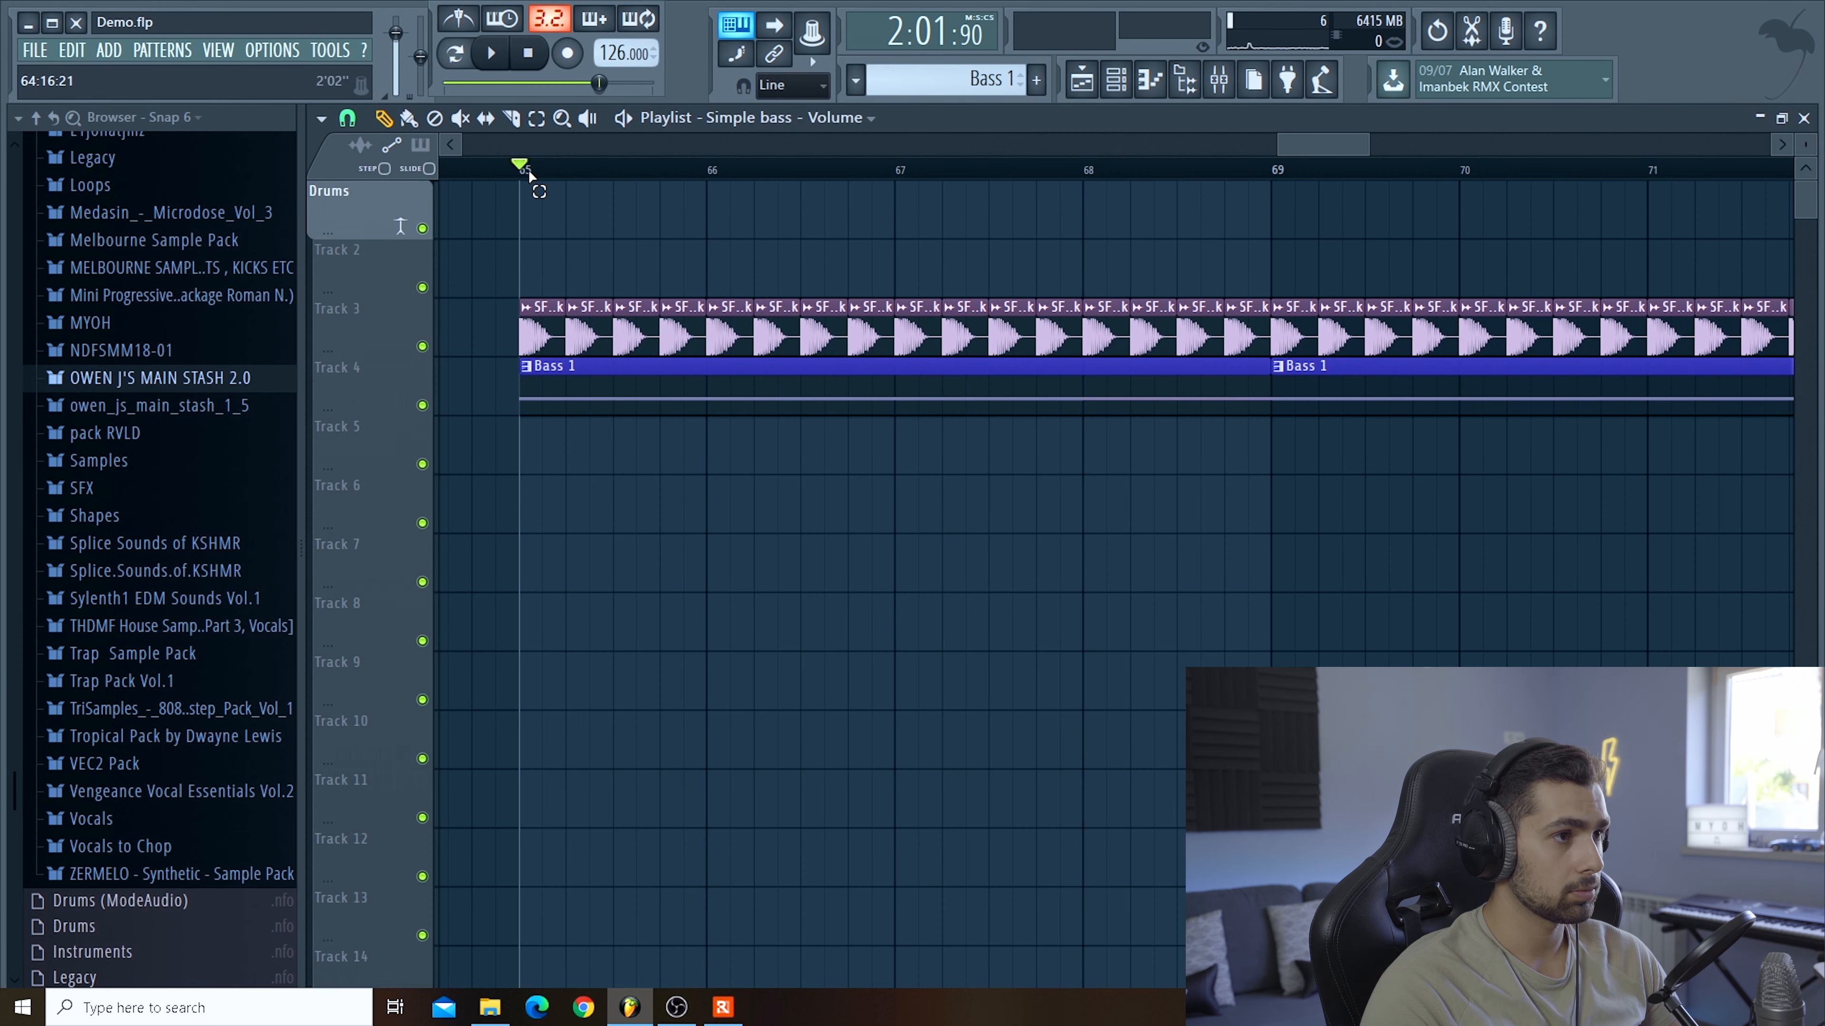
drag(529, 176, 542, 178)
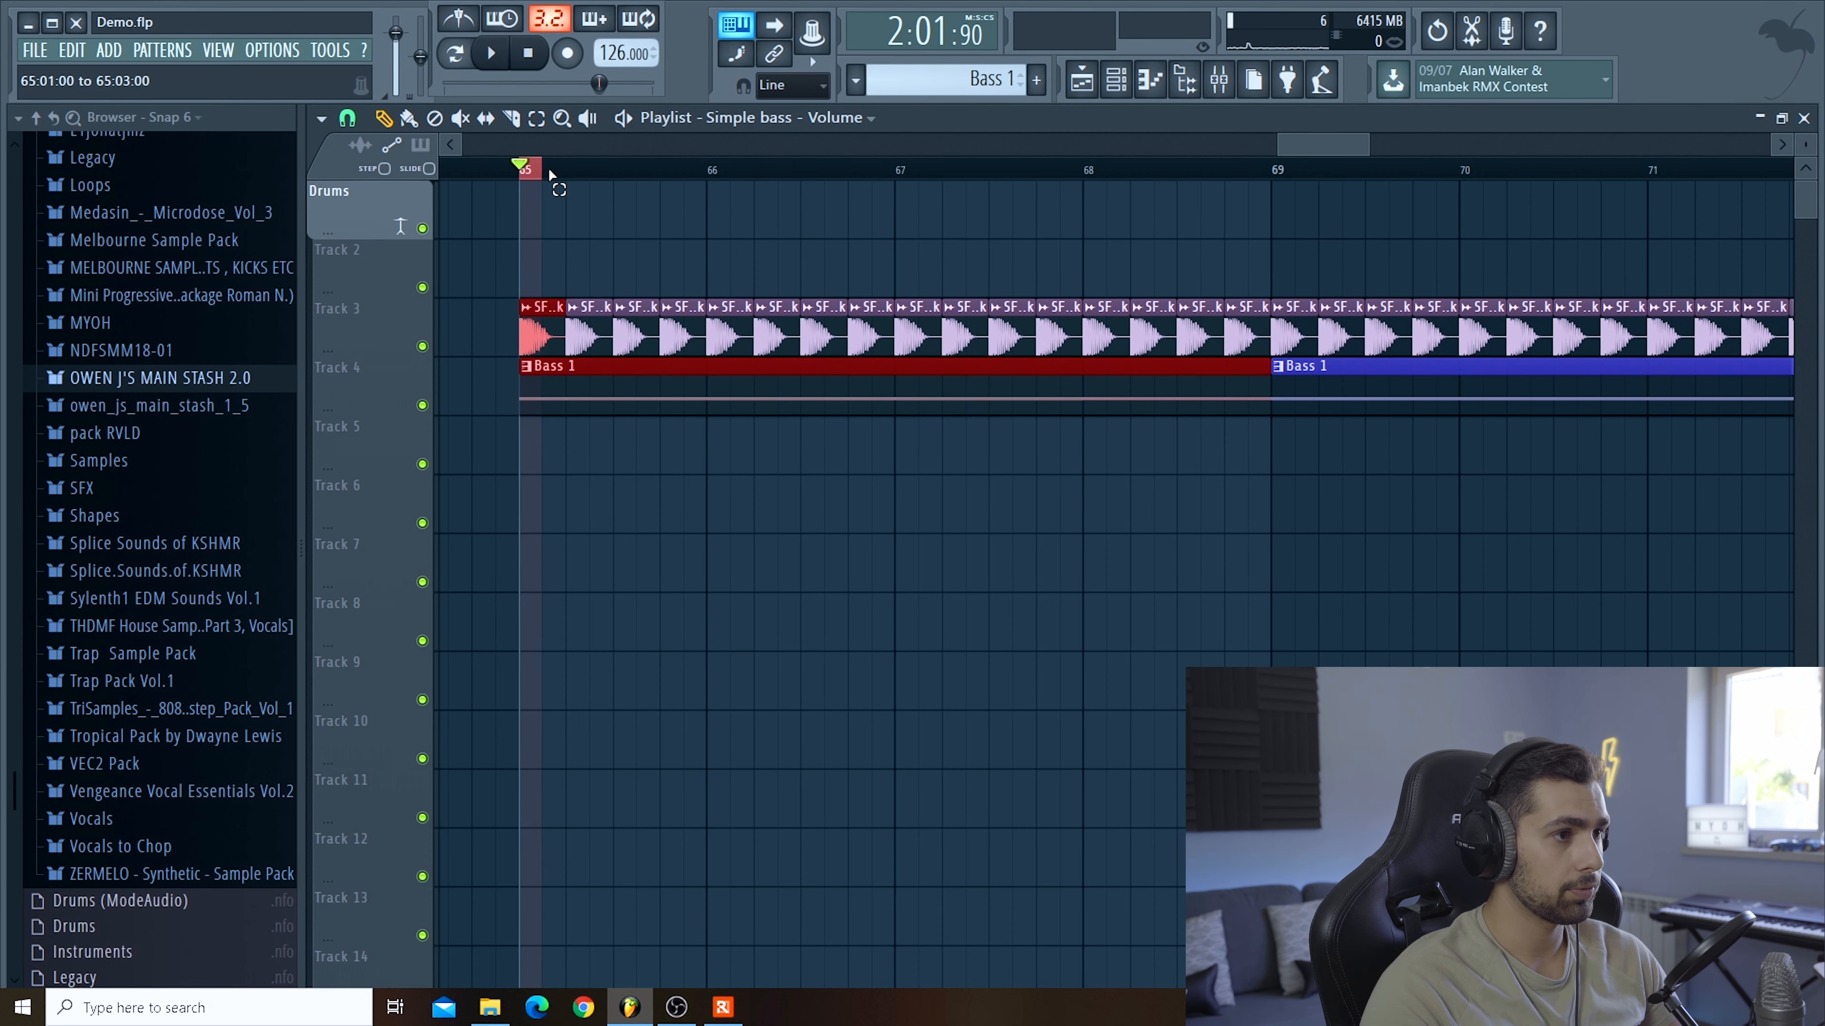
key(F9)
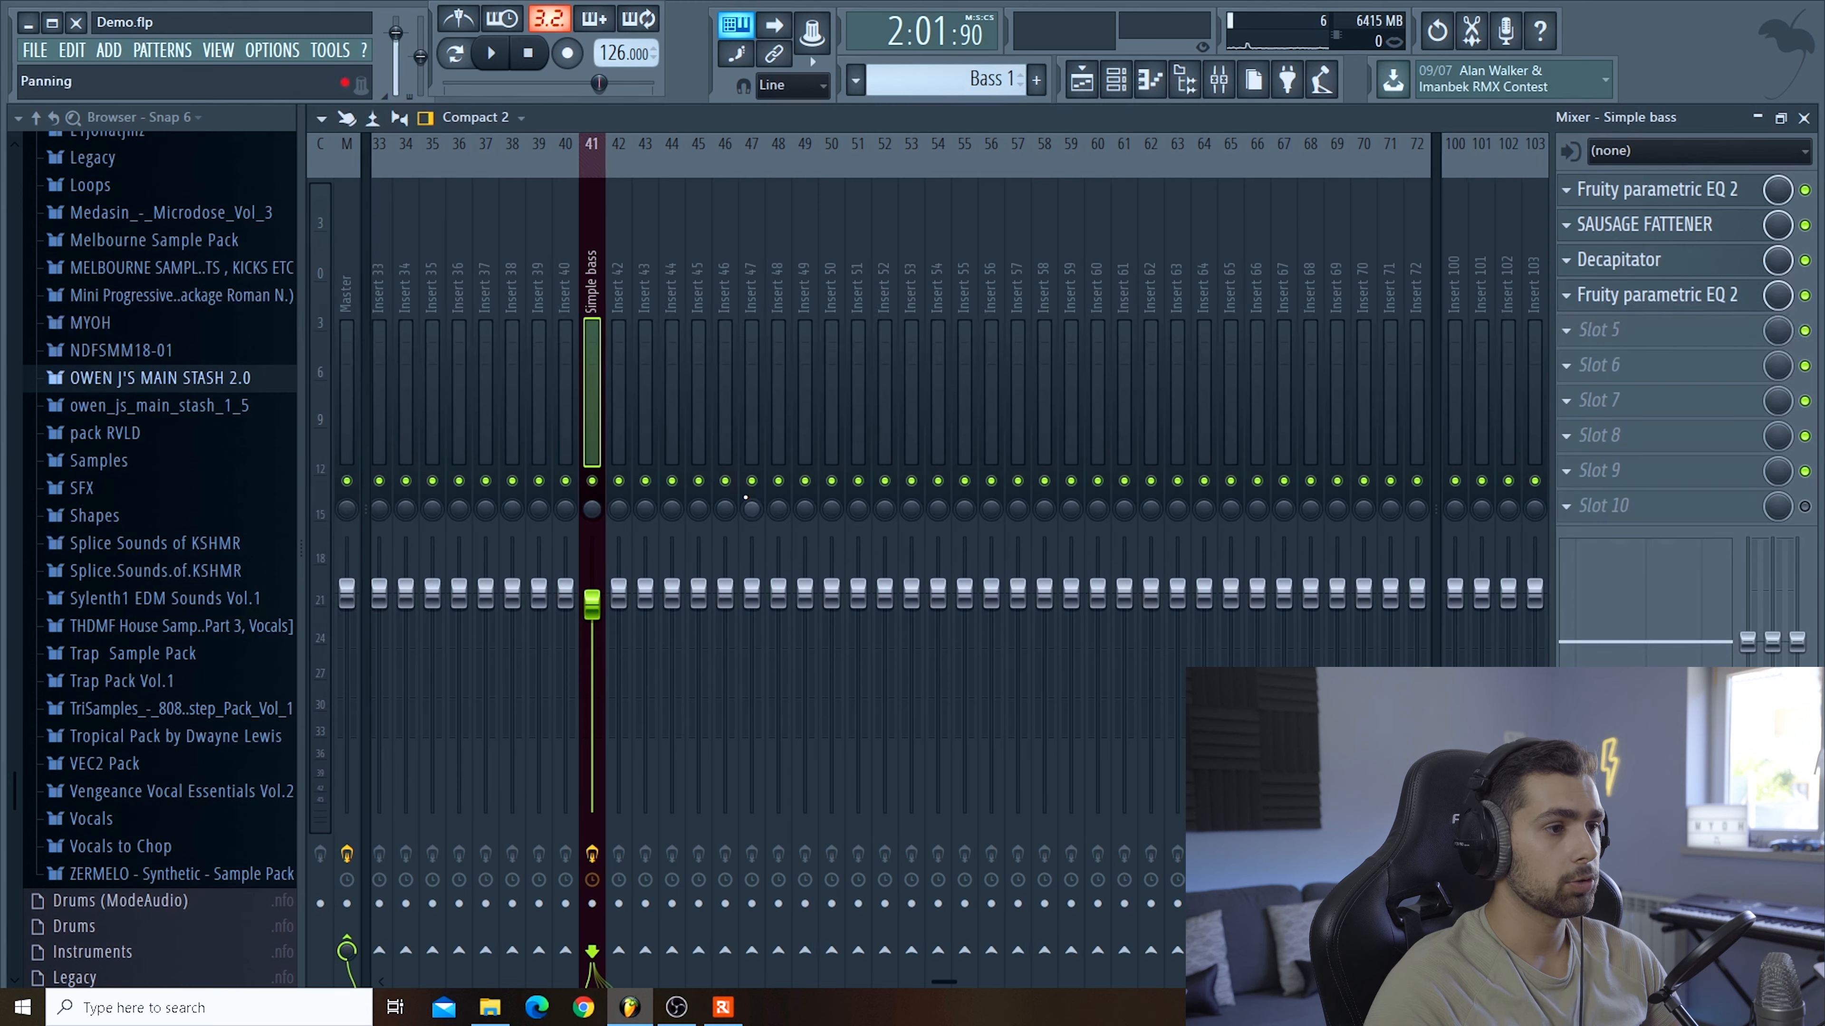
right_click(593, 606)
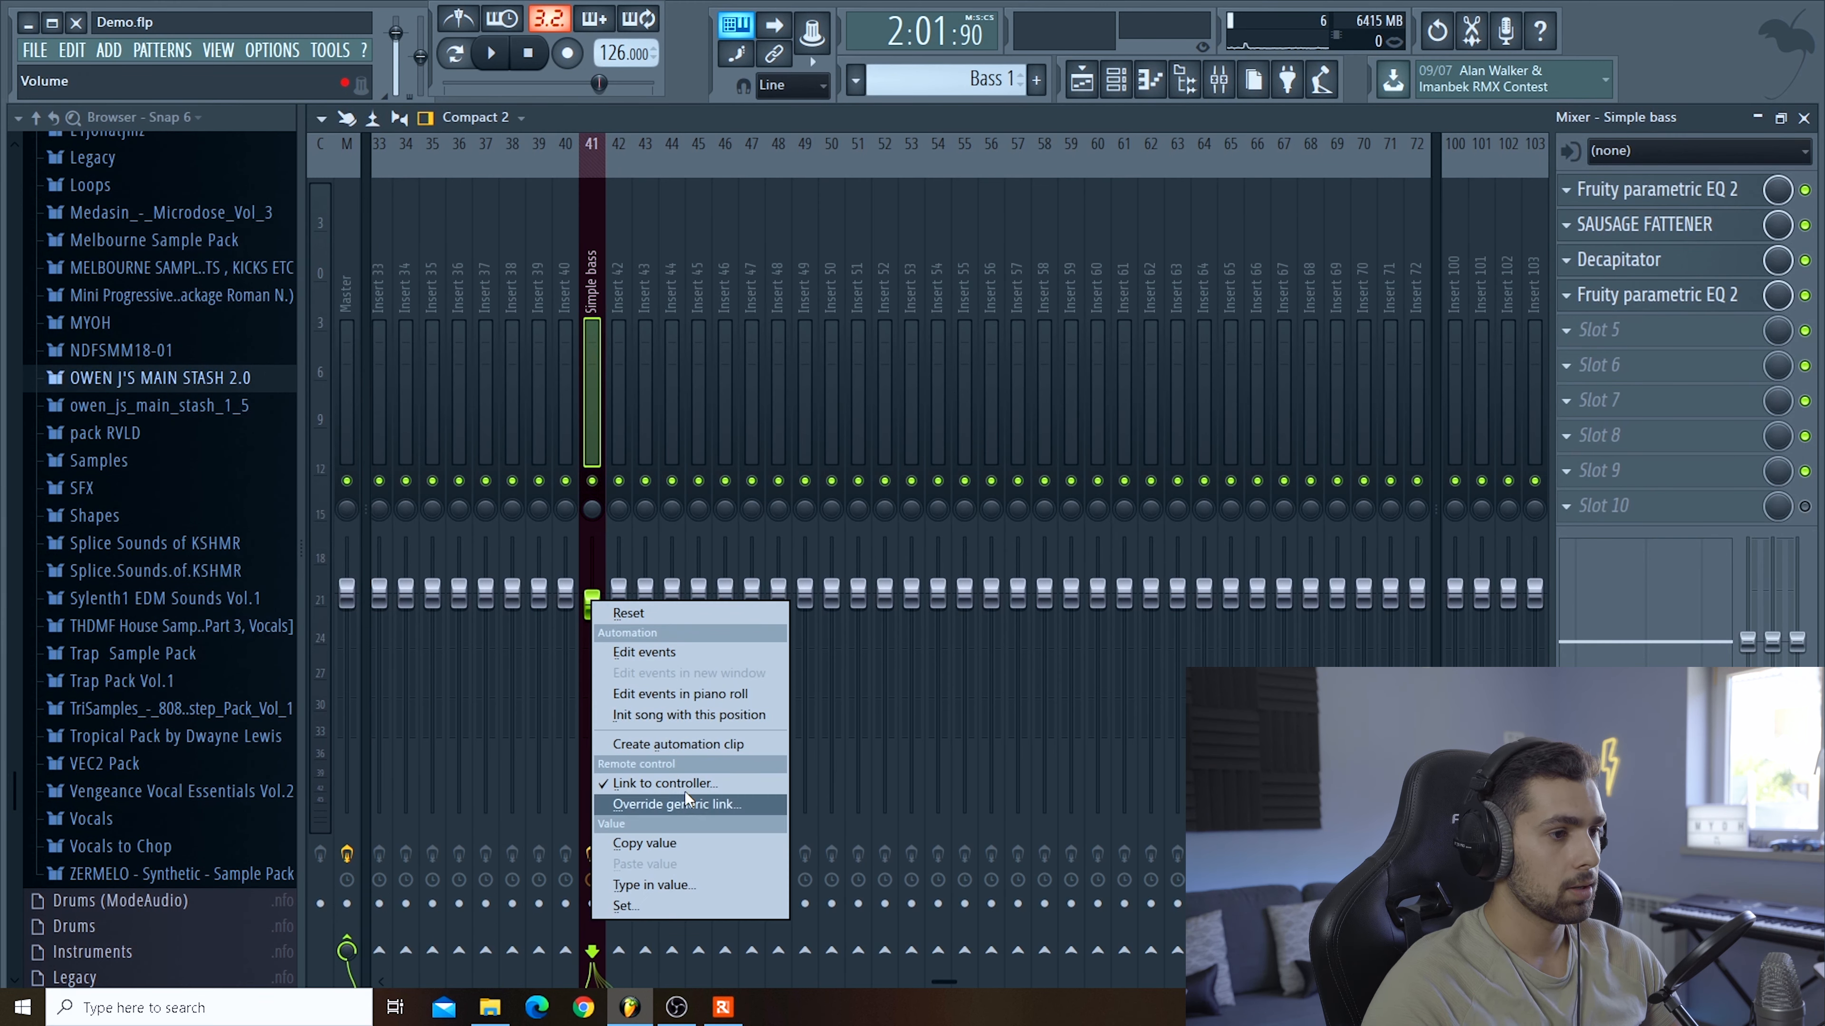
click(684, 744)
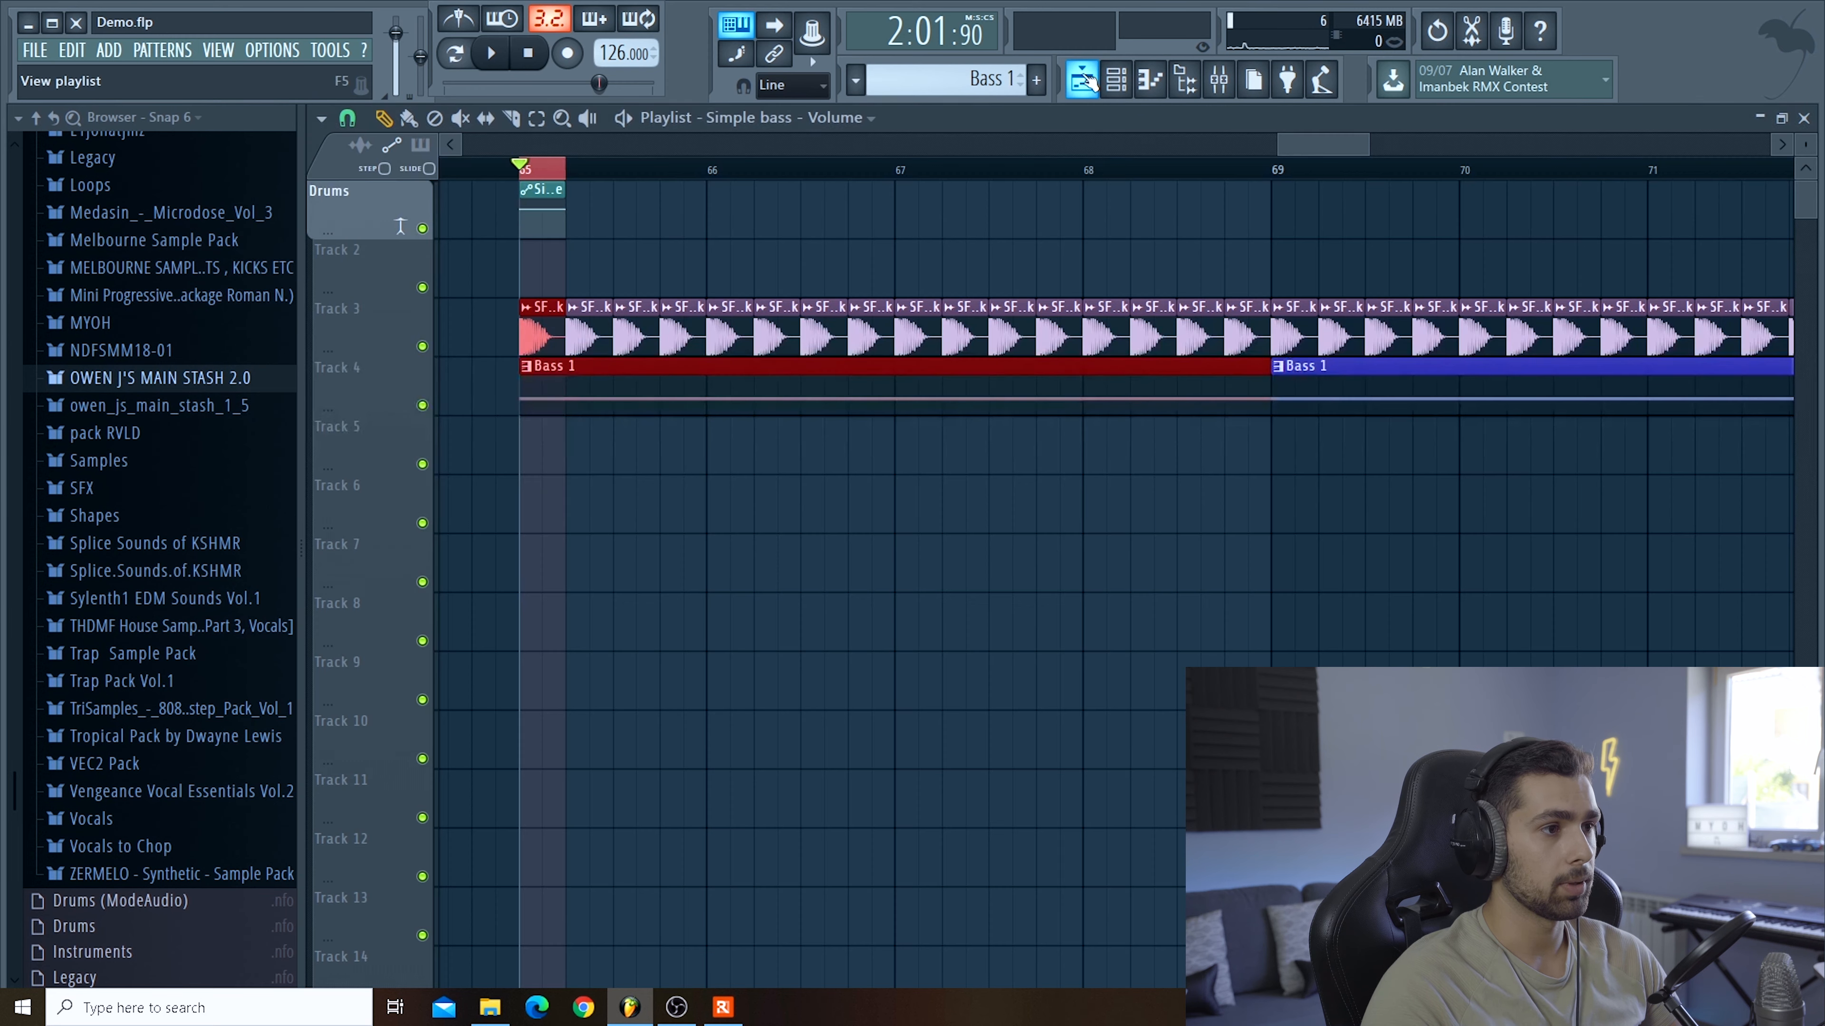
drag(542, 208, 542, 443)
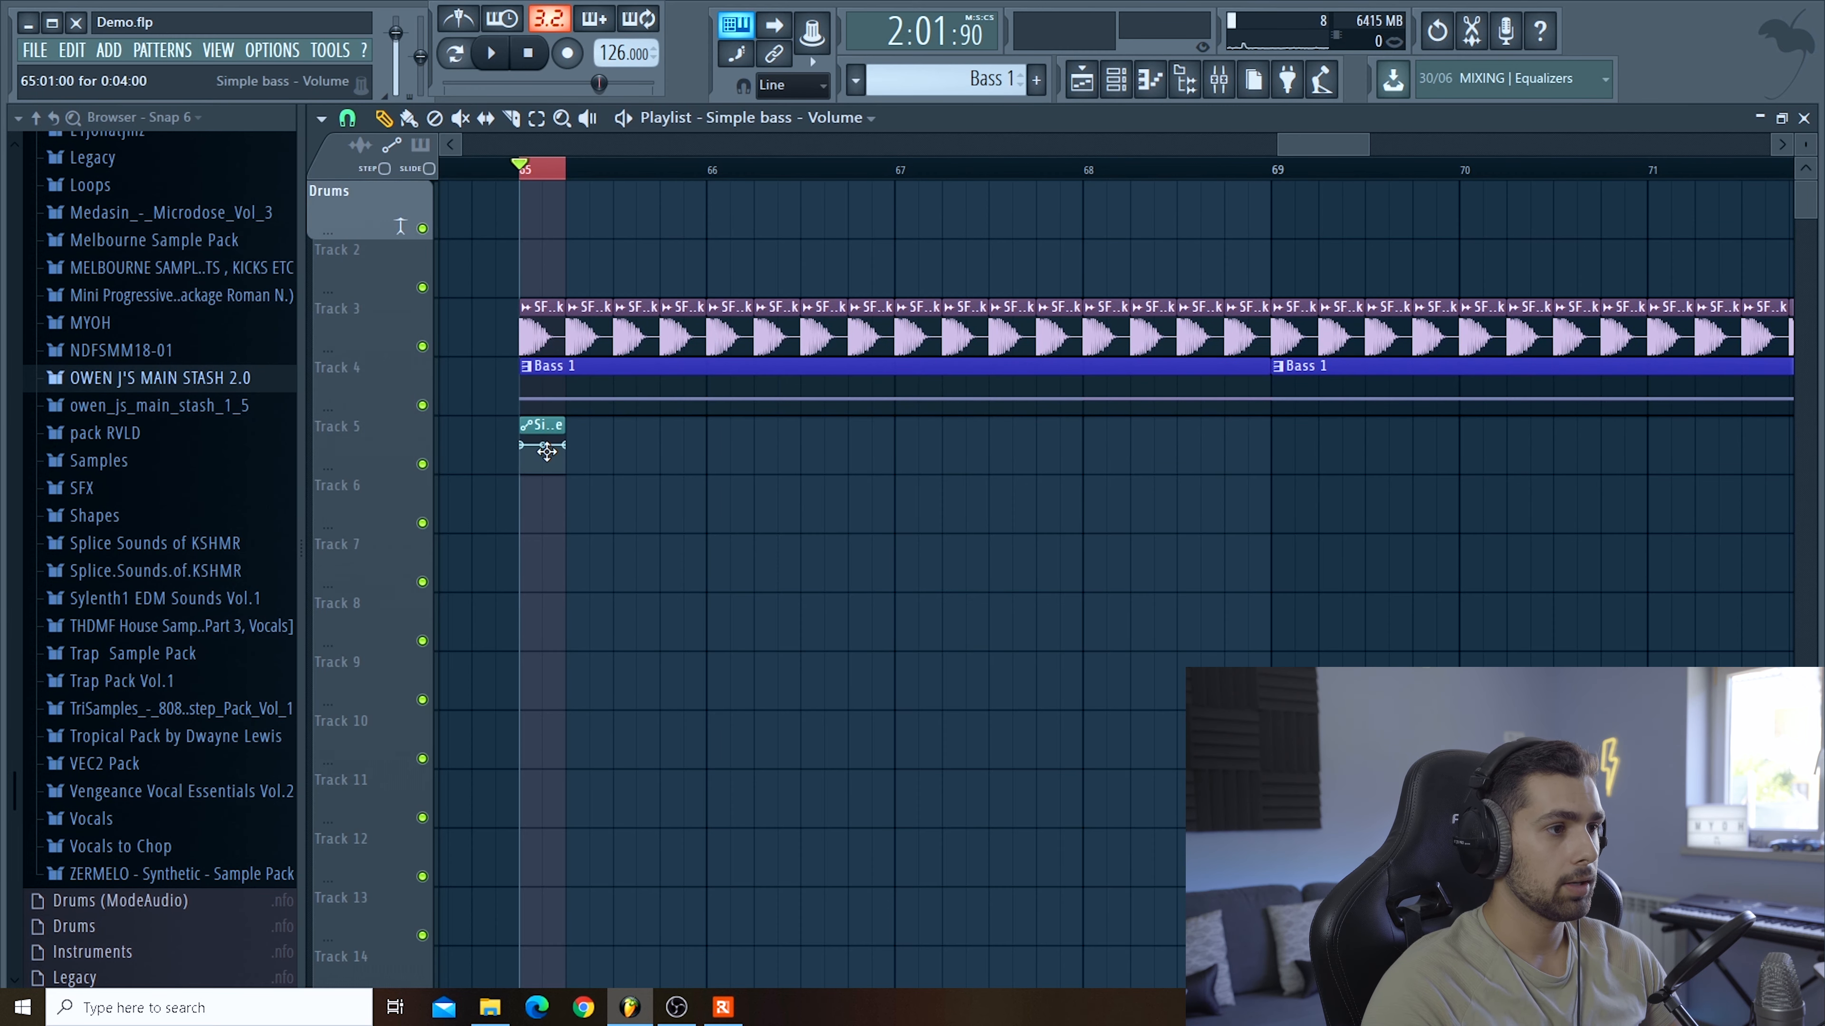
Lower the automation clip's start point to the minimum, bend the line into a fast-rising curve, and make Track 5 taller
scroll(501, 522, up, 3)
scroll(561, 538, up, 5)
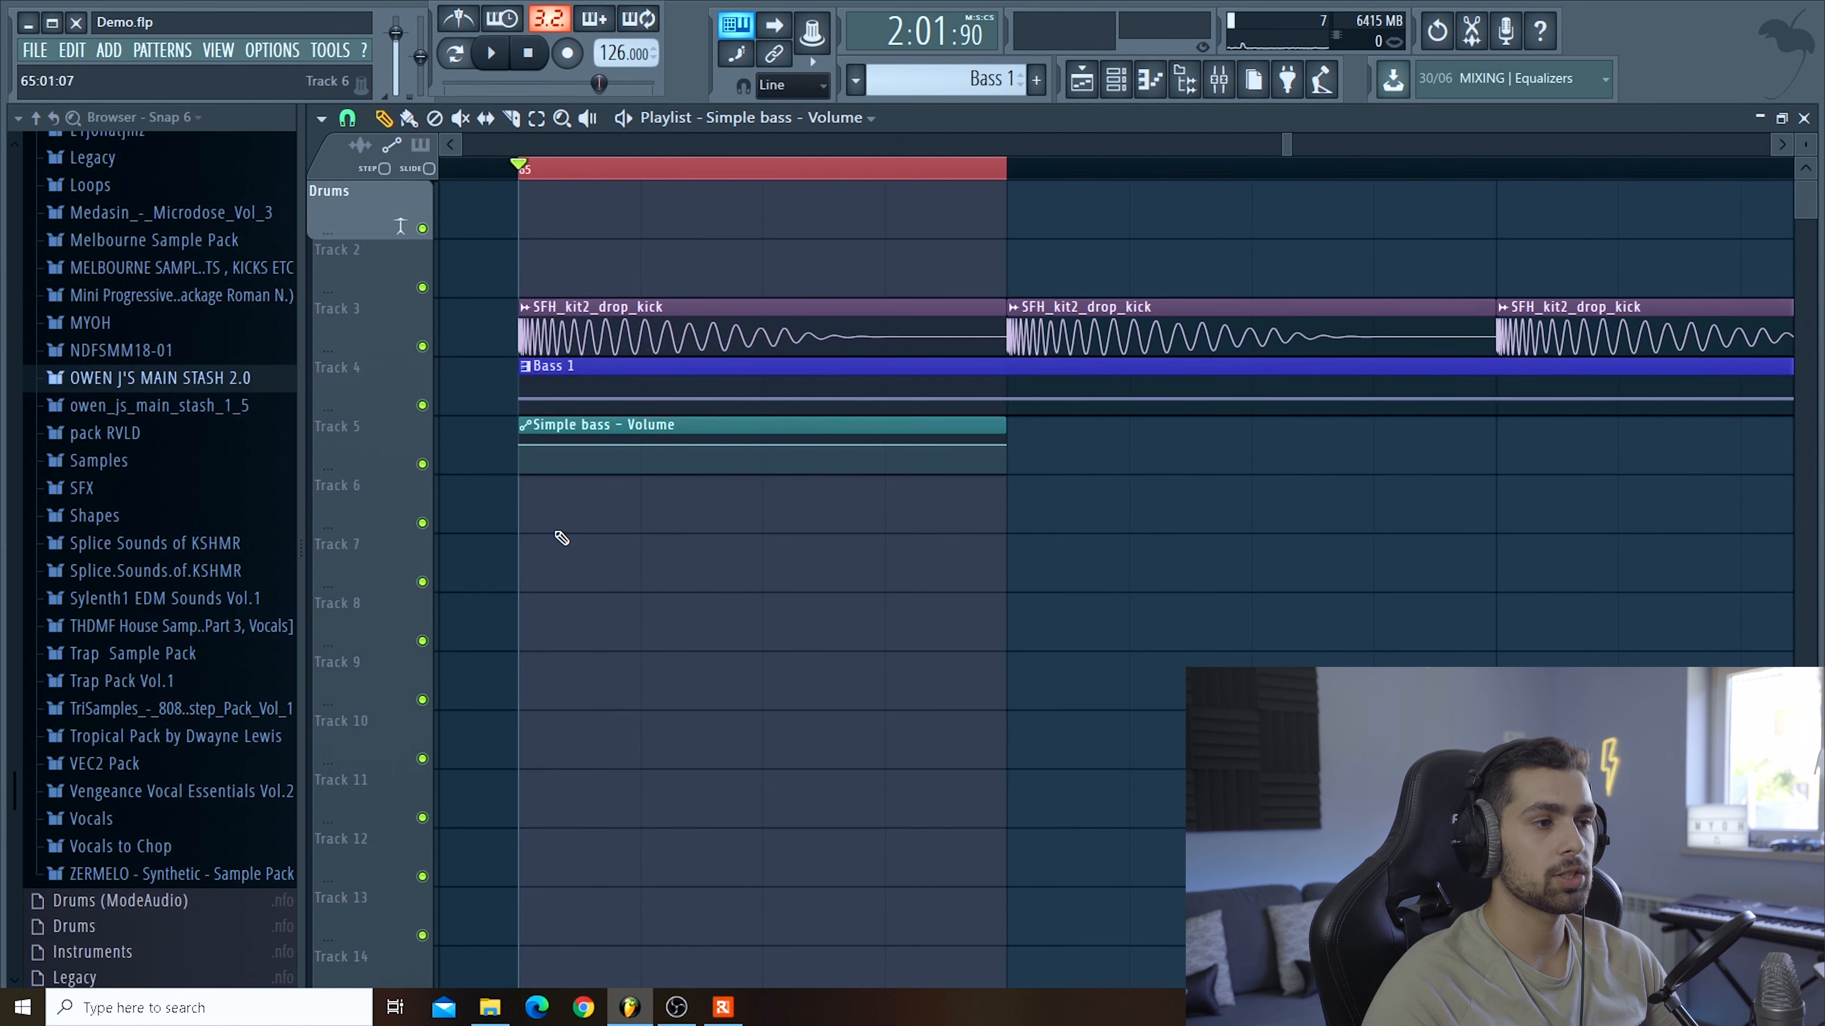
mouse_move(517, 465)
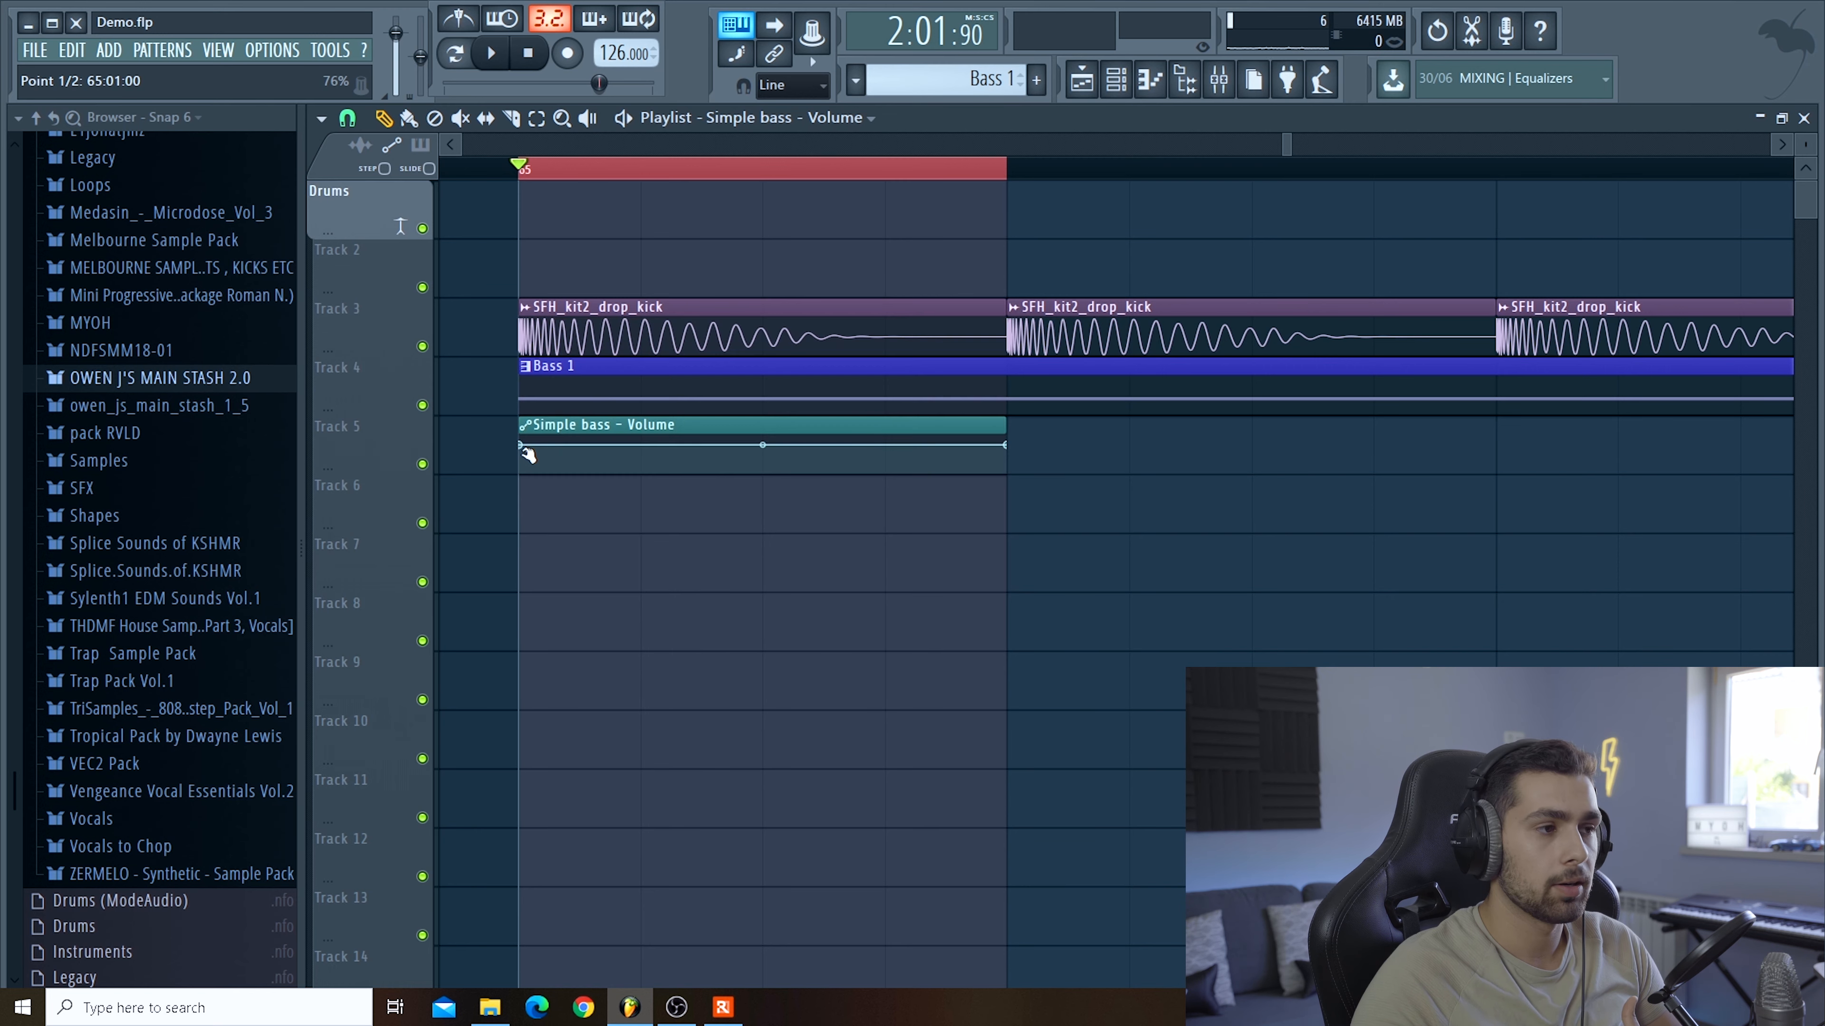
scroll(521, 467, up, 1)
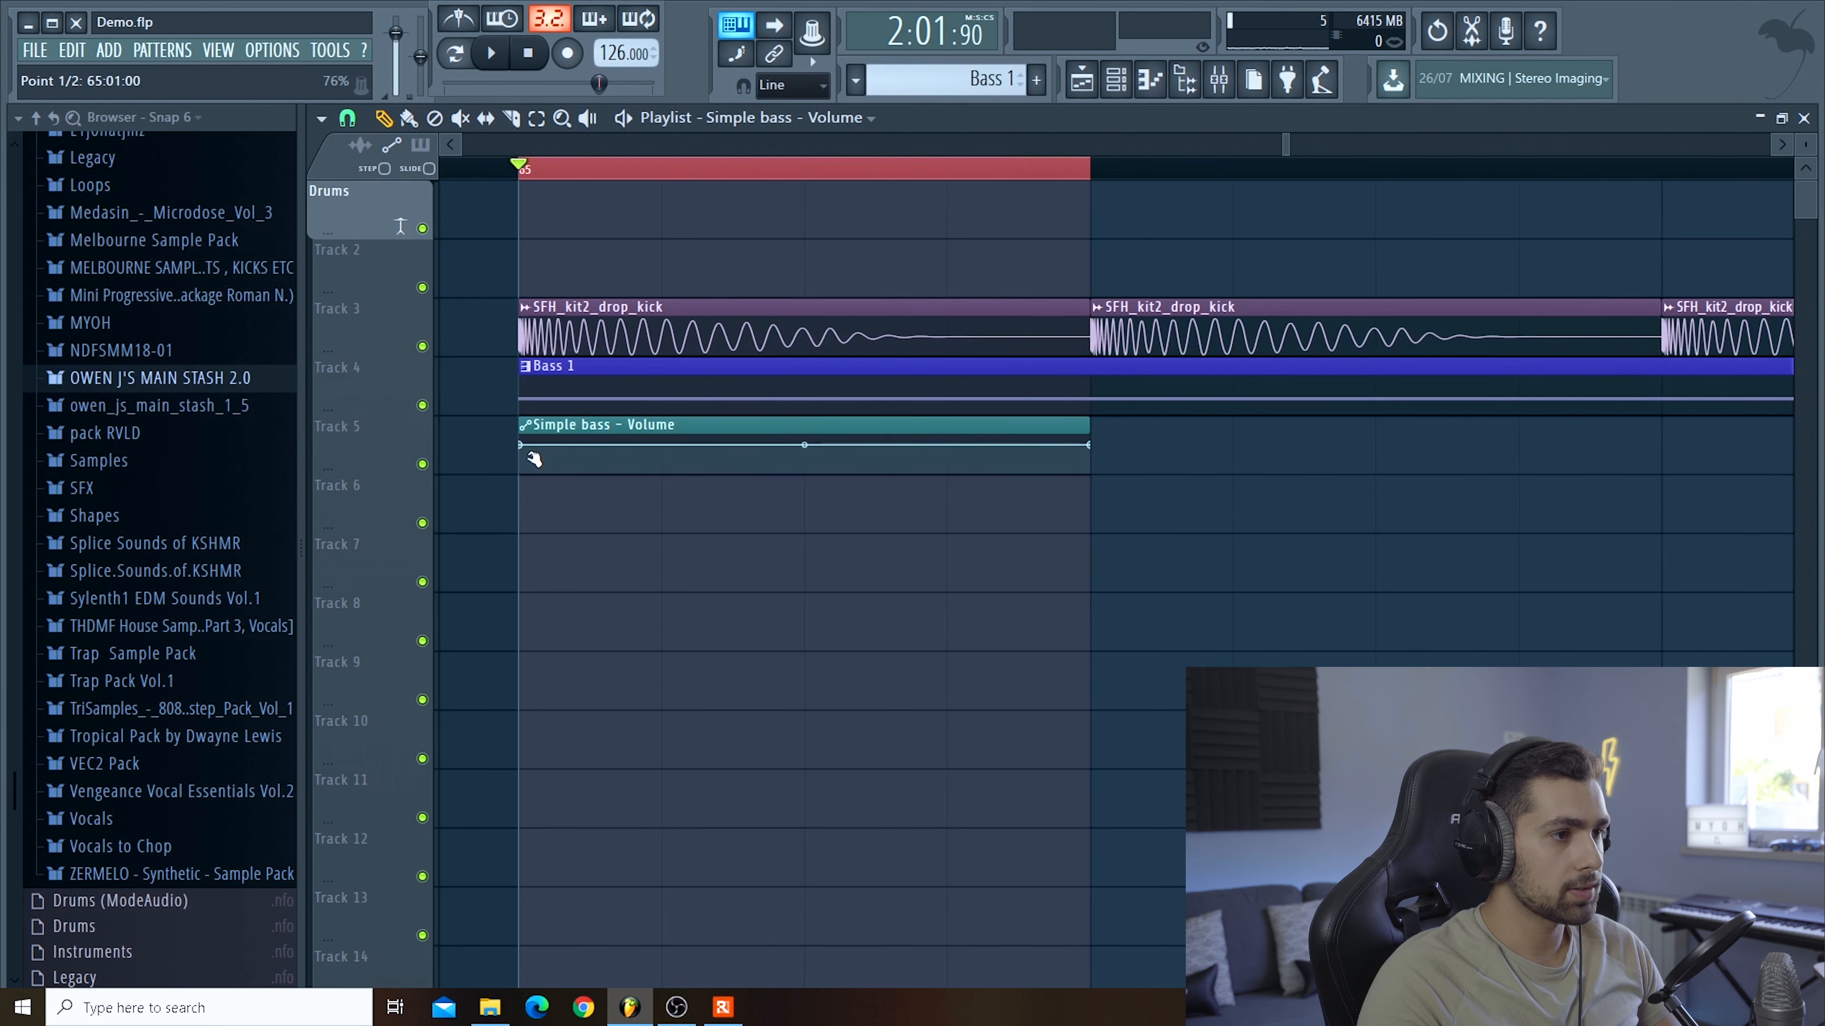
drag(524, 450, 804, 467)
drag(804, 467, 804, 450)
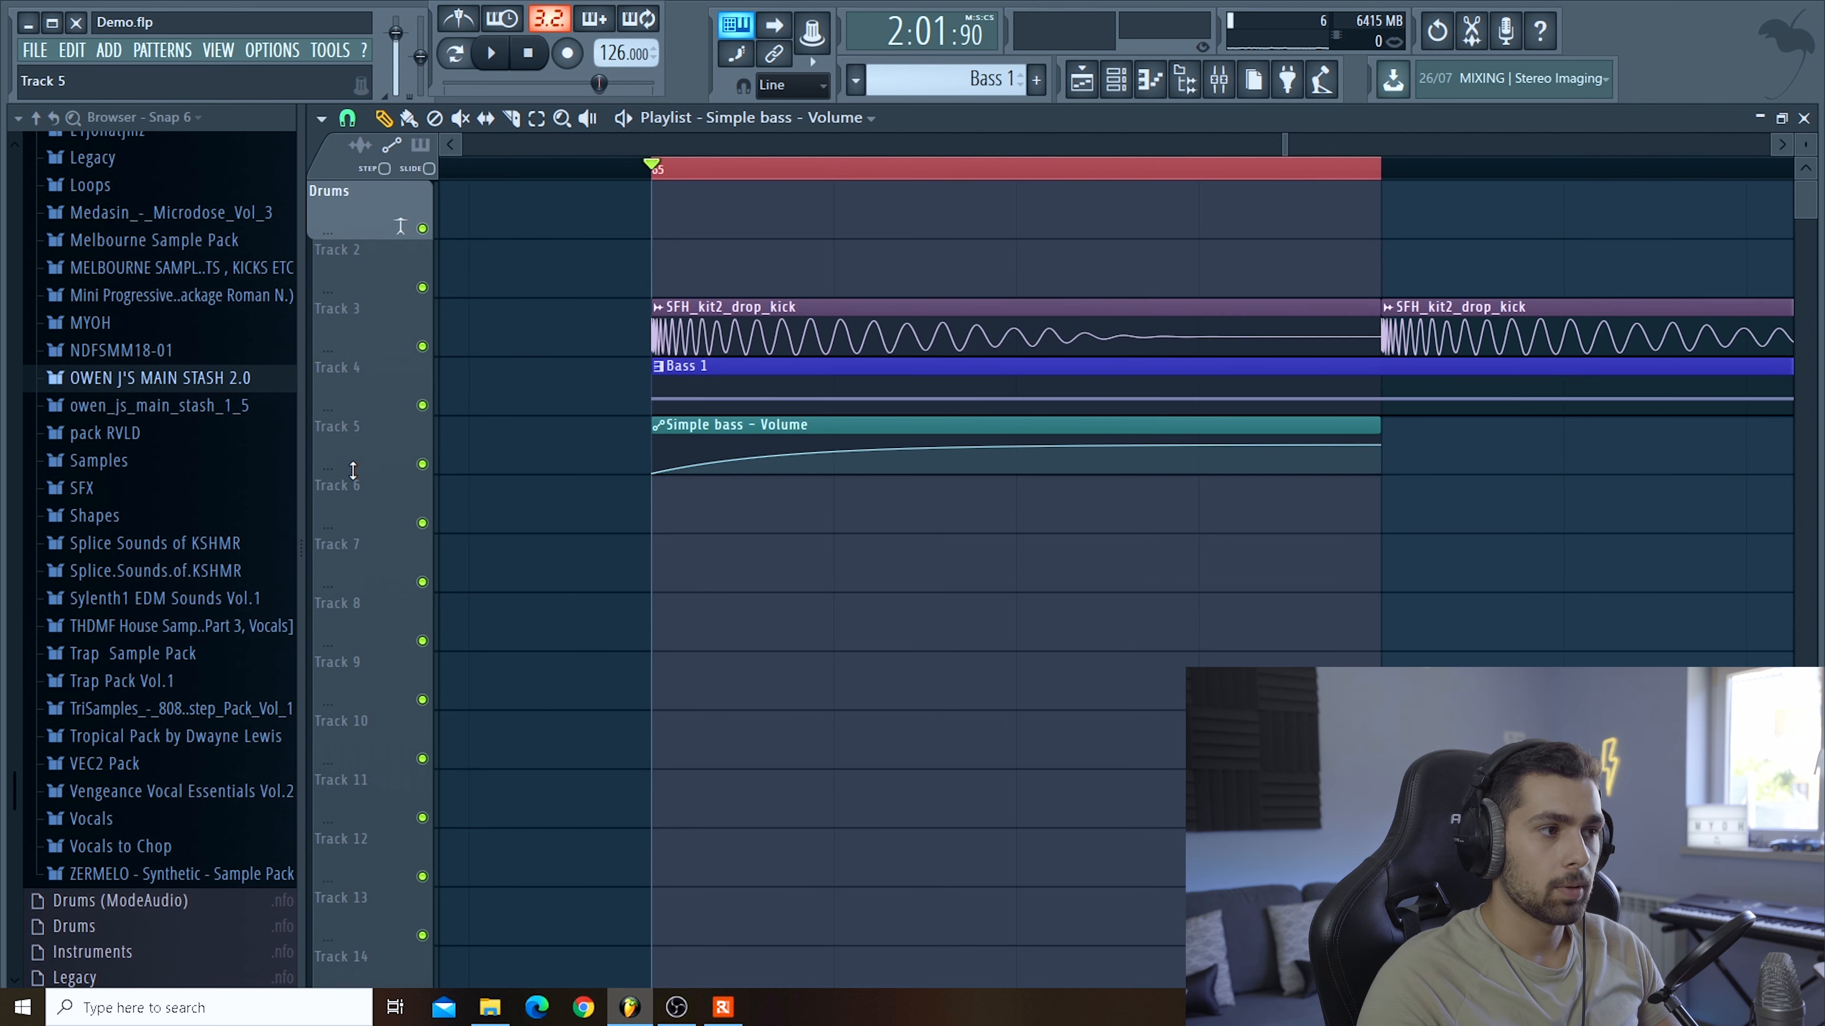
drag(354, 468, 352, 558)
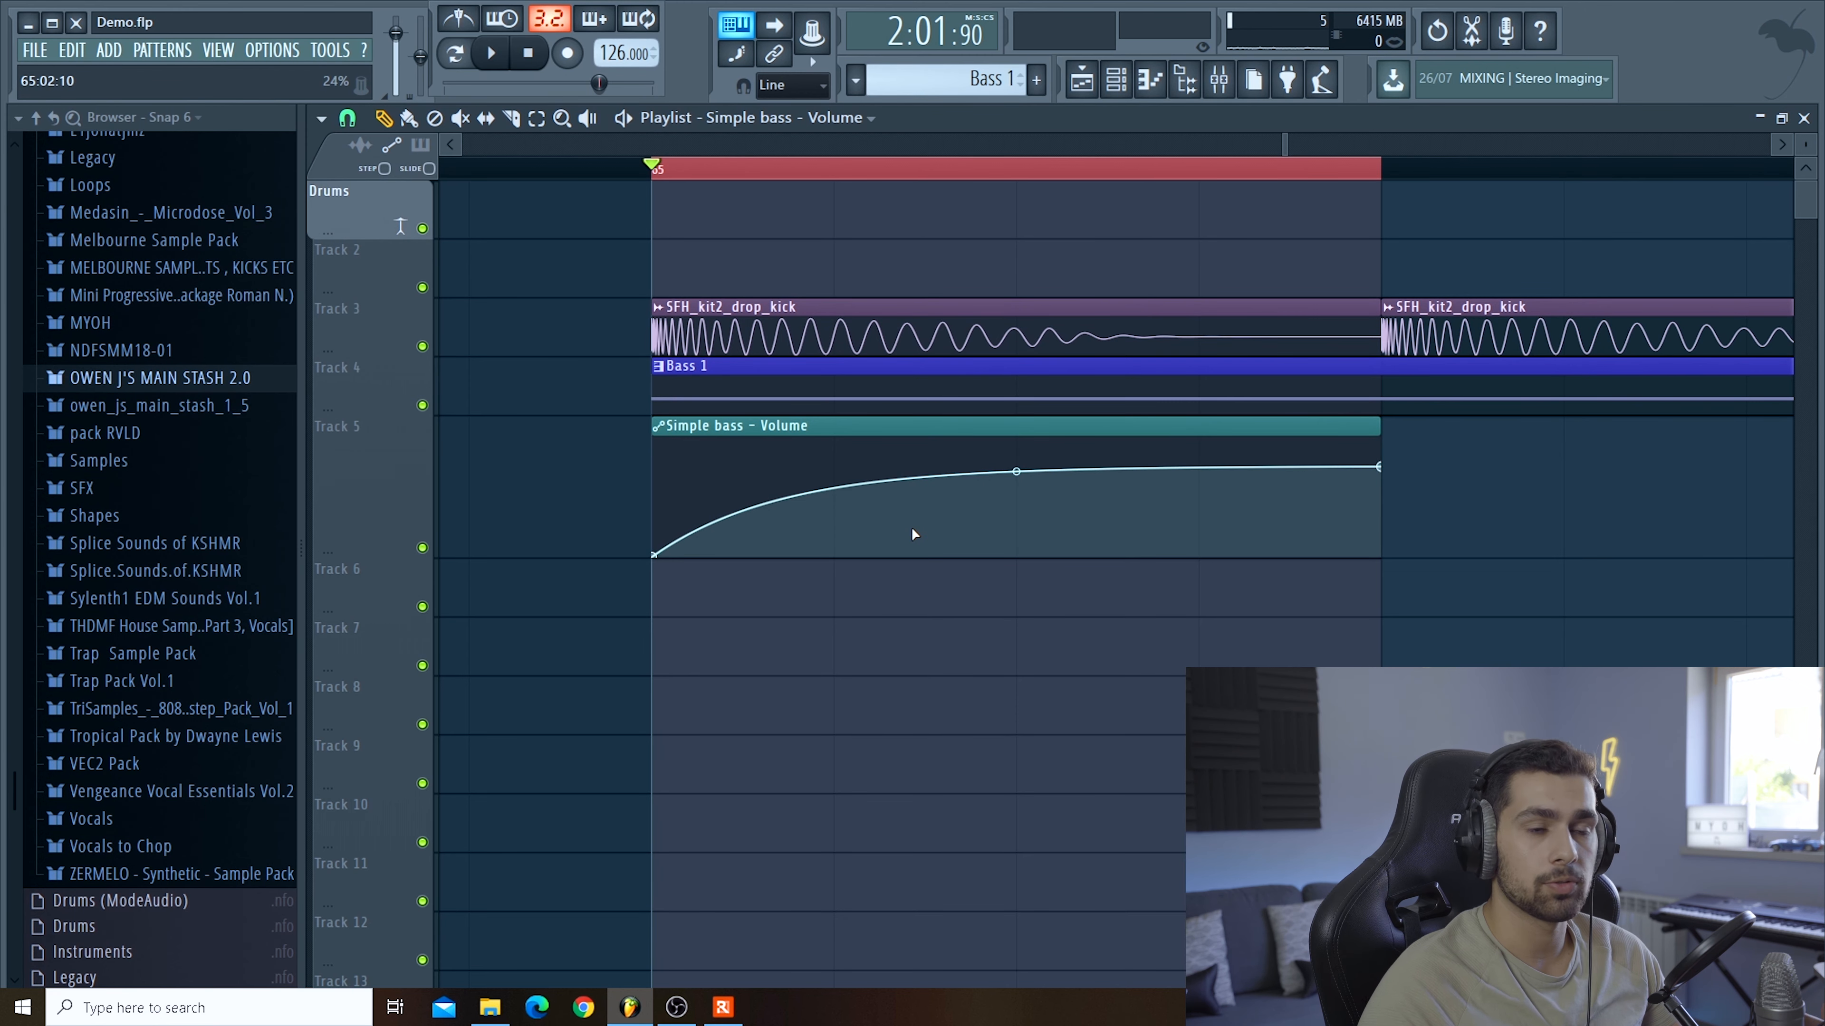
Duplicate the Simple bass volume automation clip along Track 5 so every kick up to bar 72 has one
scroll(701, 568, down, 6)
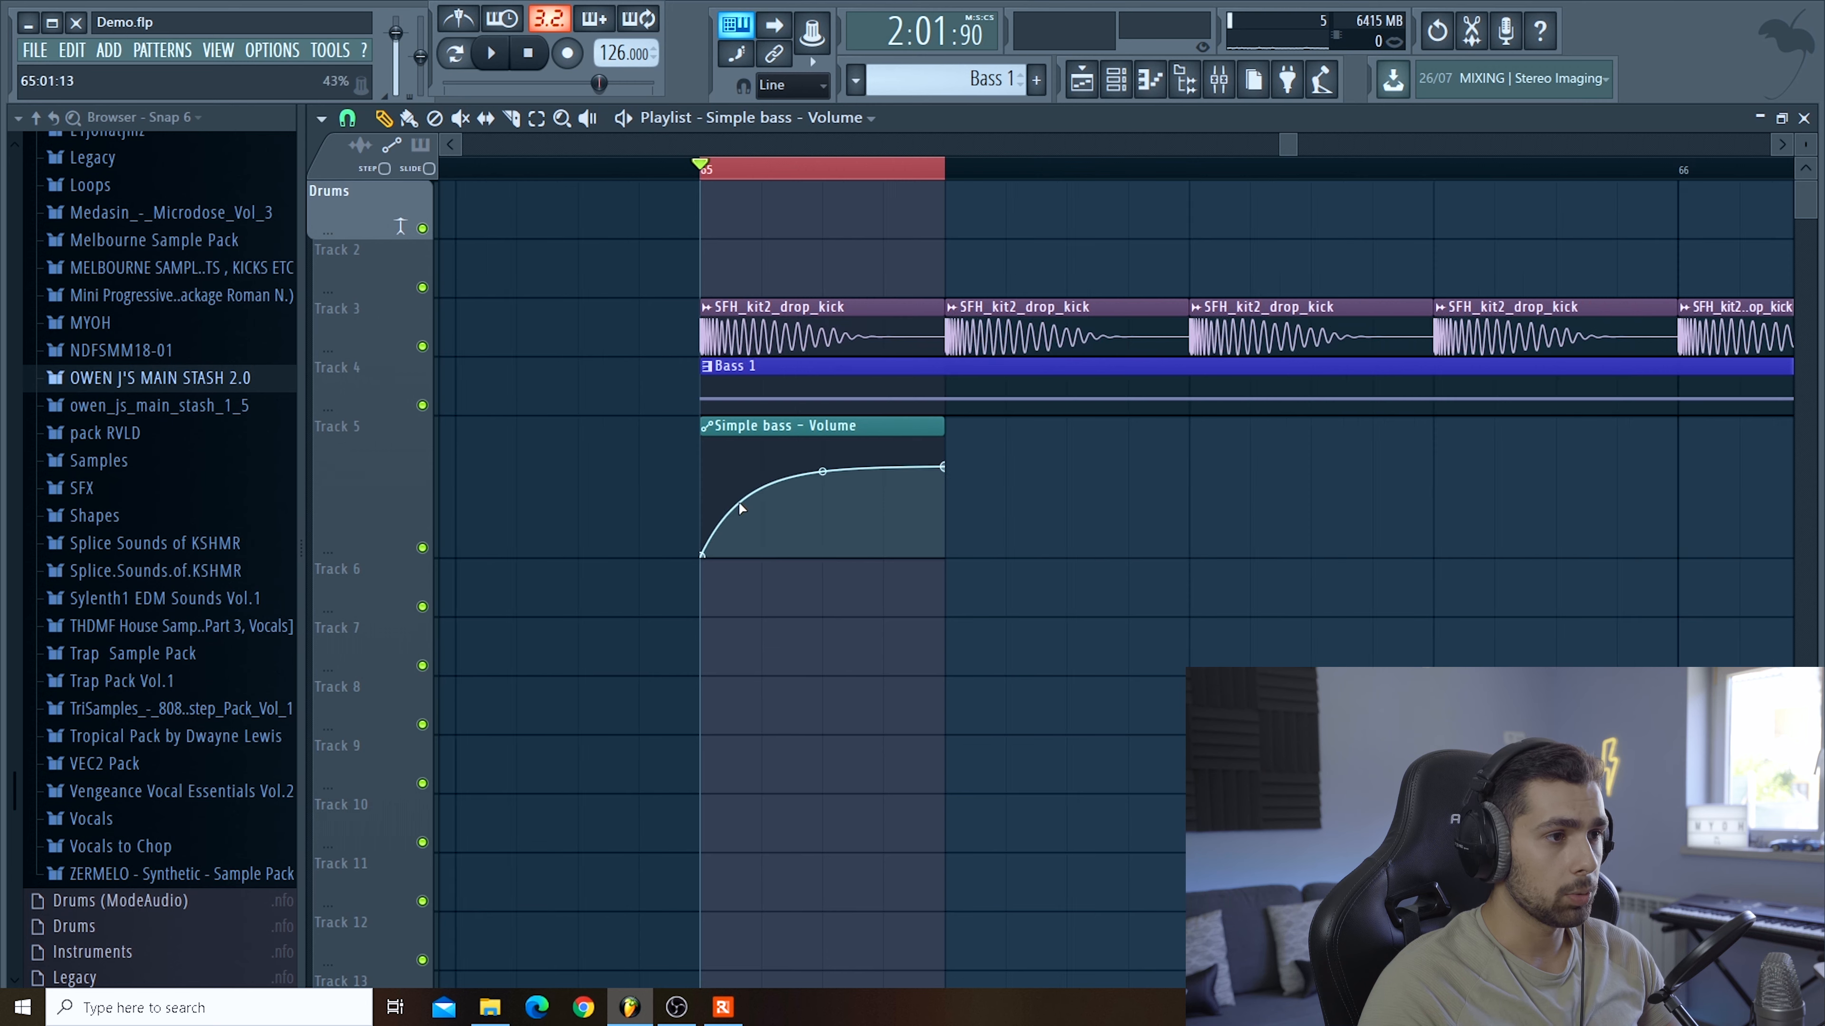
drag(725, 447, 894, 431)
scroll(673, 571, down, 5)
drag(868, 481, 643, 478)
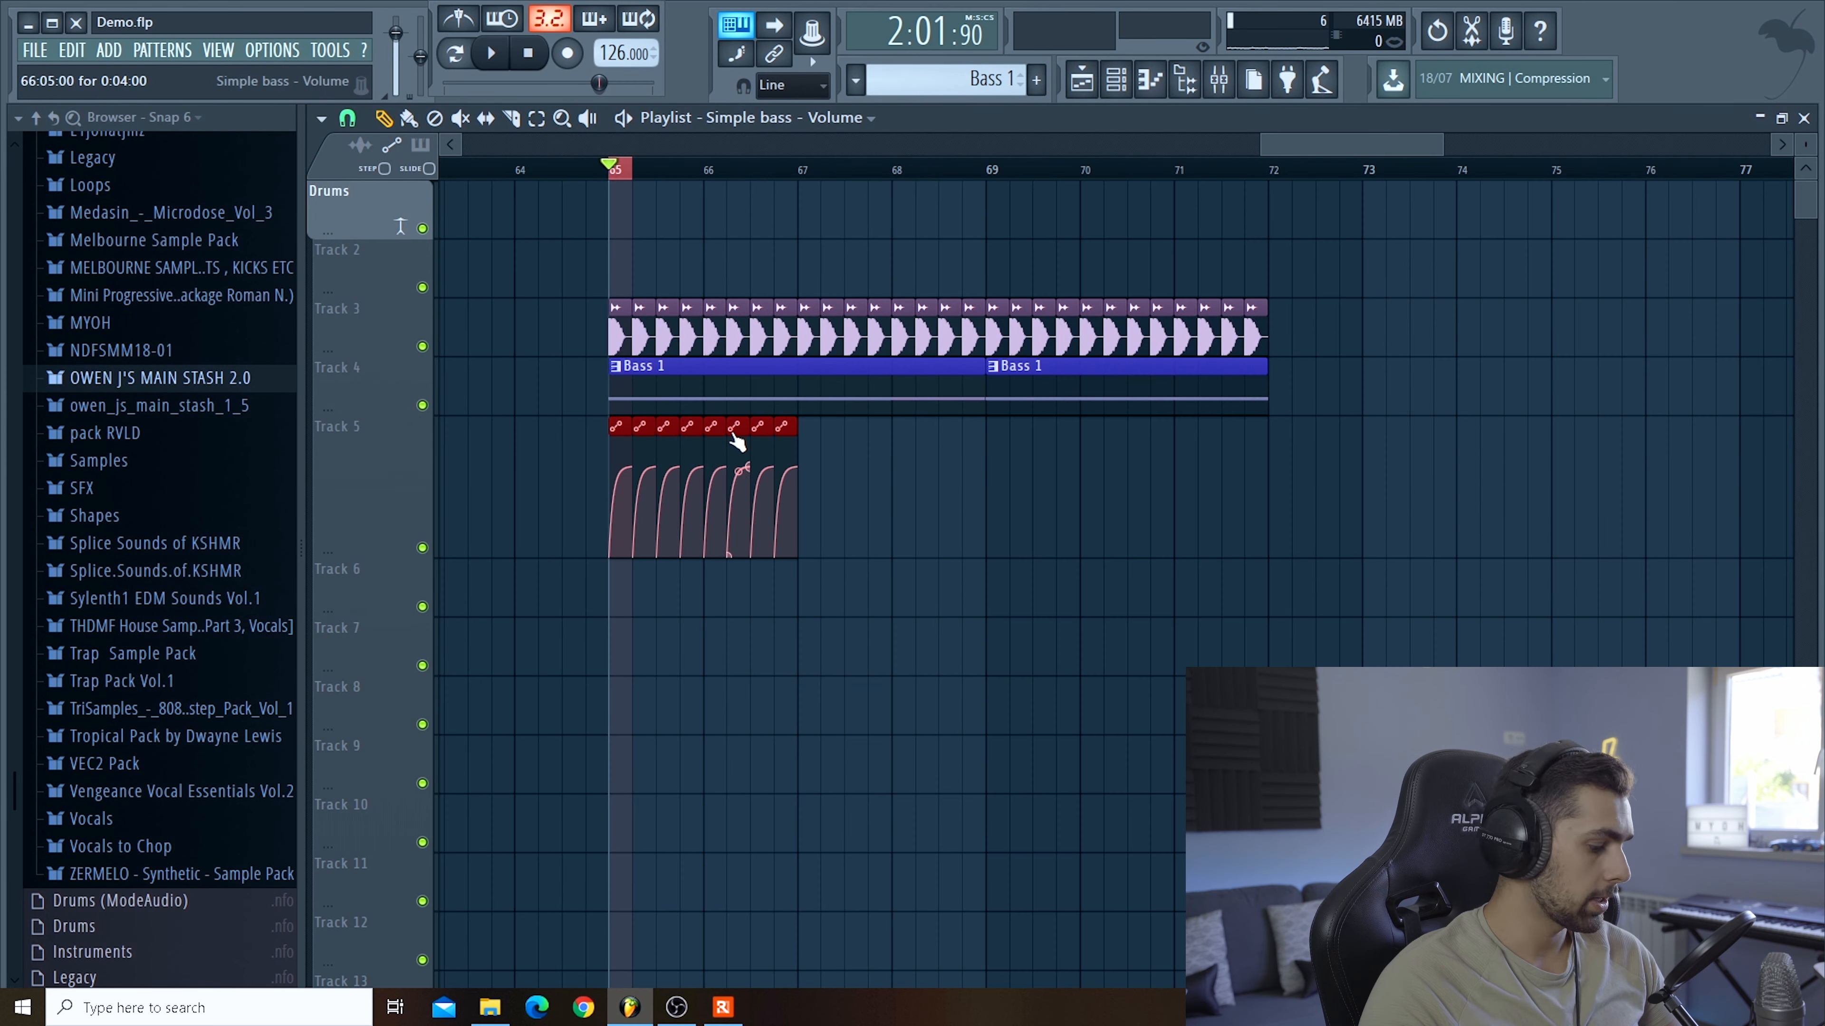
scroll(661, 432, up, 2)
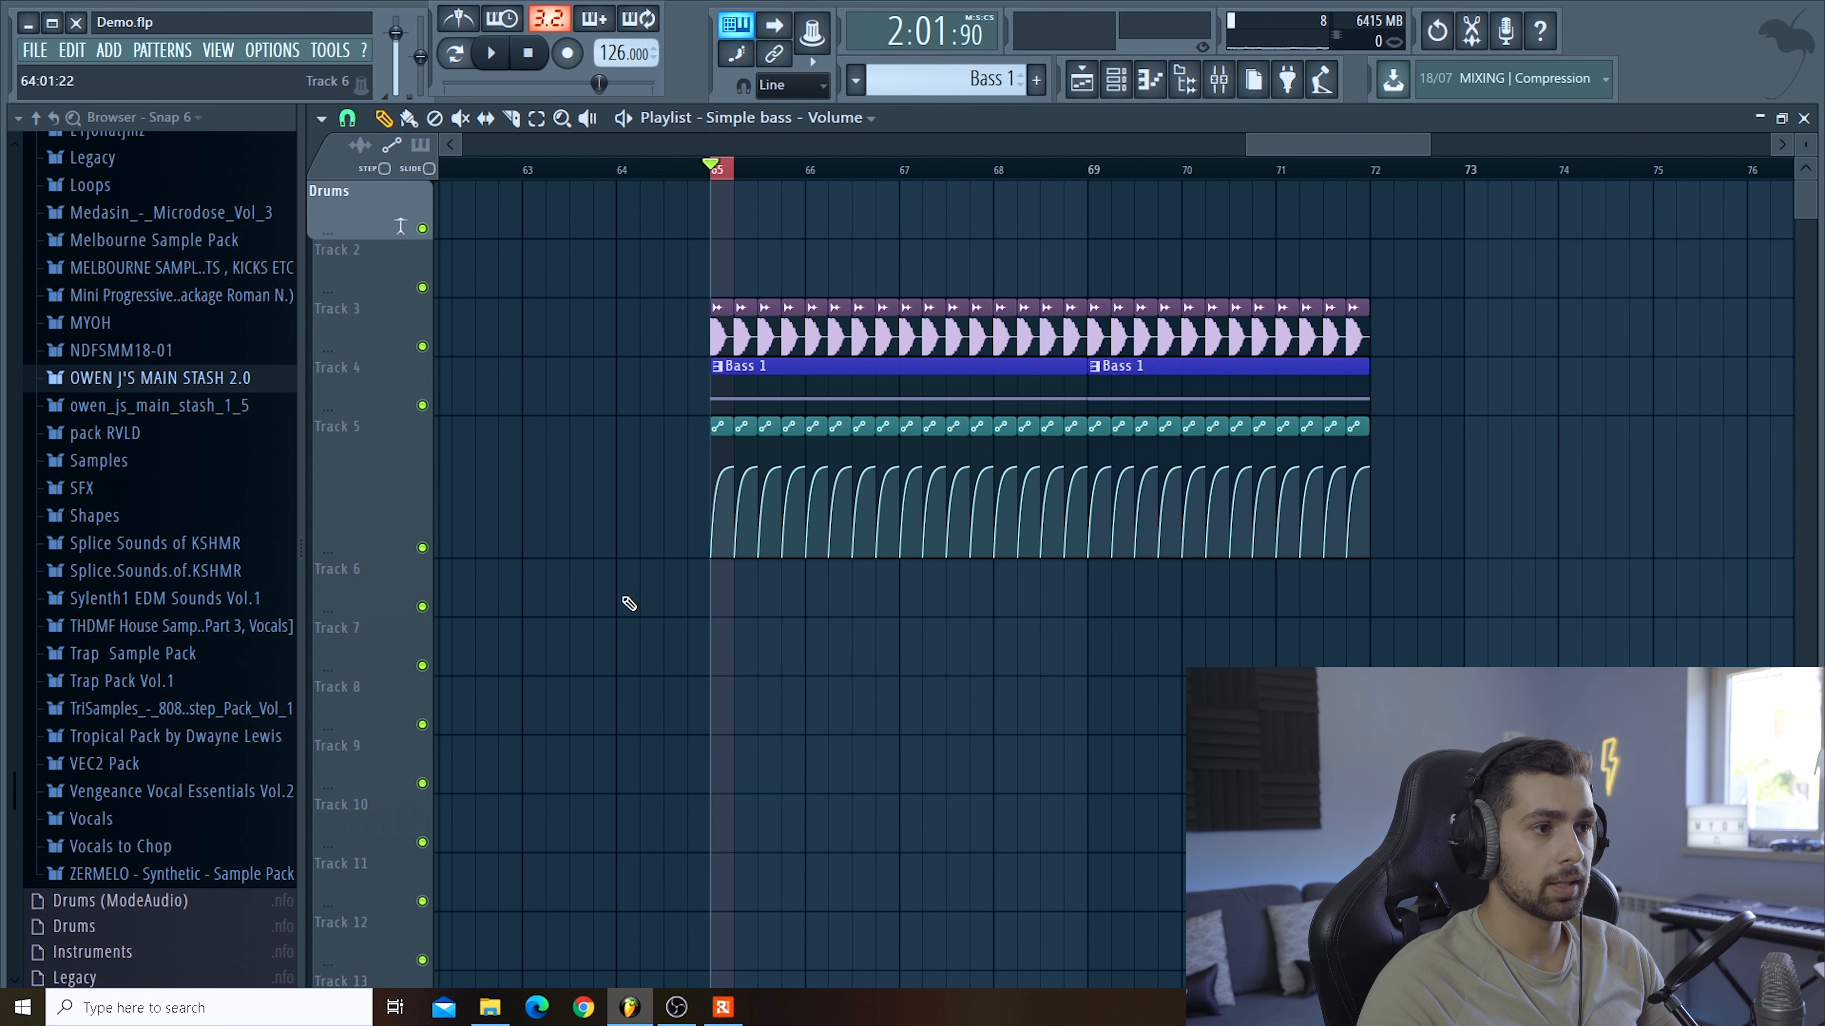
scroll(629, 604, up, 2)
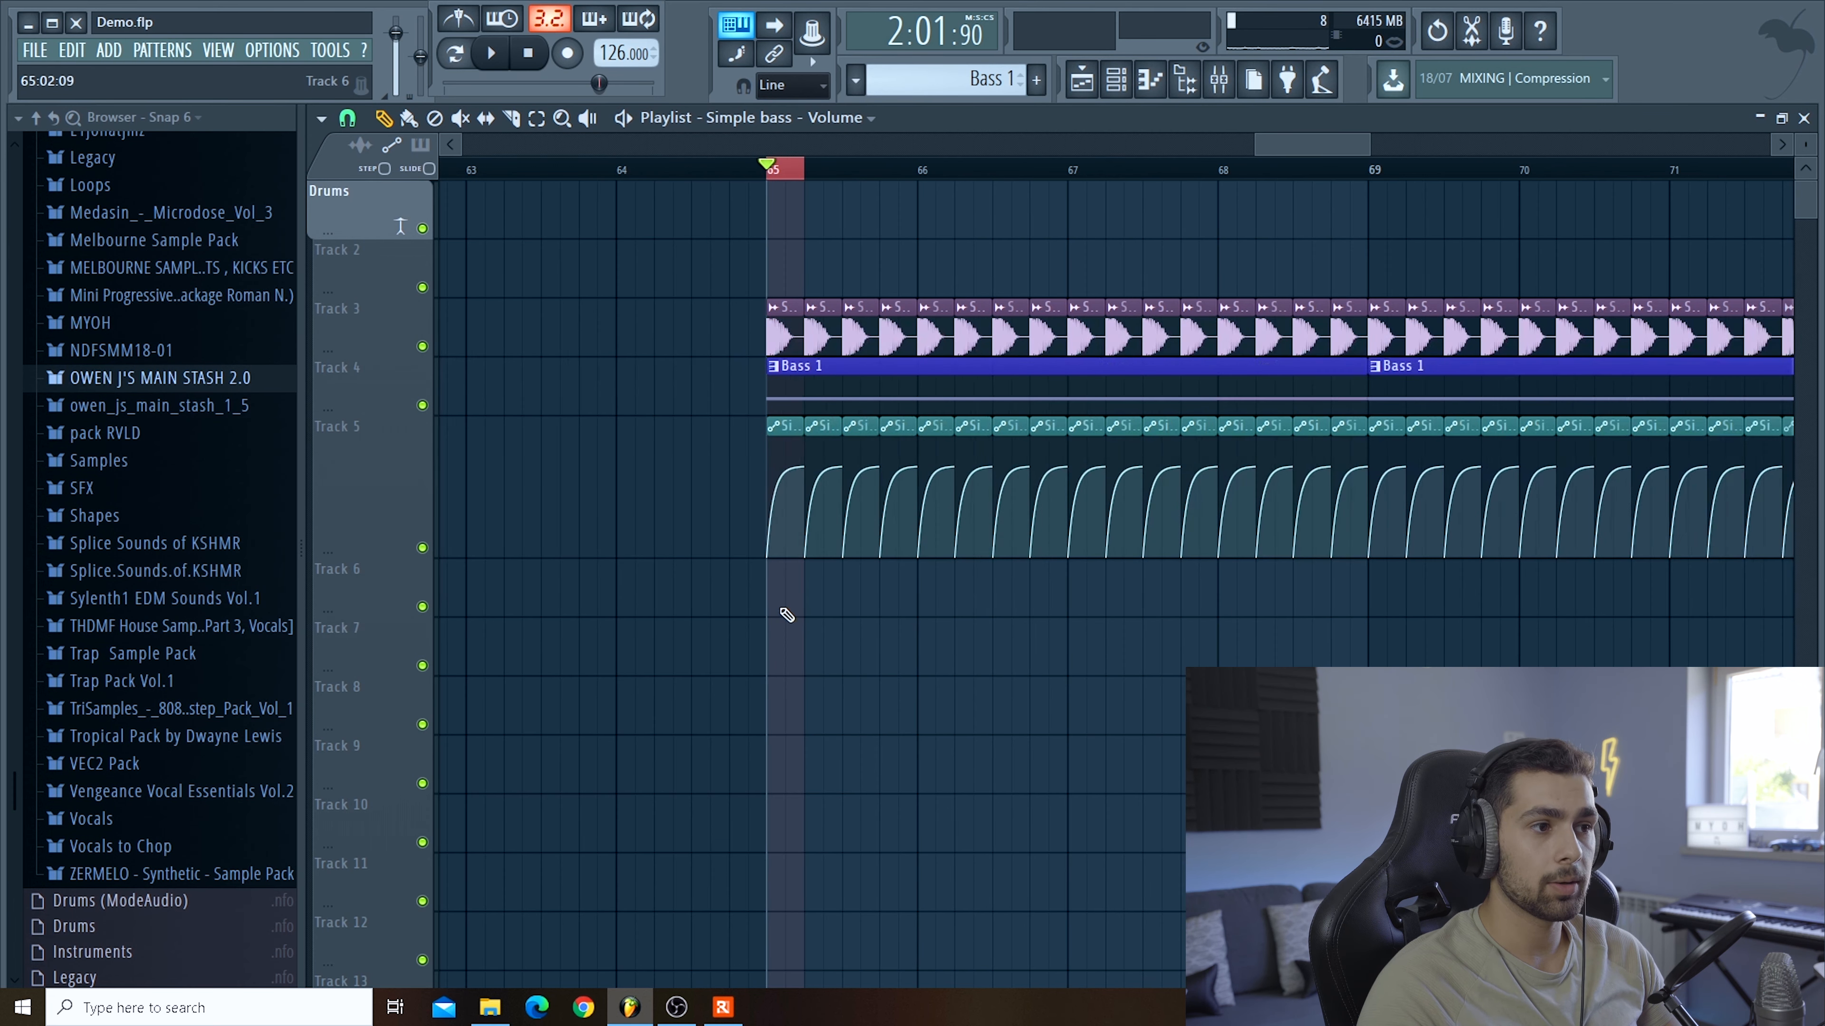
Compare the loop with the Track 5 automation muted and unmuted, clearing the time selection and playing each version
click(423, 548)
click(803, 168)
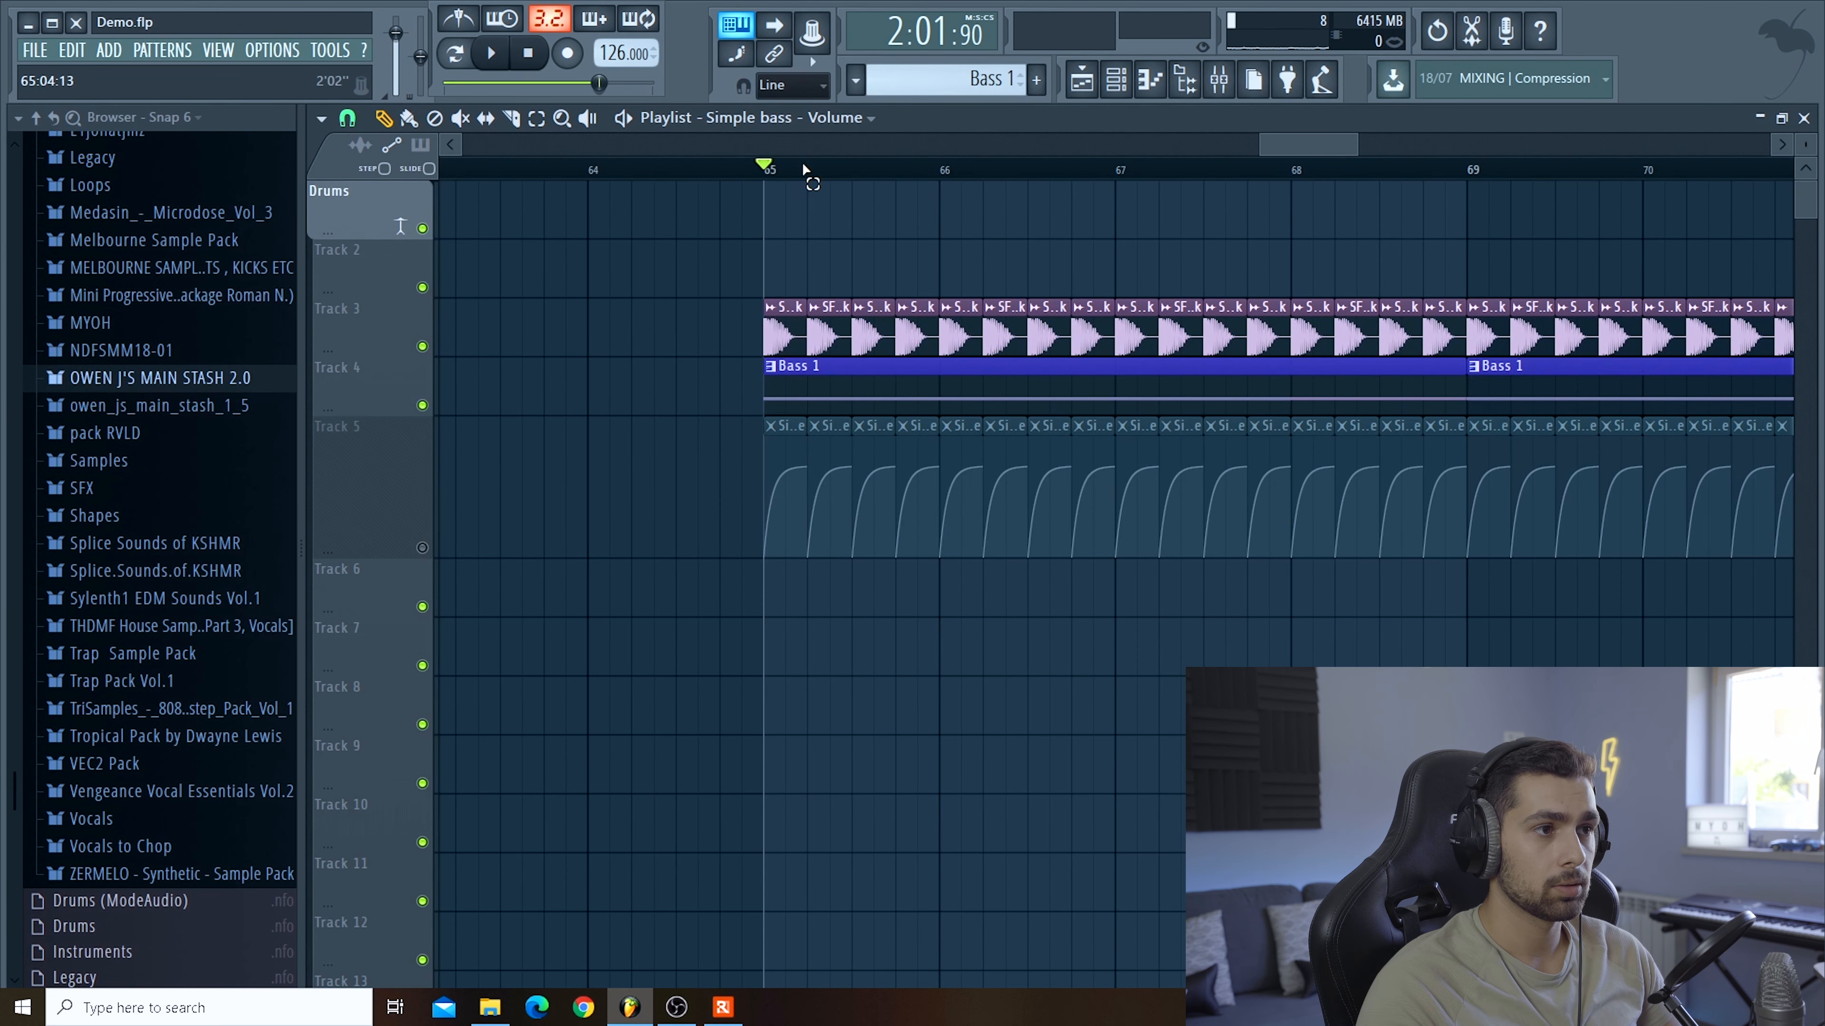
key(space)
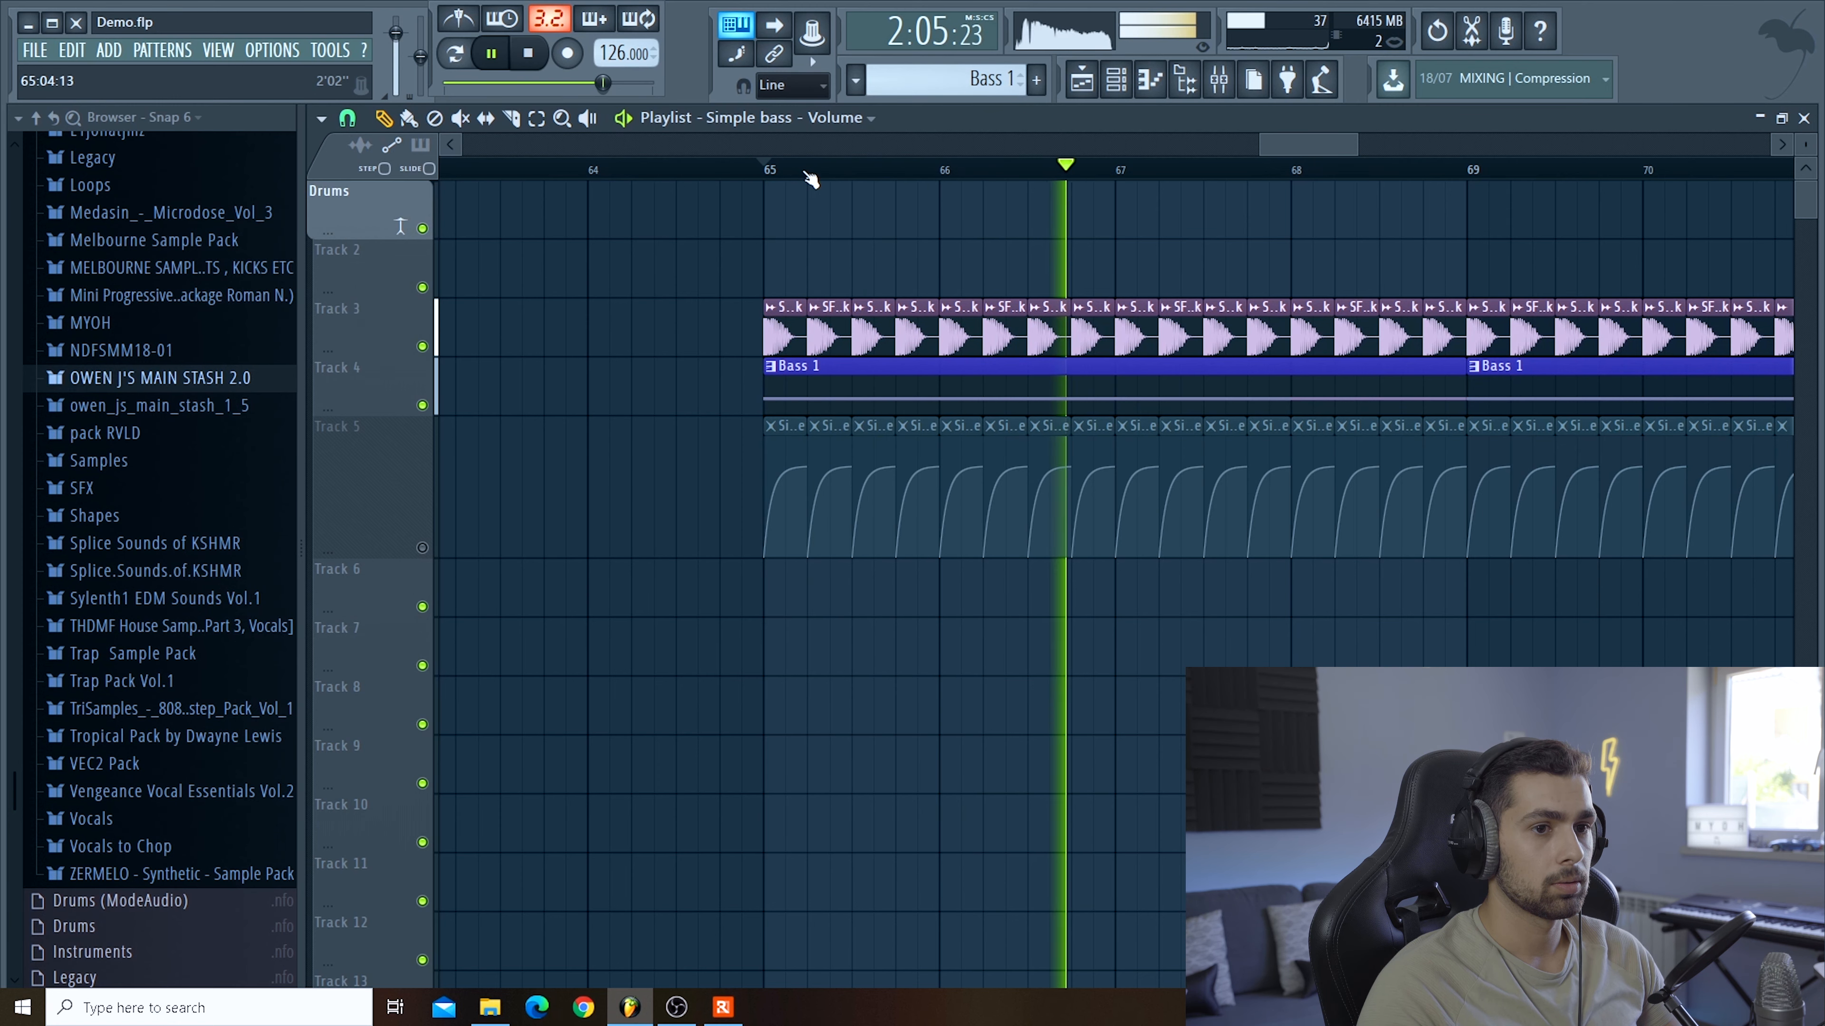
key(space)
click(422, 549)
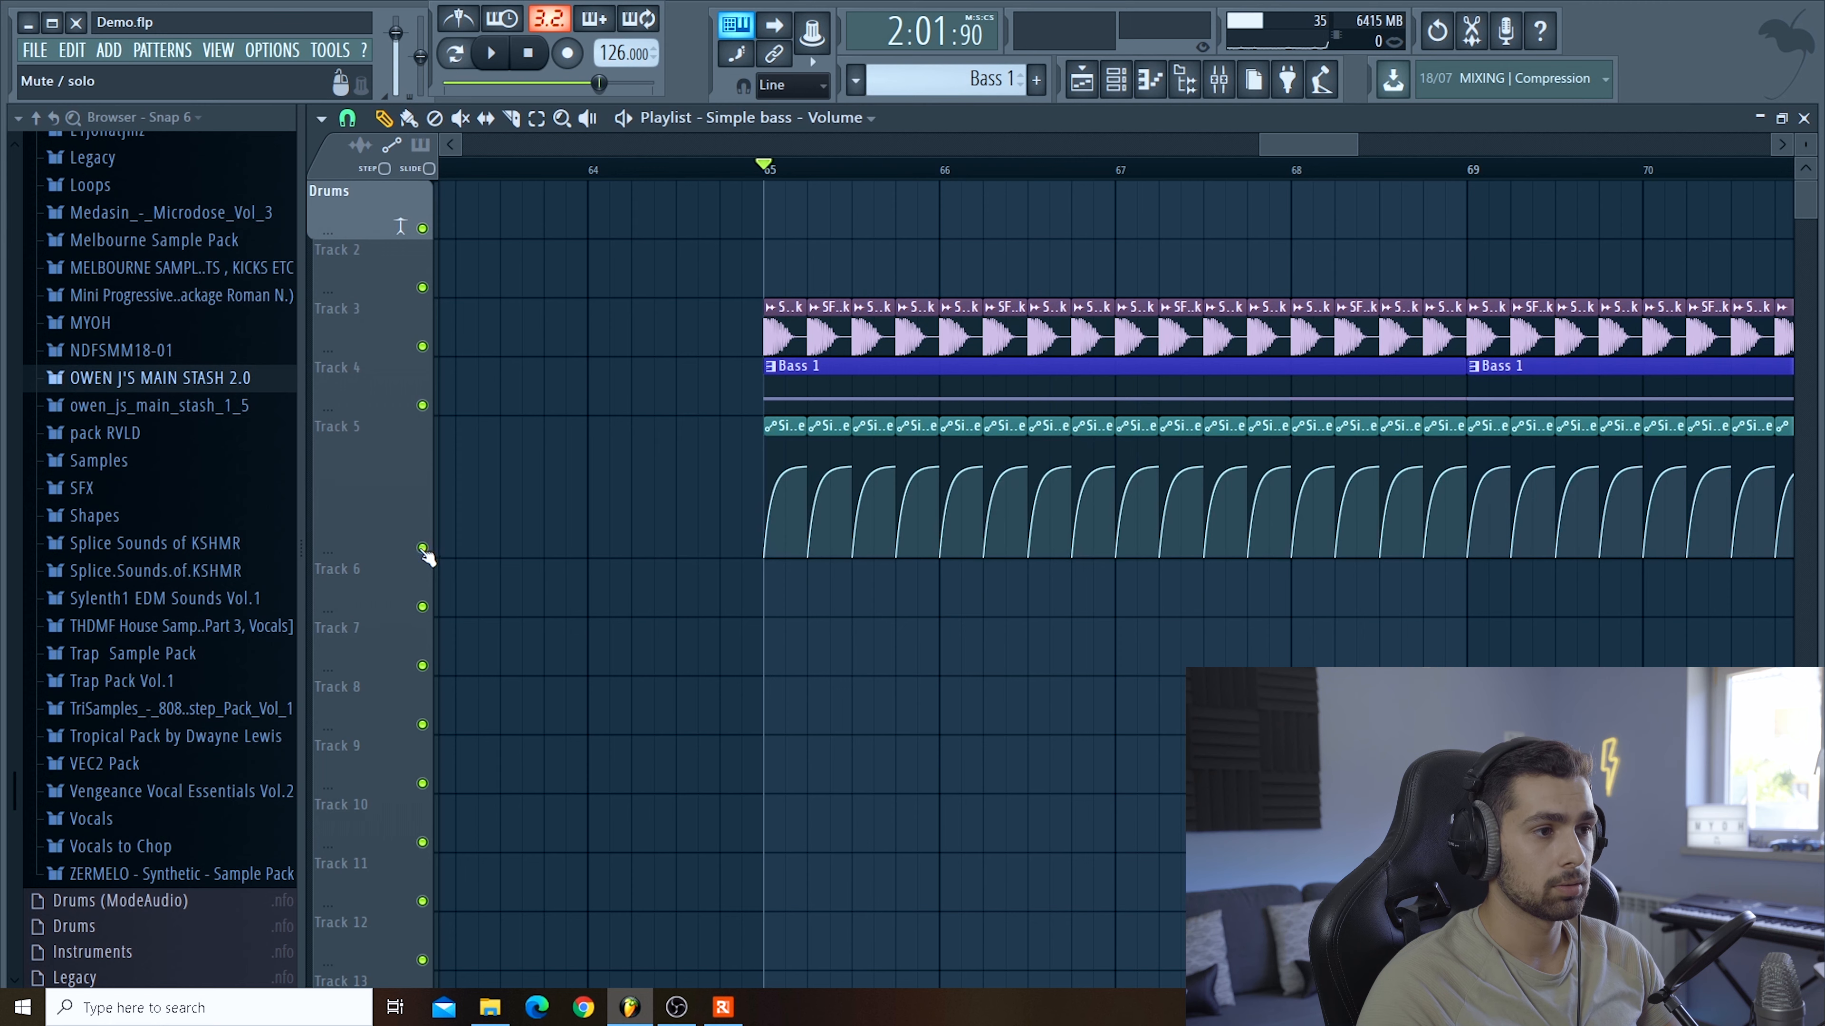
key(space)
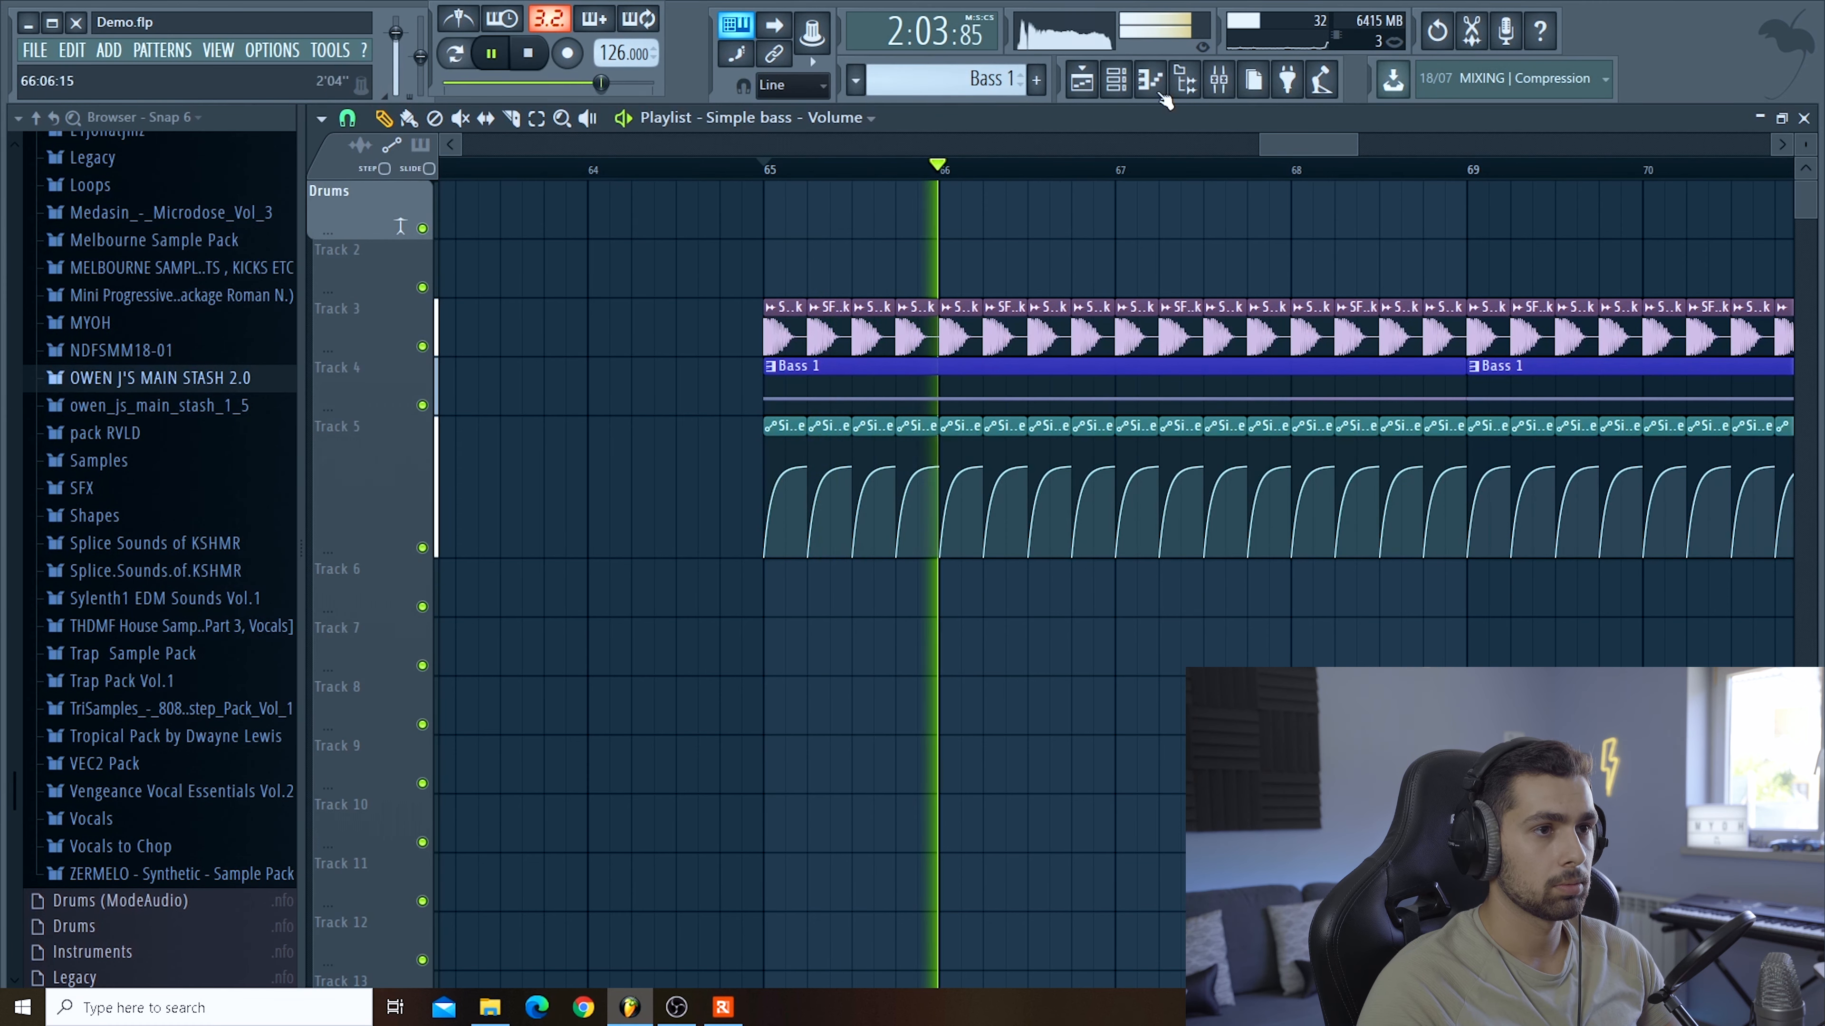
key(space)
Bend the automation curve's tension downward for a slower volume rise, audition it, and bend it further
scroll(792, 494, up, 2)
drag(785, 471, 785, 503)
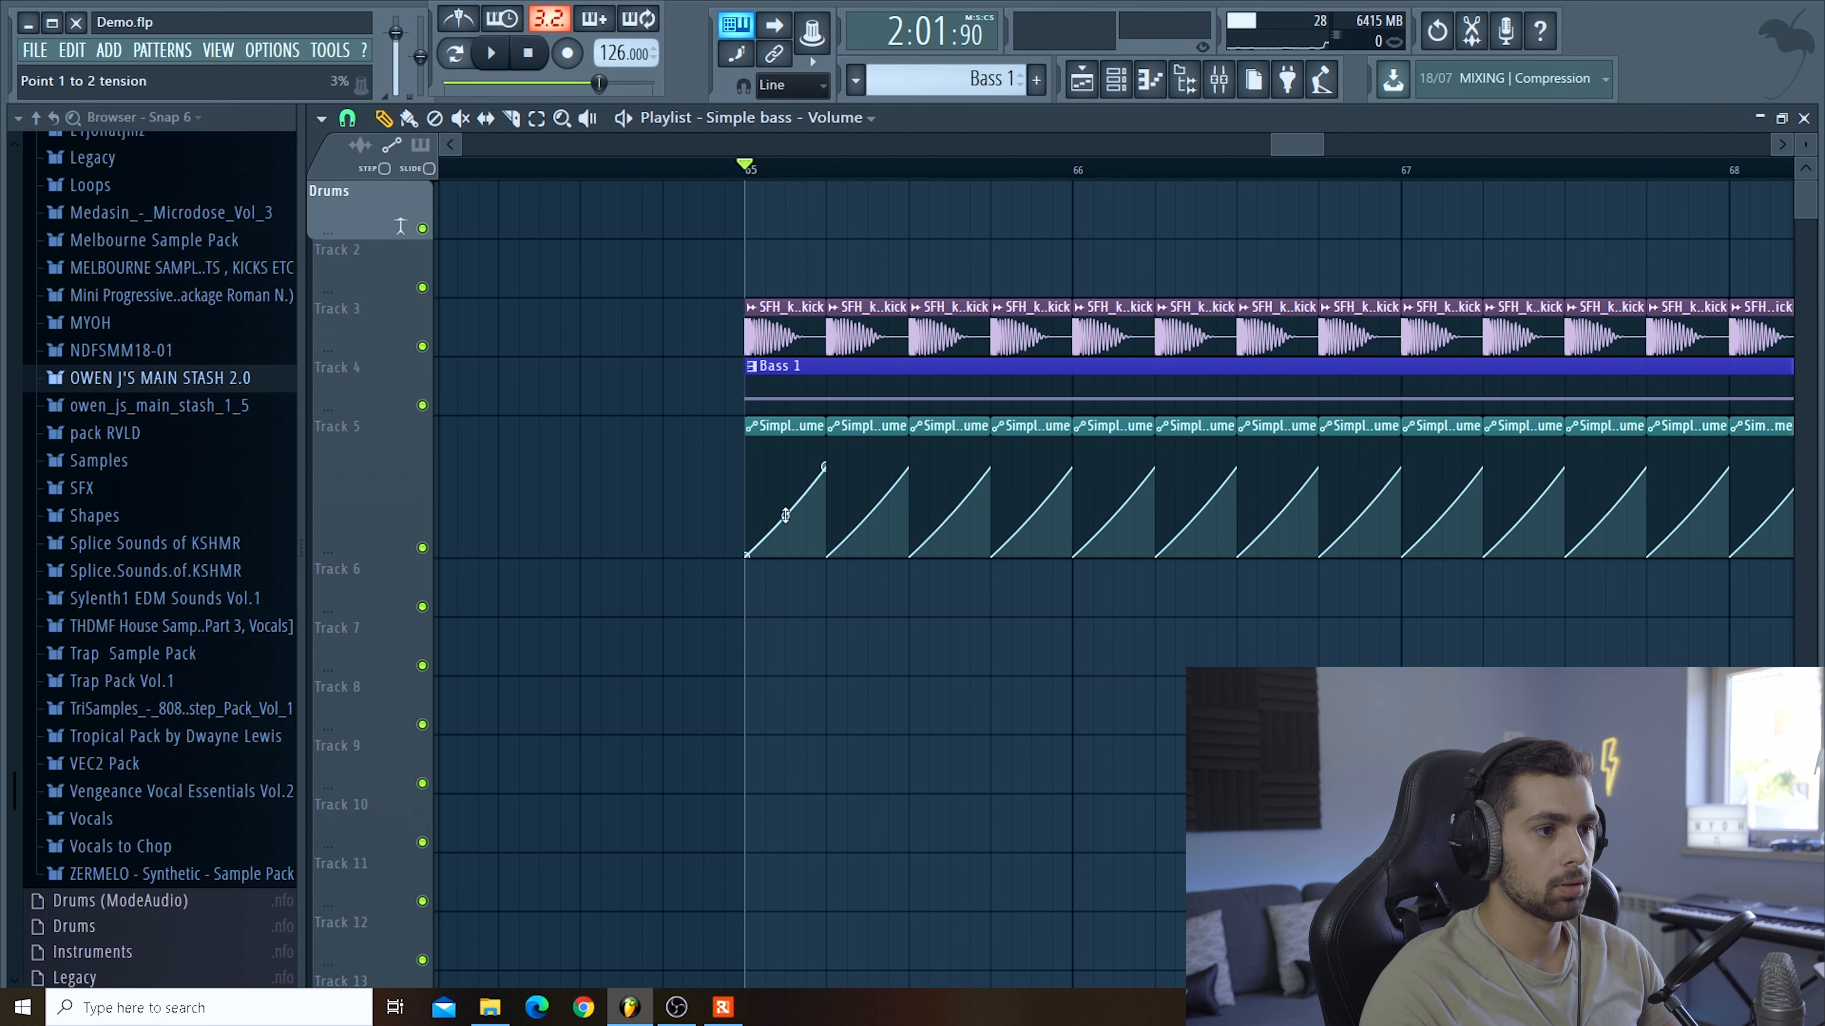
key(space)
drag(785, 504, 785, 526)
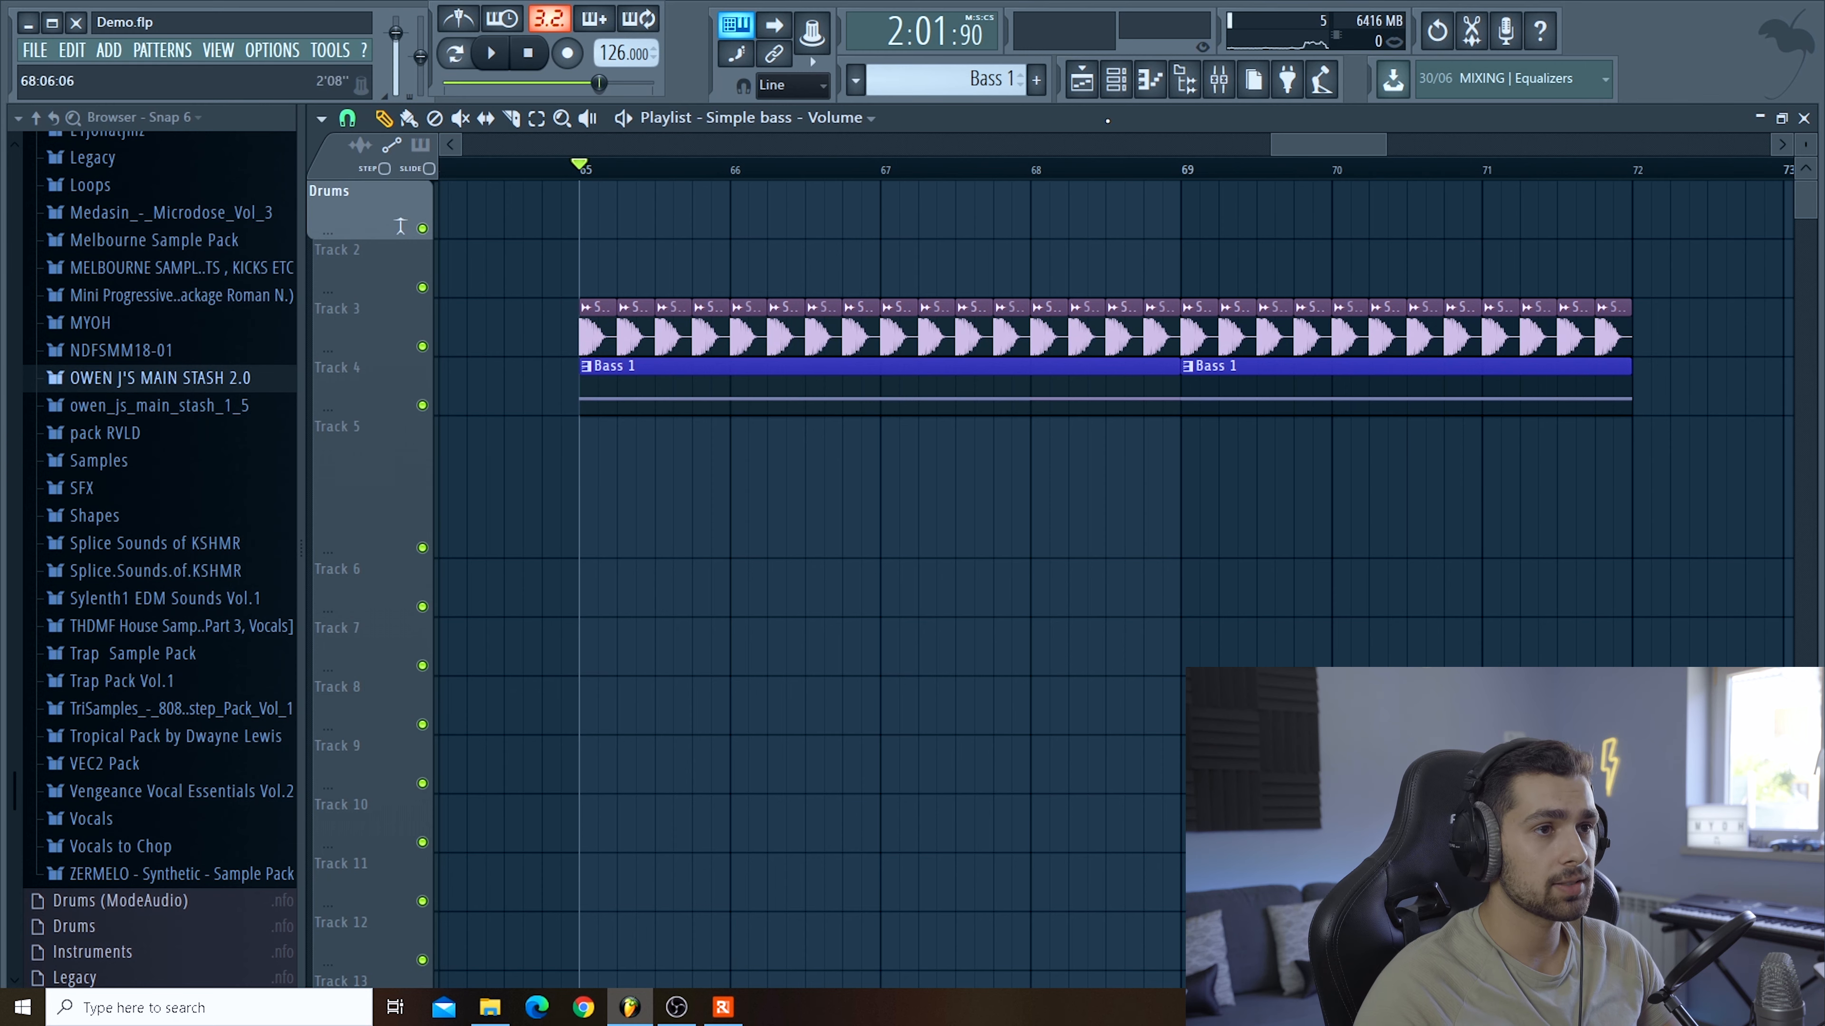
Load the Kickstart plugin into effect slot 10 of the Simple bass mixer track
click(1219, 79)
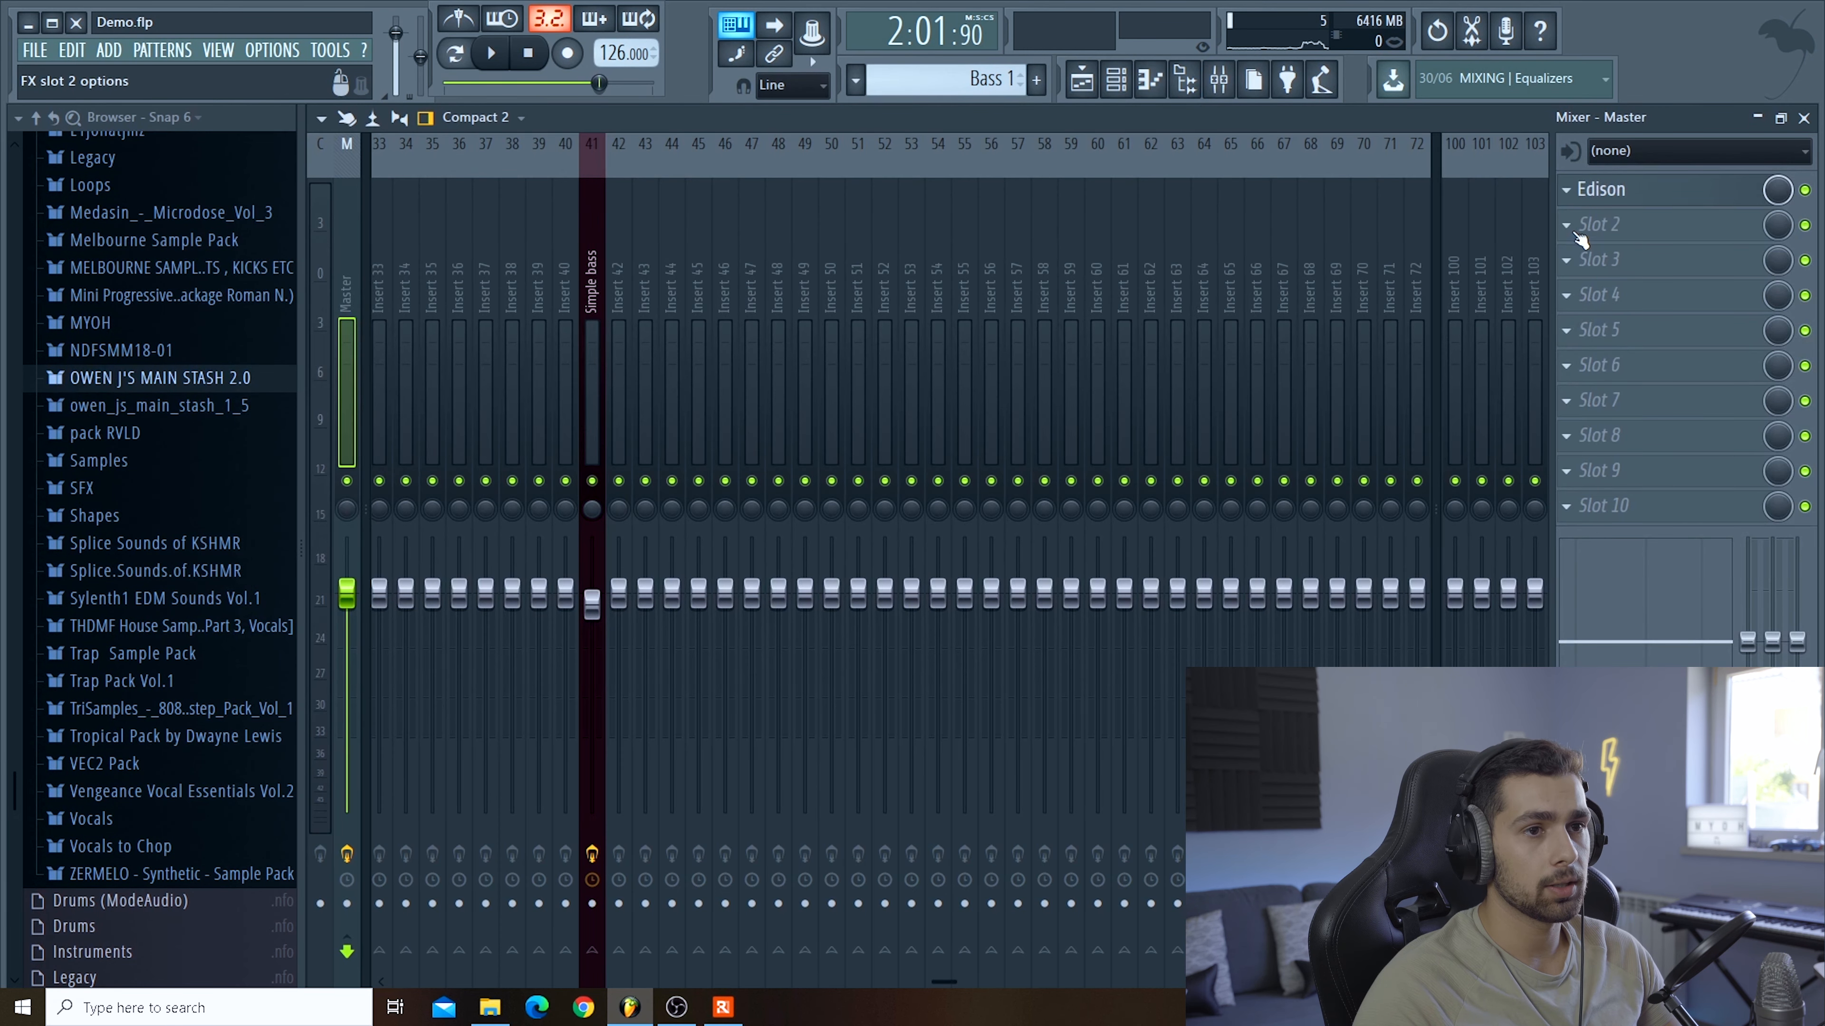
click(586, 287)
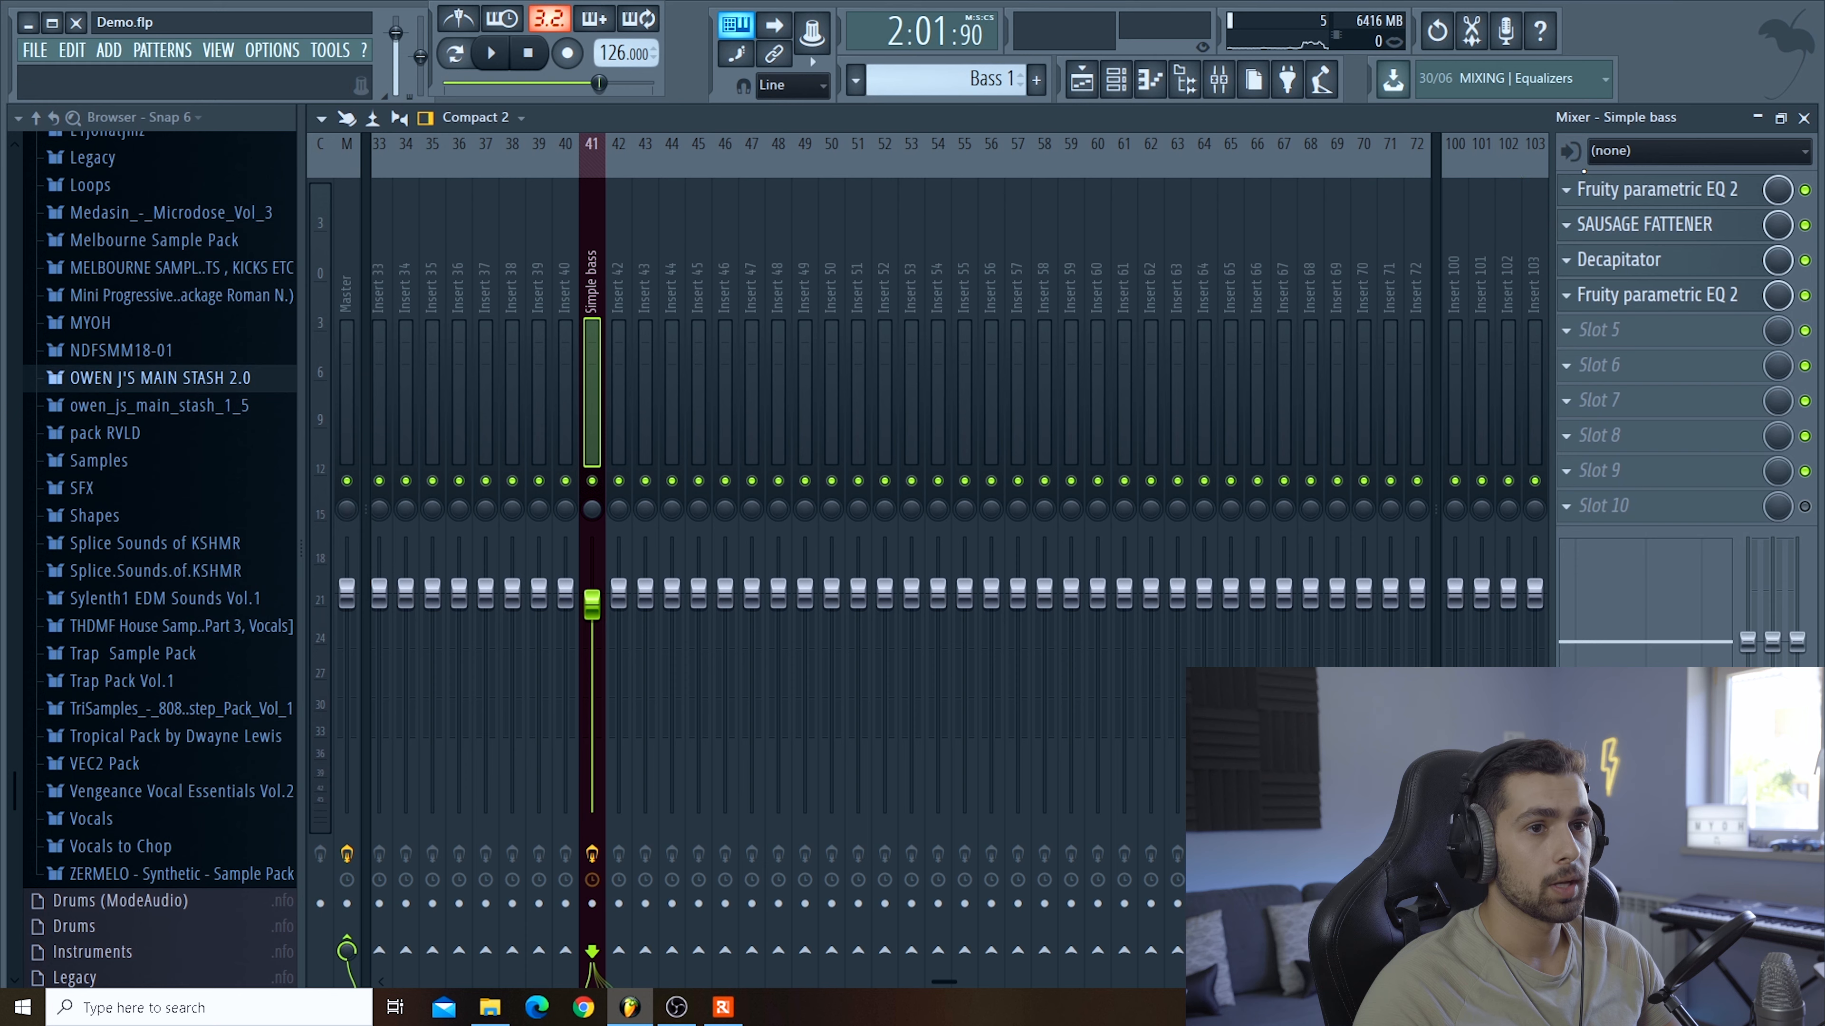
click(1606, 512)
click(1239, 44)
text(ki)
double_click(1130, 85)
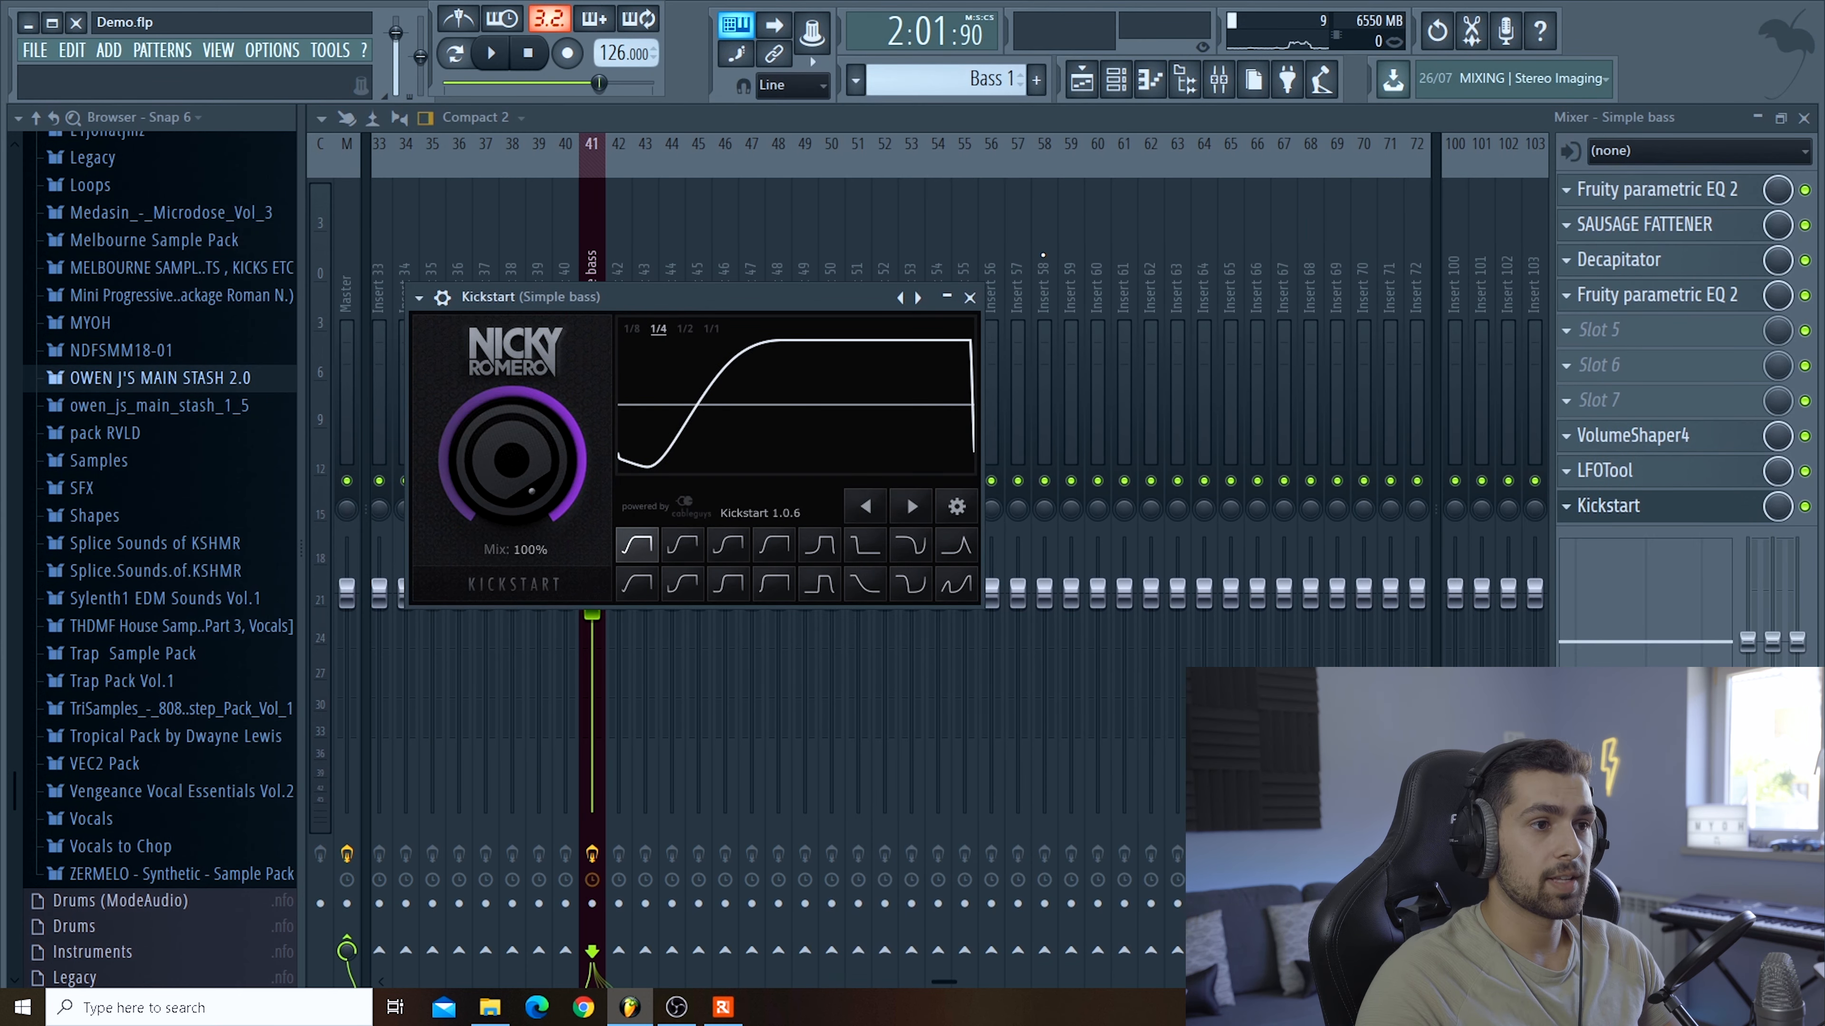
View the VolumeShaper4 and LFOTool plugin interfaces on the Simple bass track as sidechain alternatives
click(1630, 435)
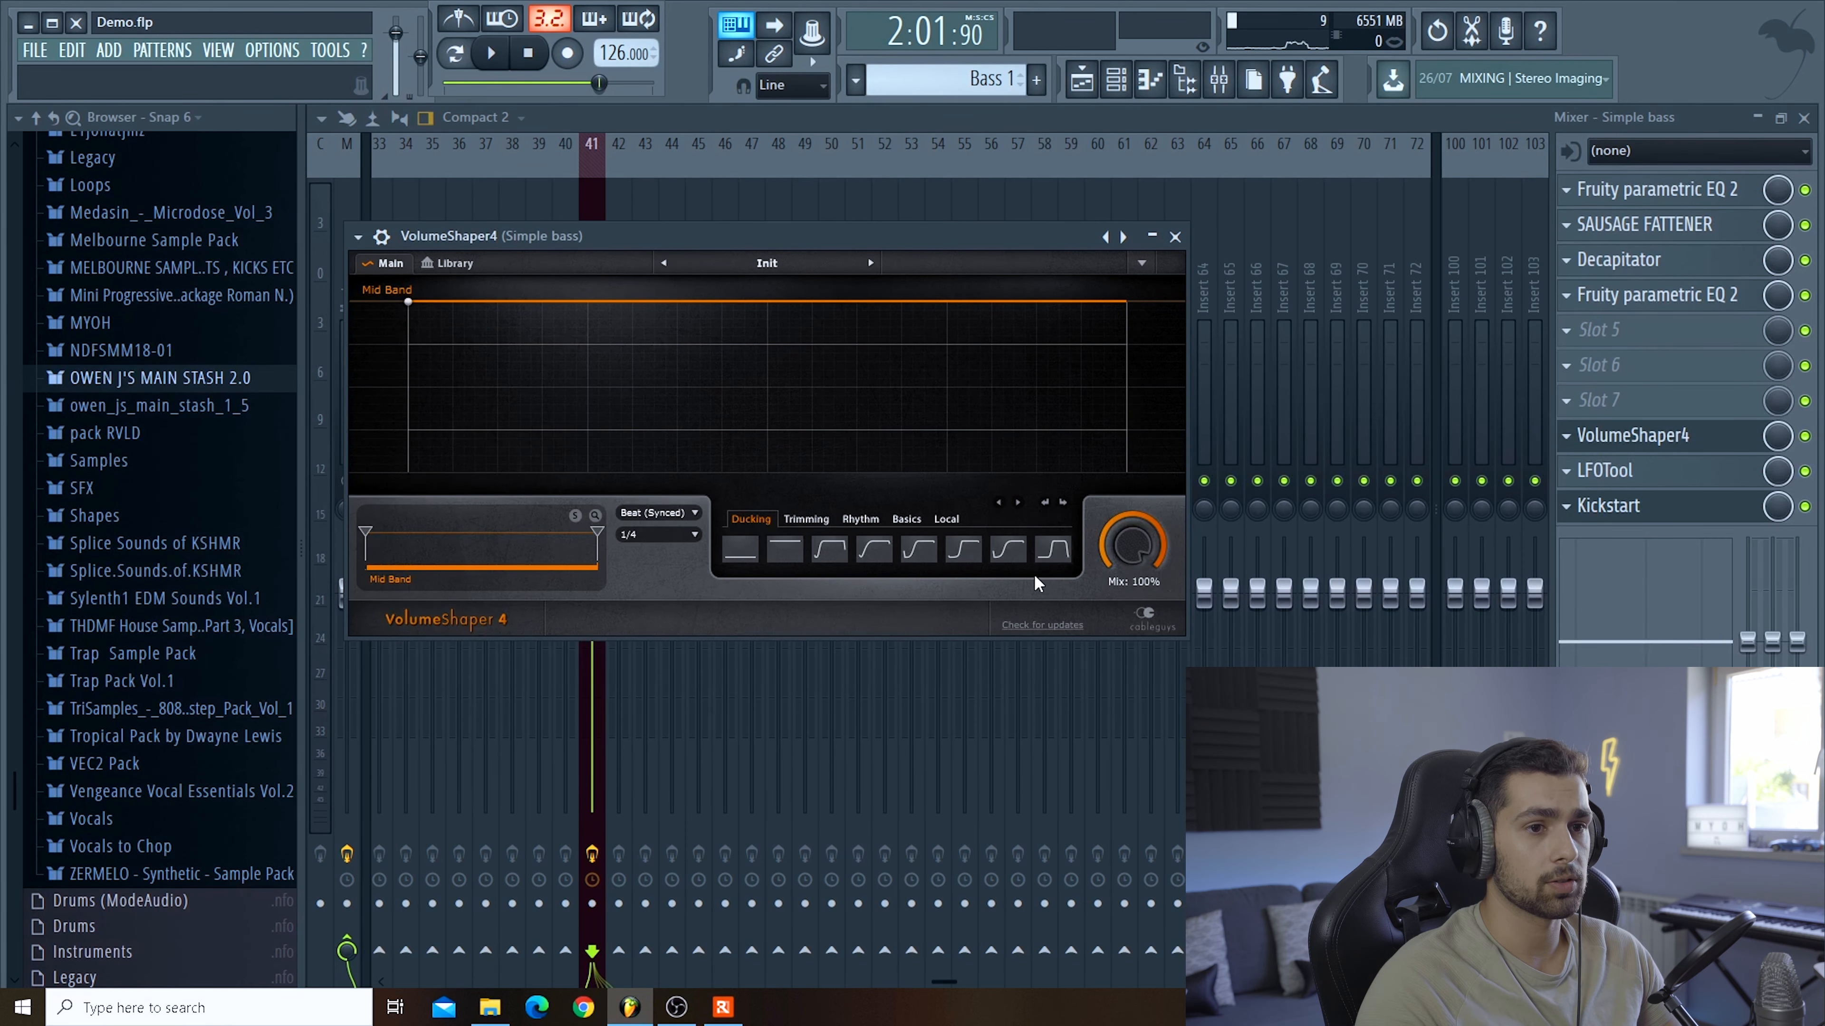
click(1605, 471)
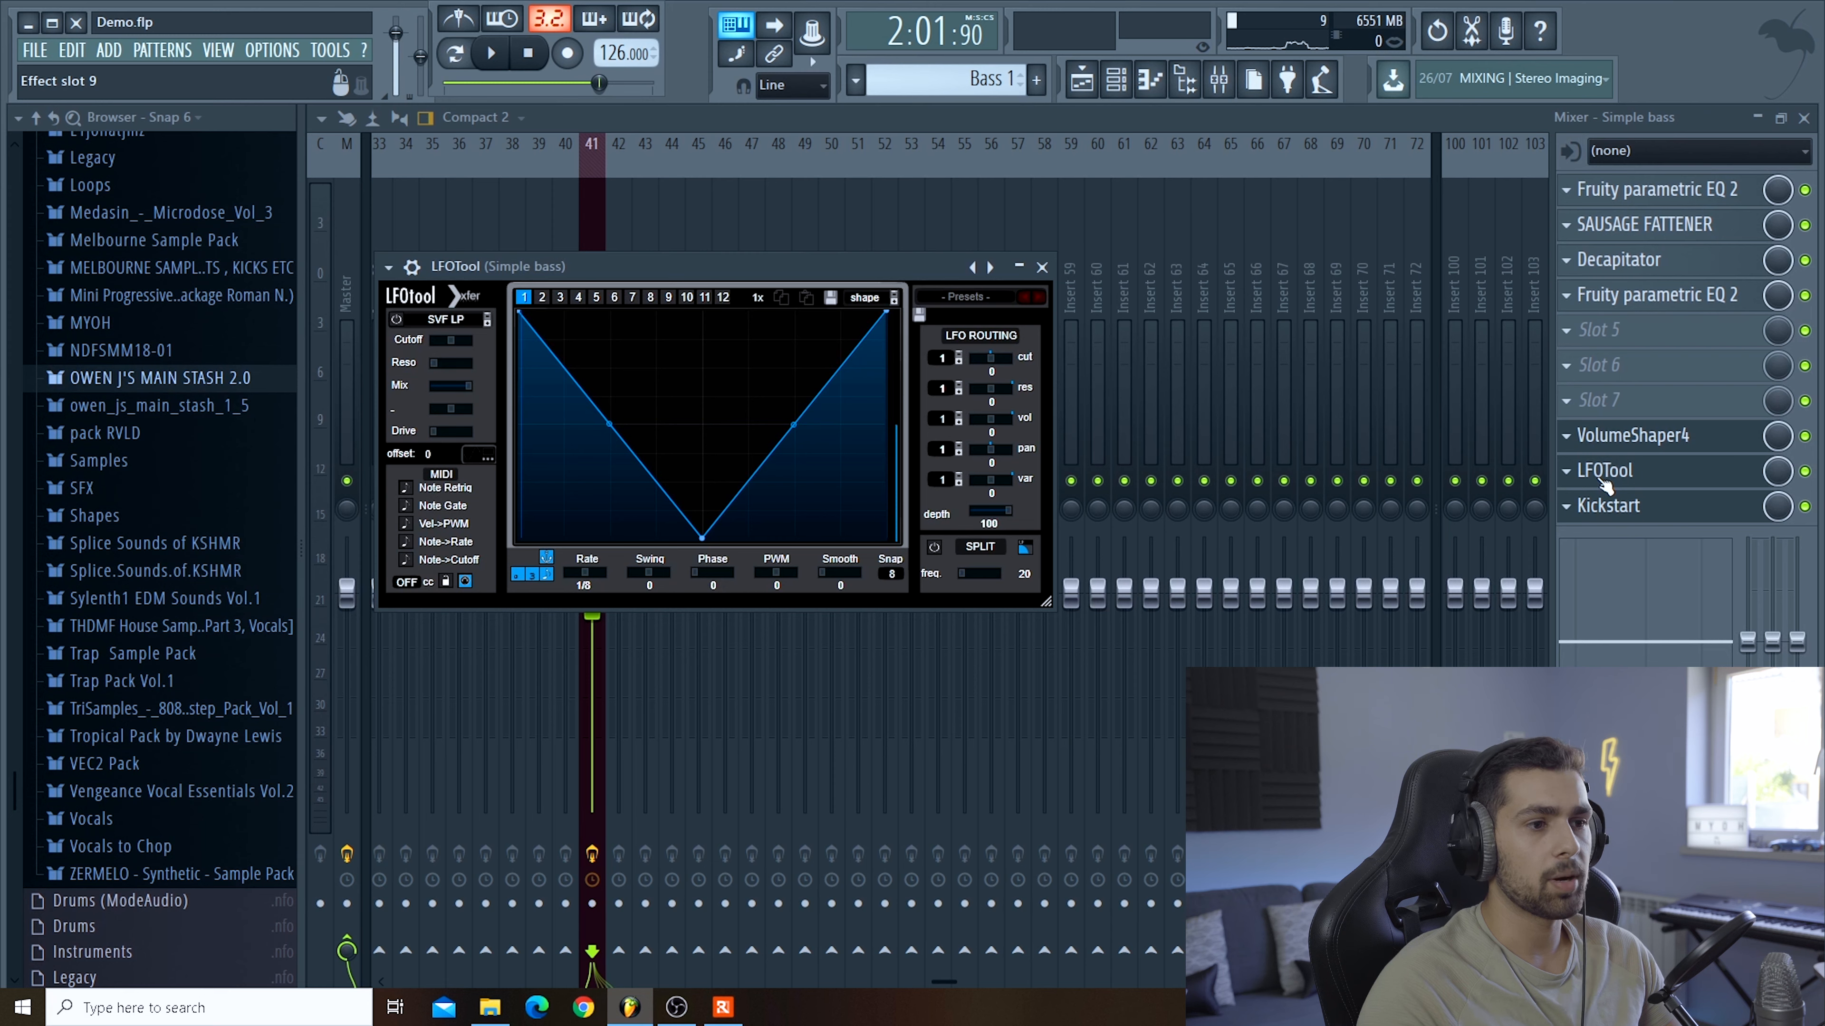
Open Kickstart on the Simple bass track, set its mix to 0%, and choose the third ducking curve in the upper row
click(1589, 504)
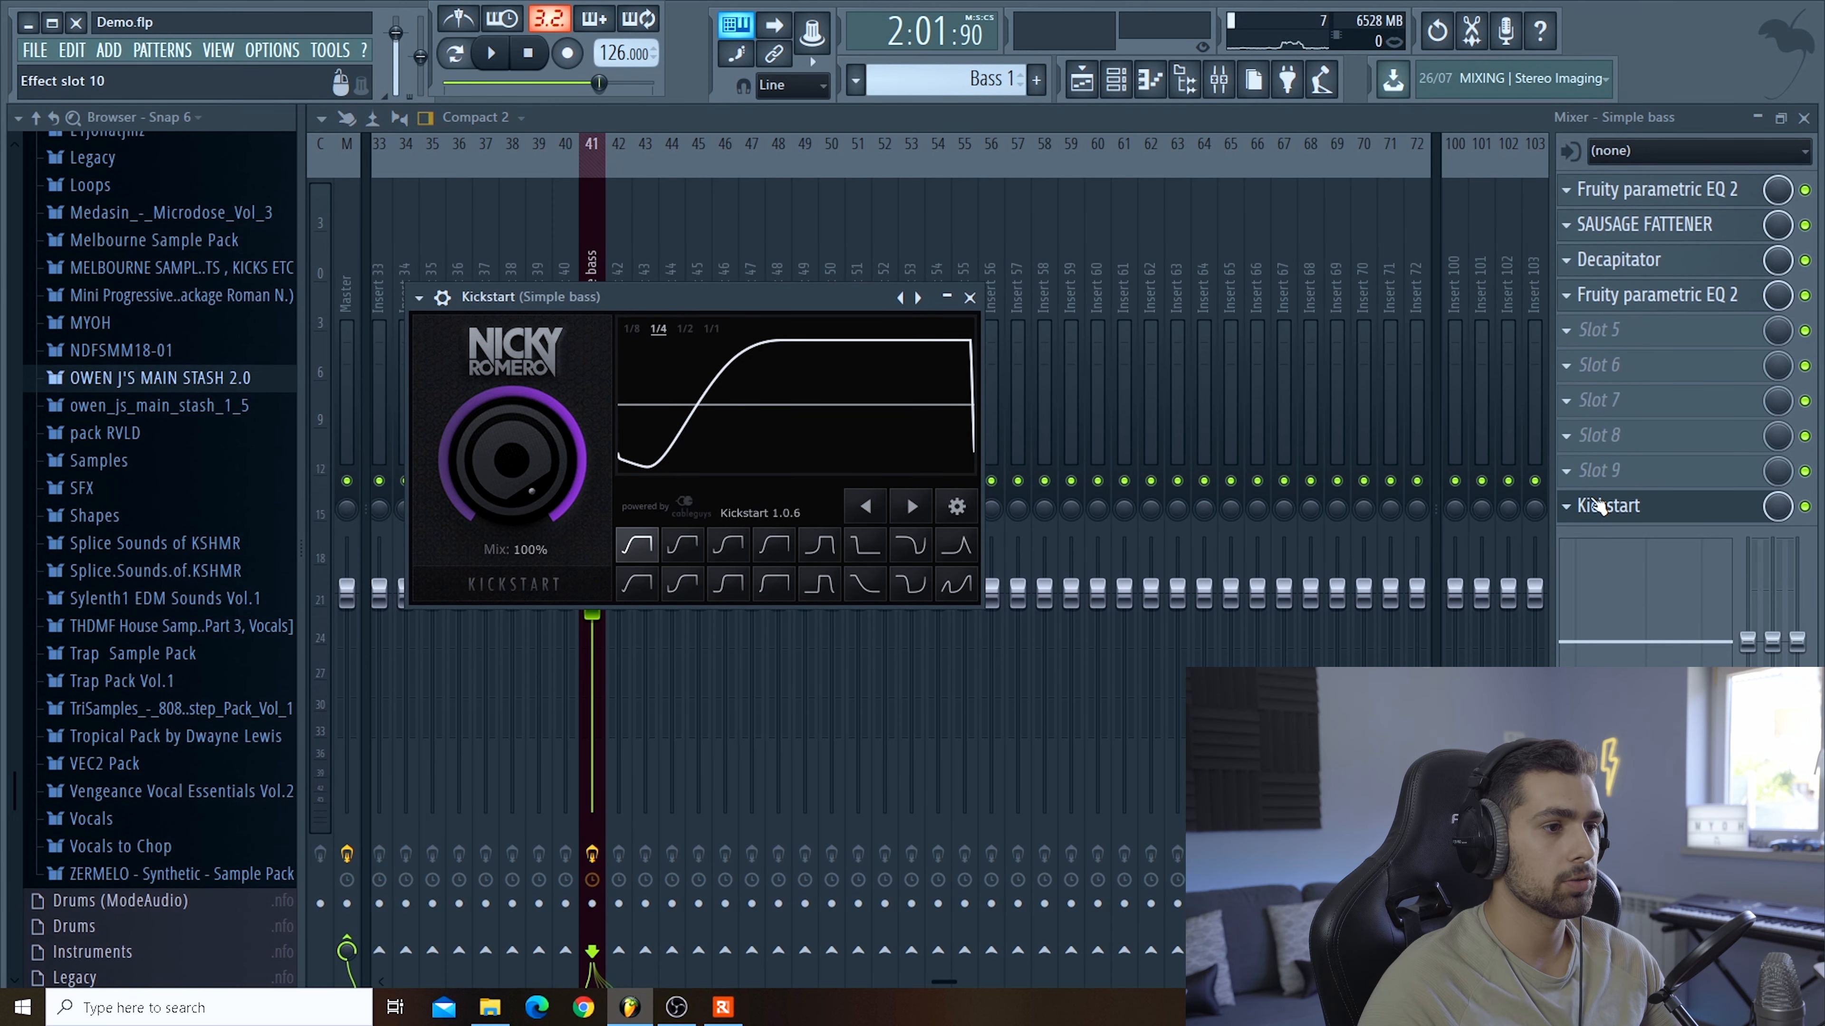
drag(513, 461, 647, 485)
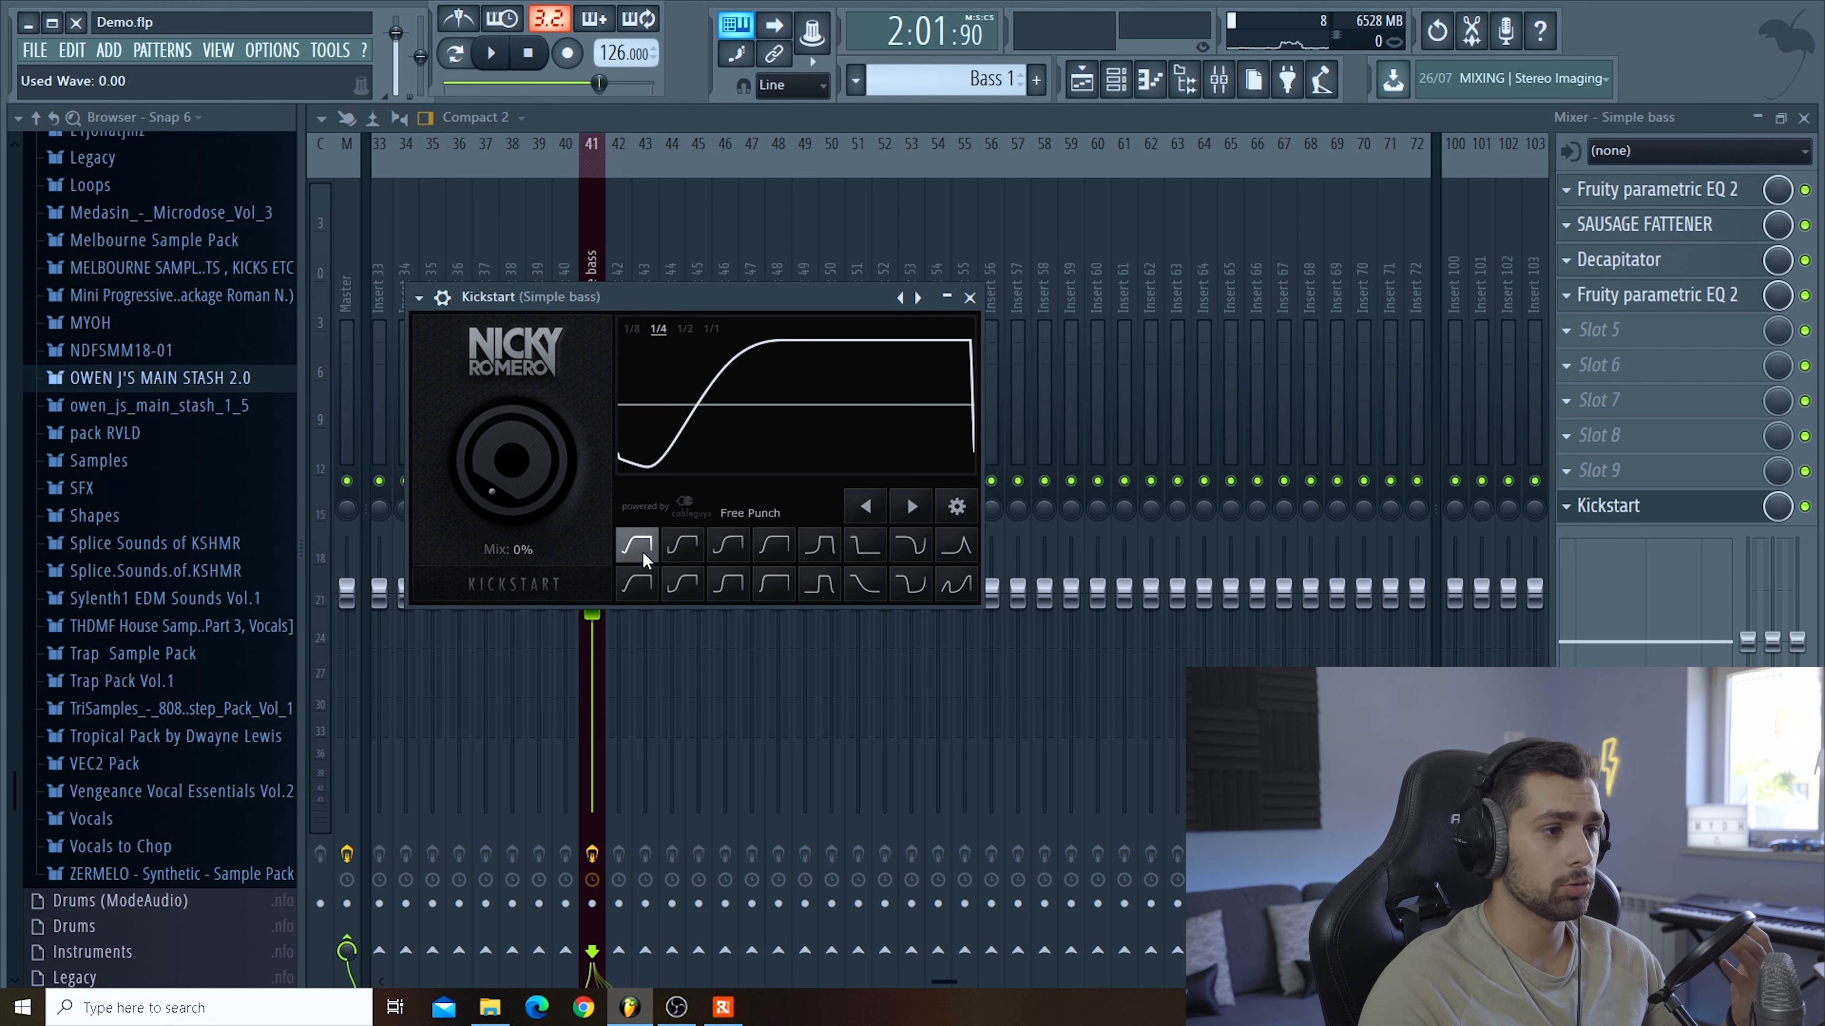
click(727, 545)
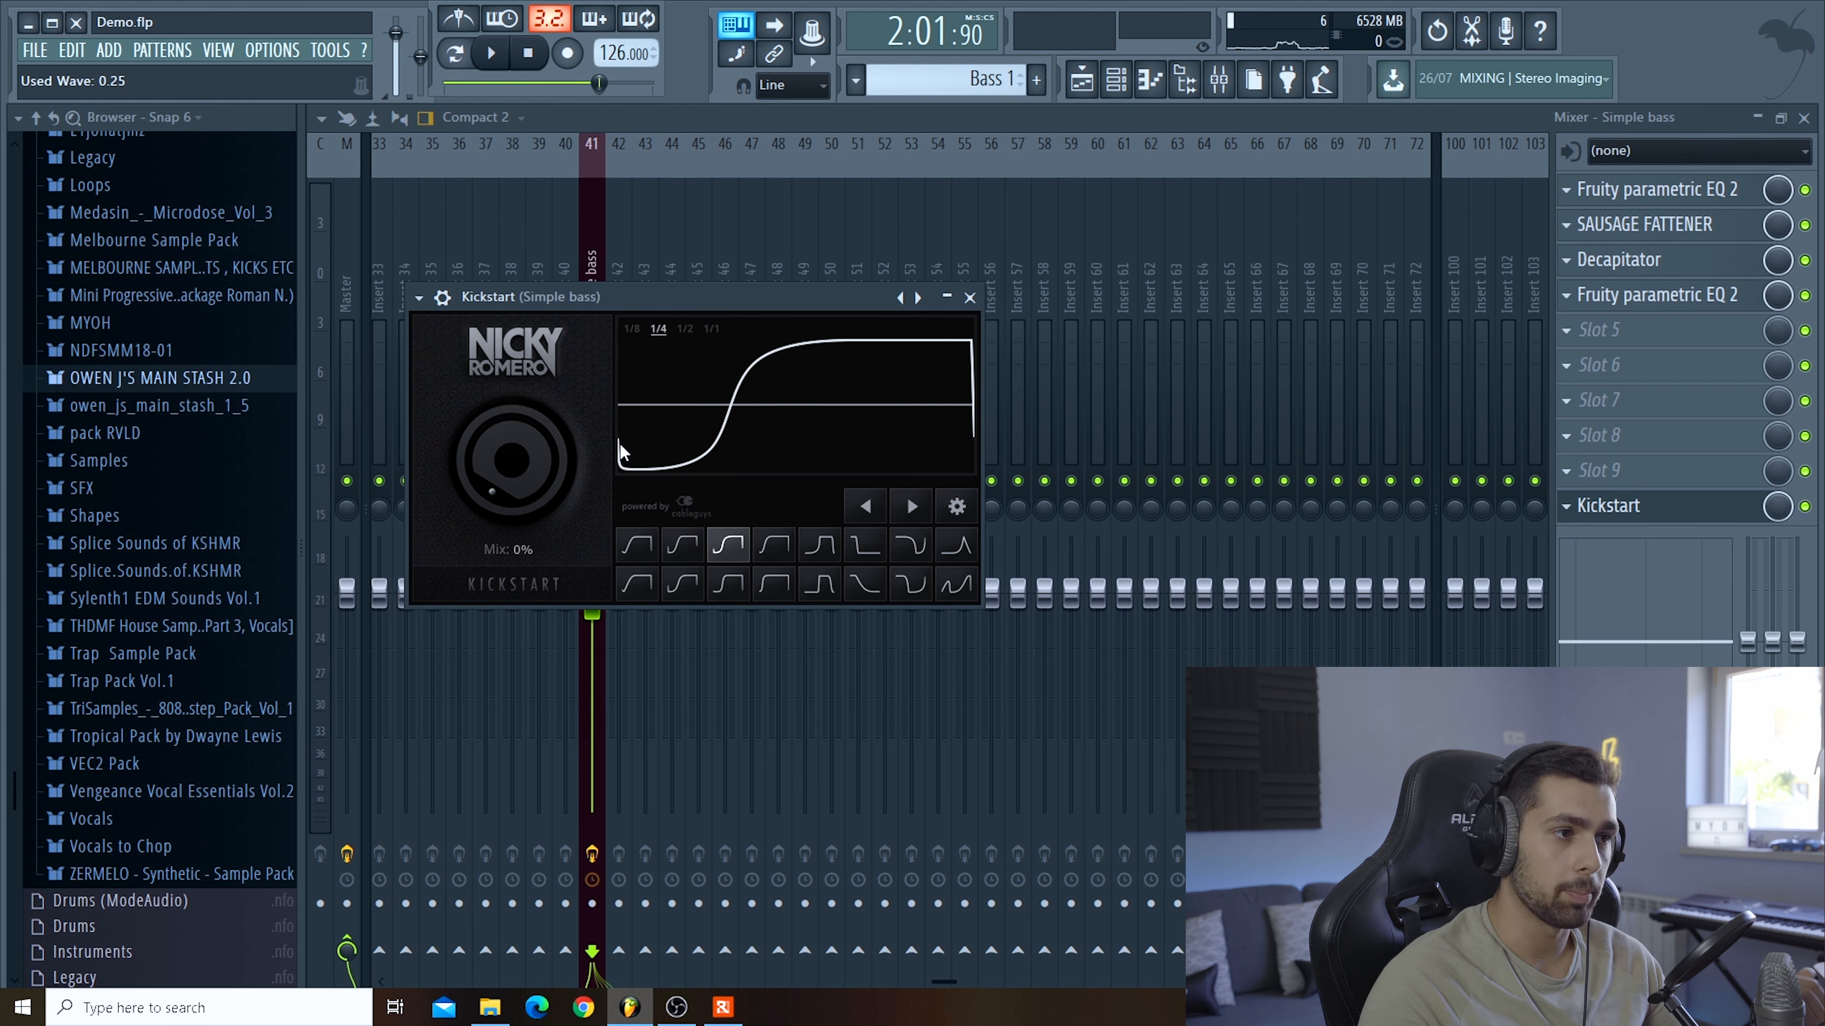
Choose Kickstart's first ducking curve in the upper row and set its mix to 100%
click(636, 544)
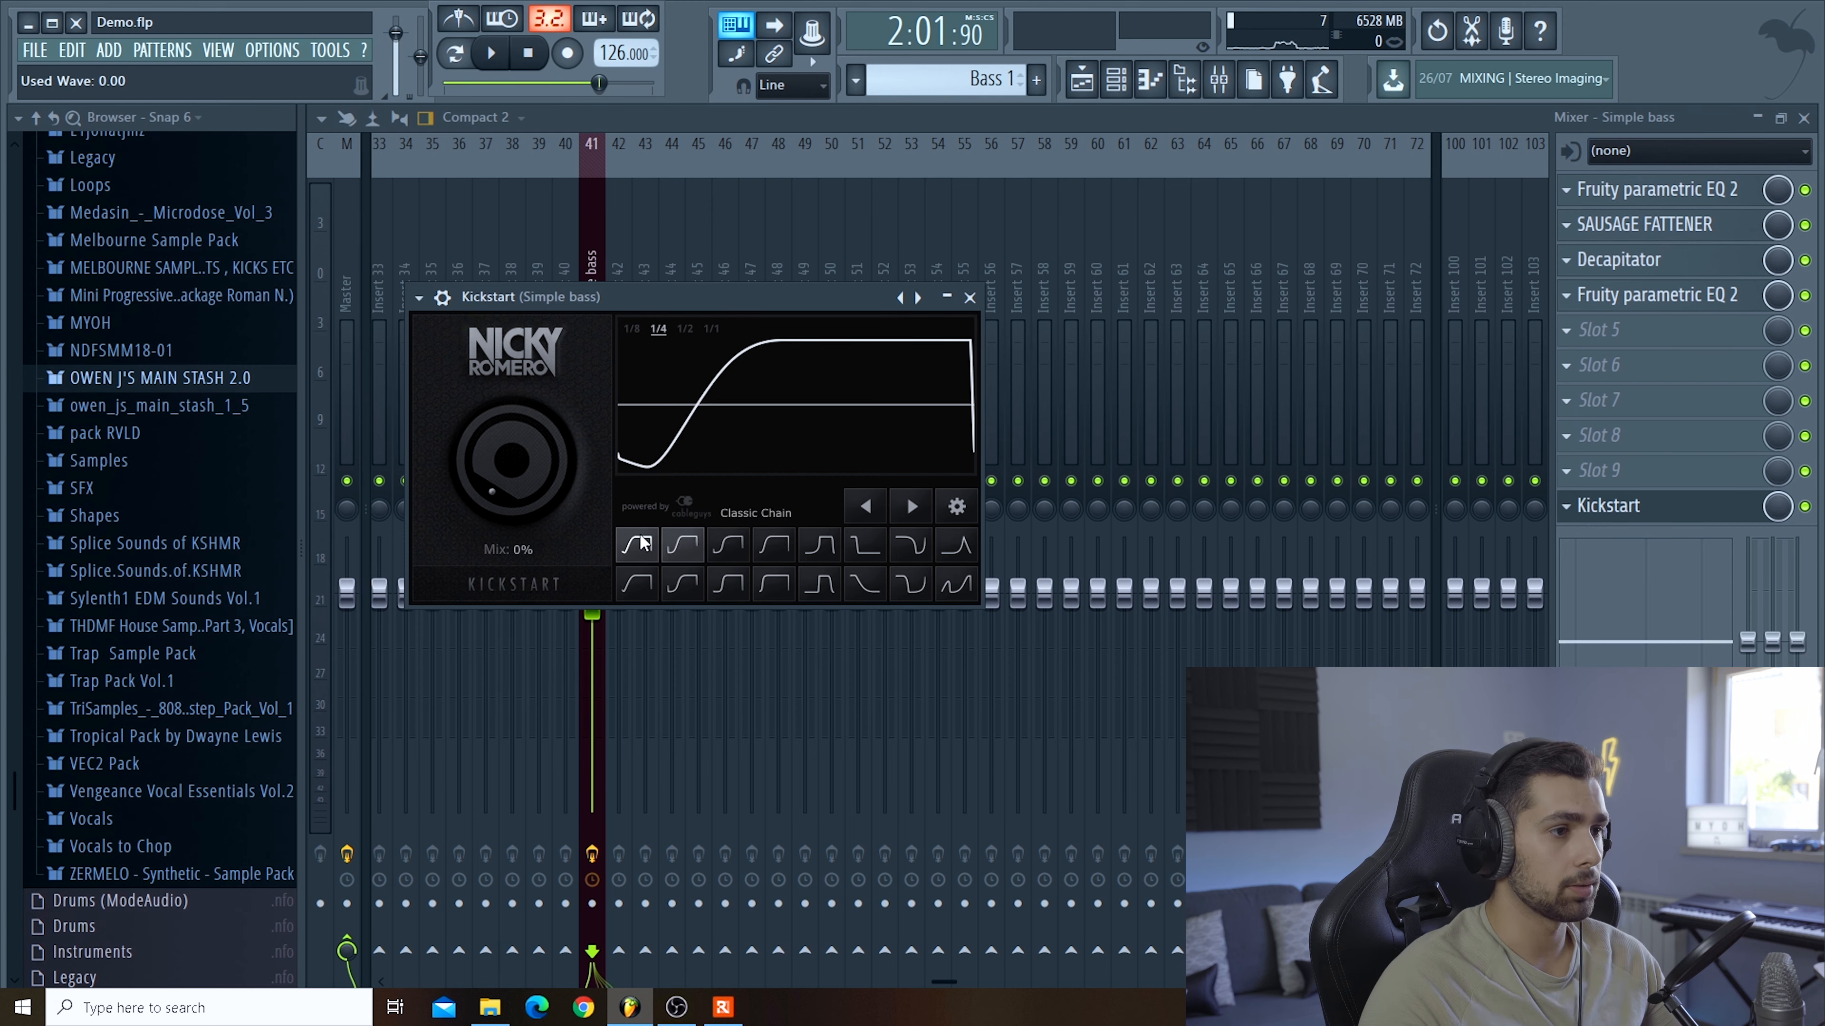
mouse_move(519, 501)
mouse_down()
mouse_move(519, 446)
mouse_move(519, 501)
mouse_up()
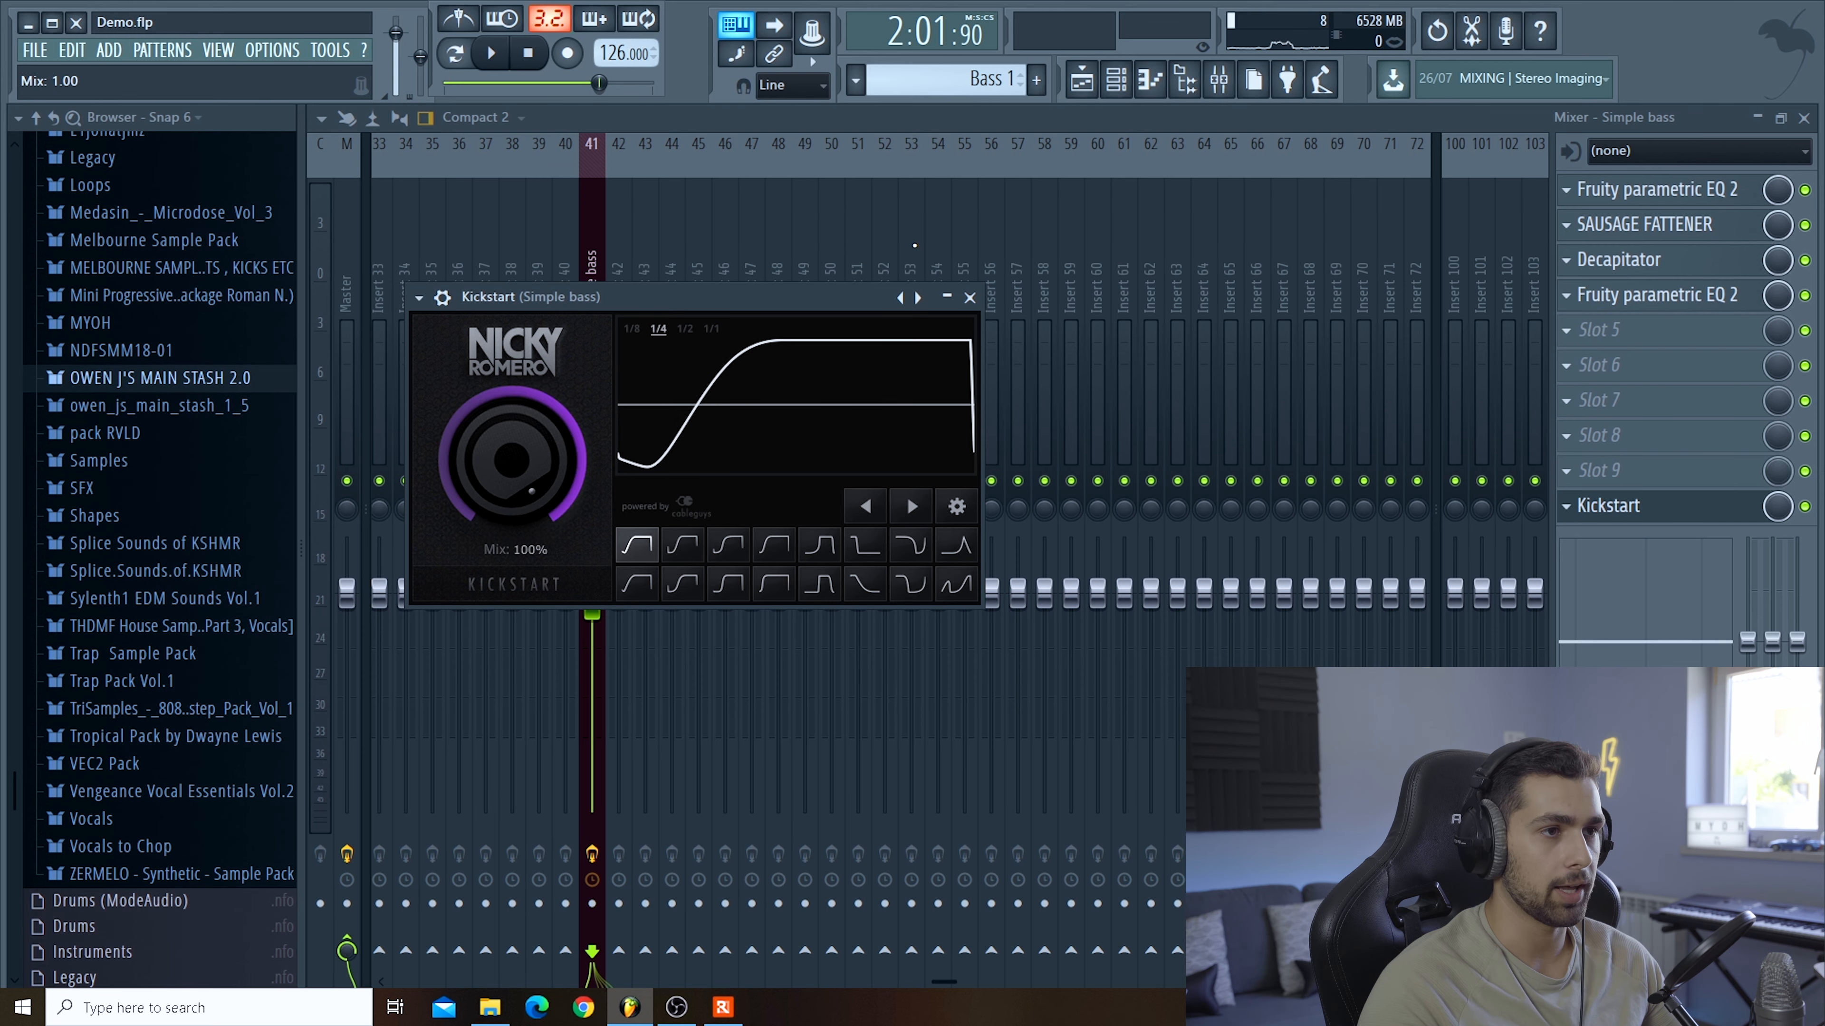
click(970, 297)
Disable the Kickstart slot on the Simple bass track and play the arrangement to audition the unducked bass
click(1805, 507)
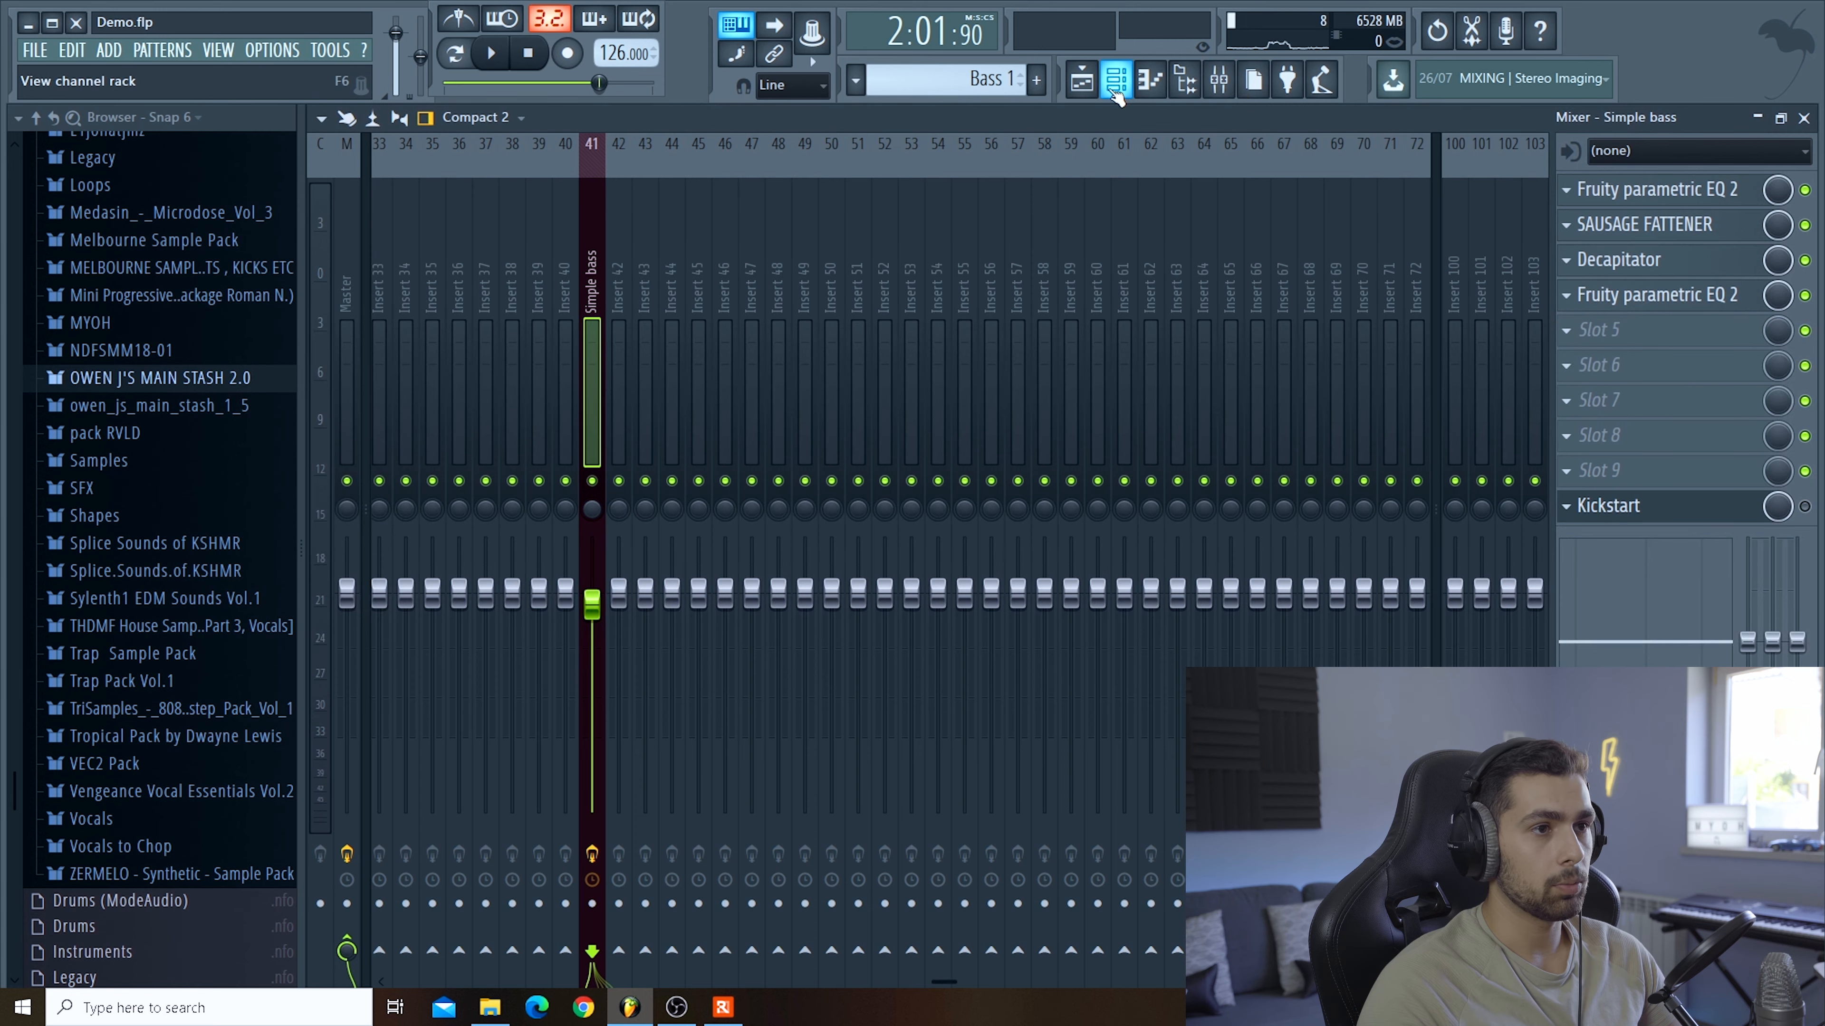
click(1099, 82)
key(space)
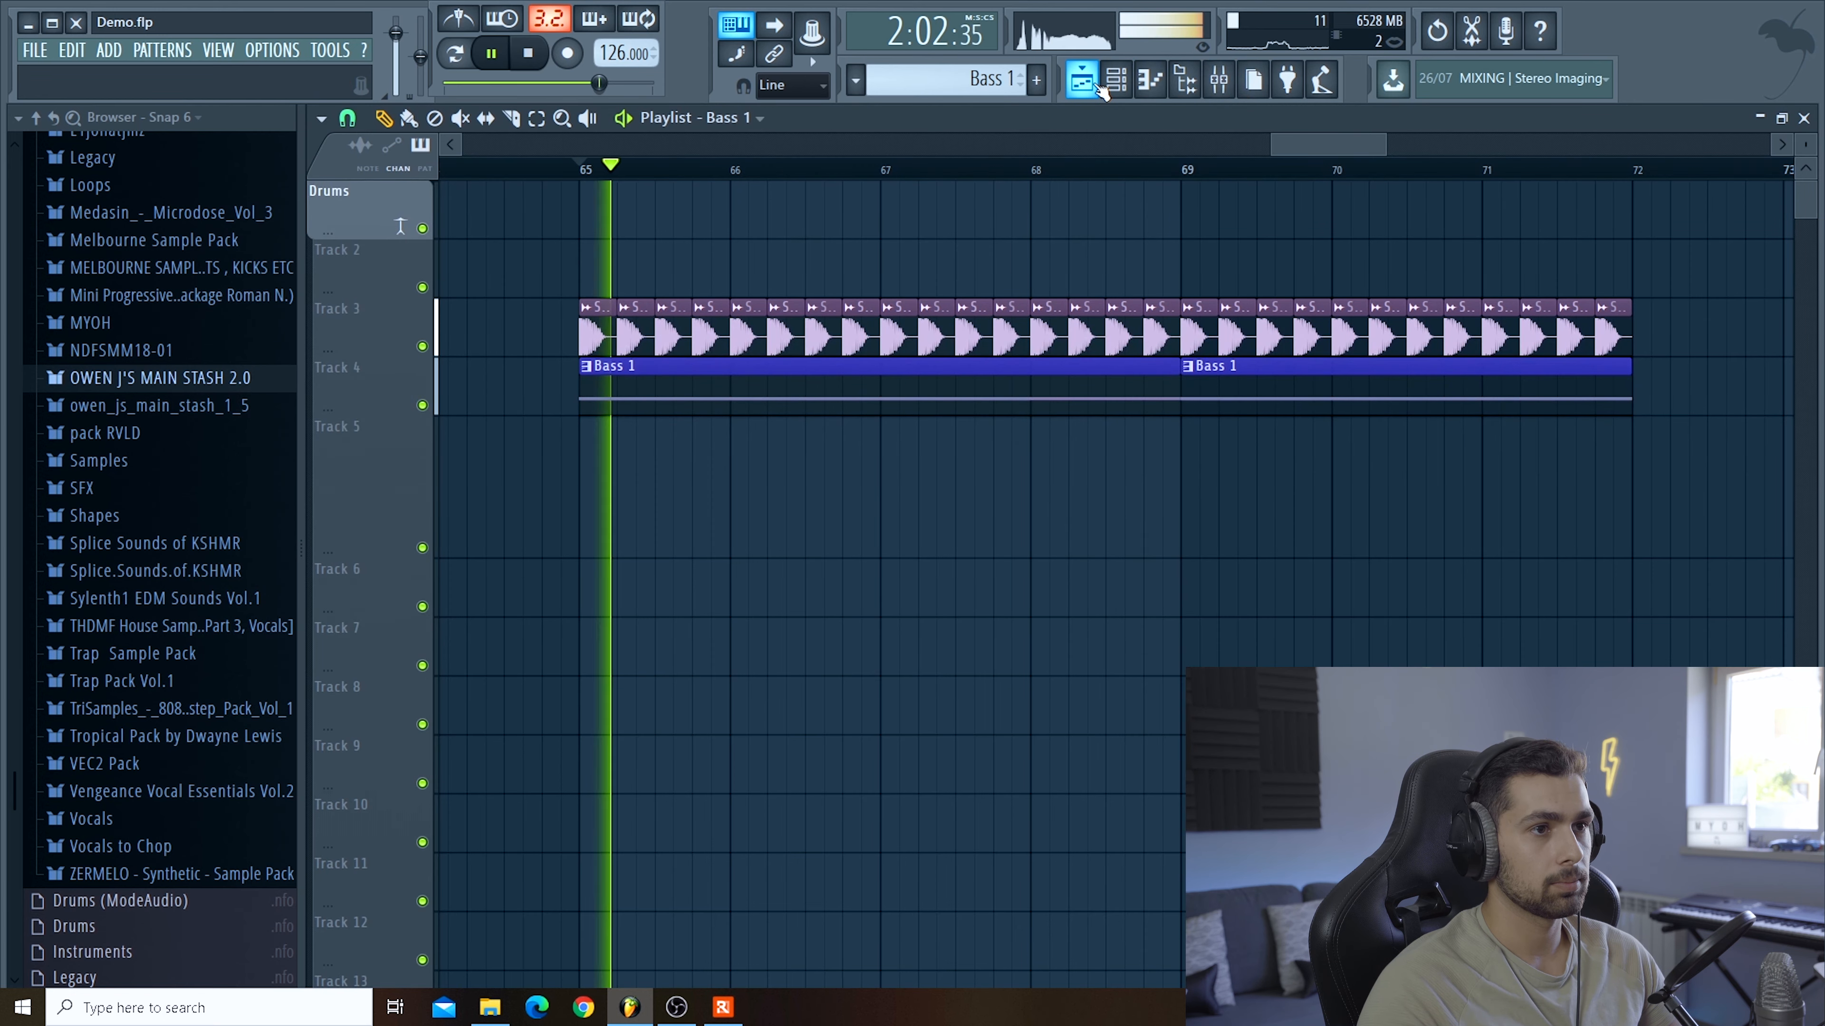
Load Fruity Limiter into effect slot 10 of the Simple bass mixer track, finding it with the search "limiter"
click(1231, 84)
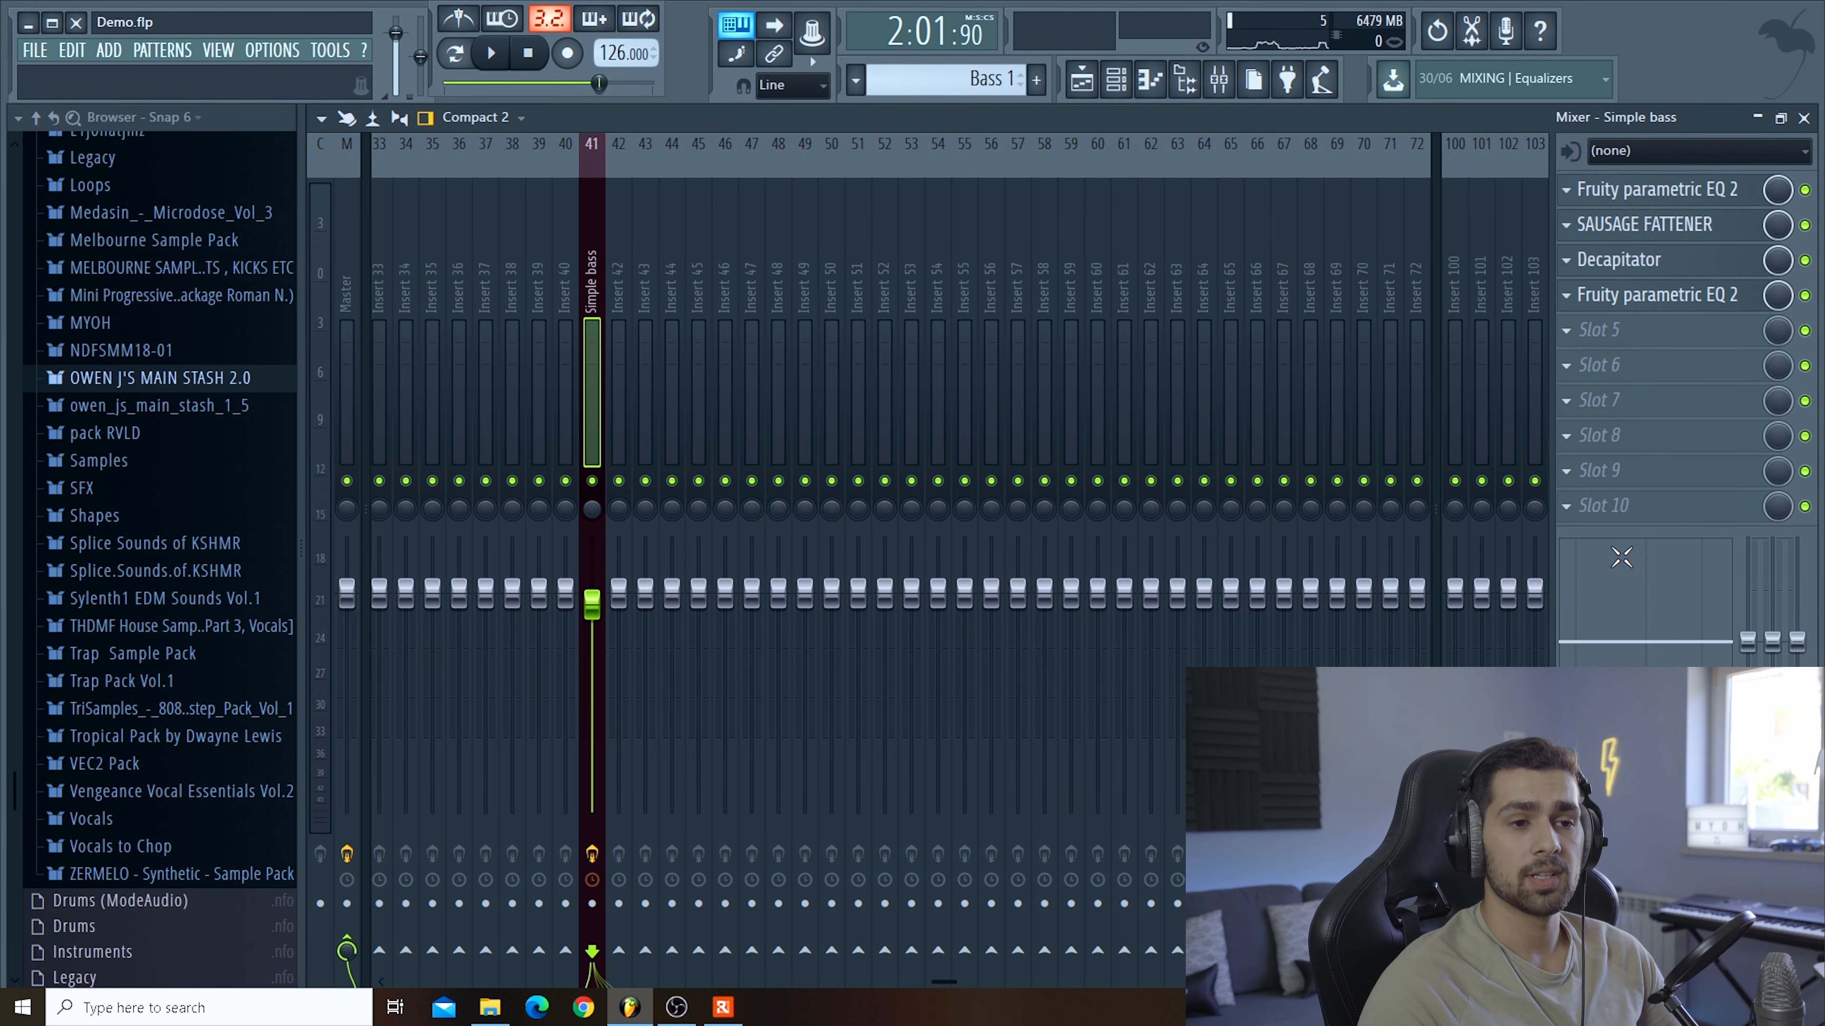
click(1567, 507)
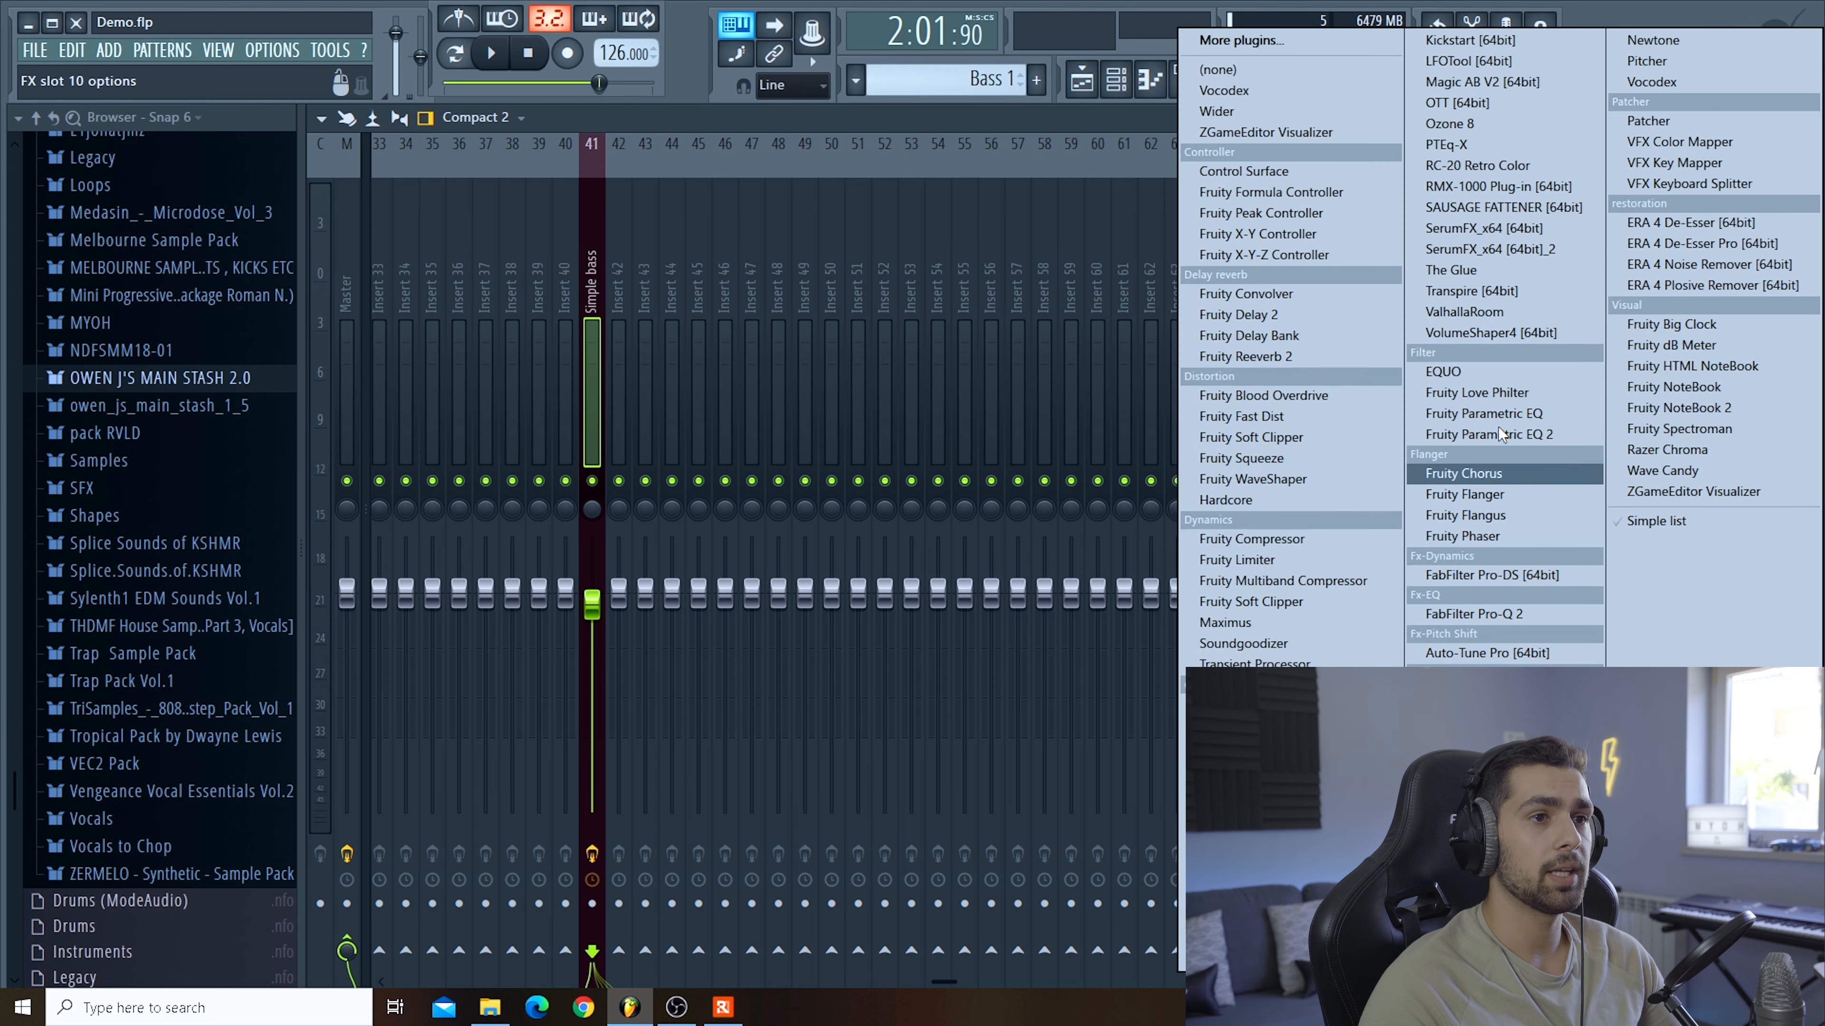
click(1264, 36)
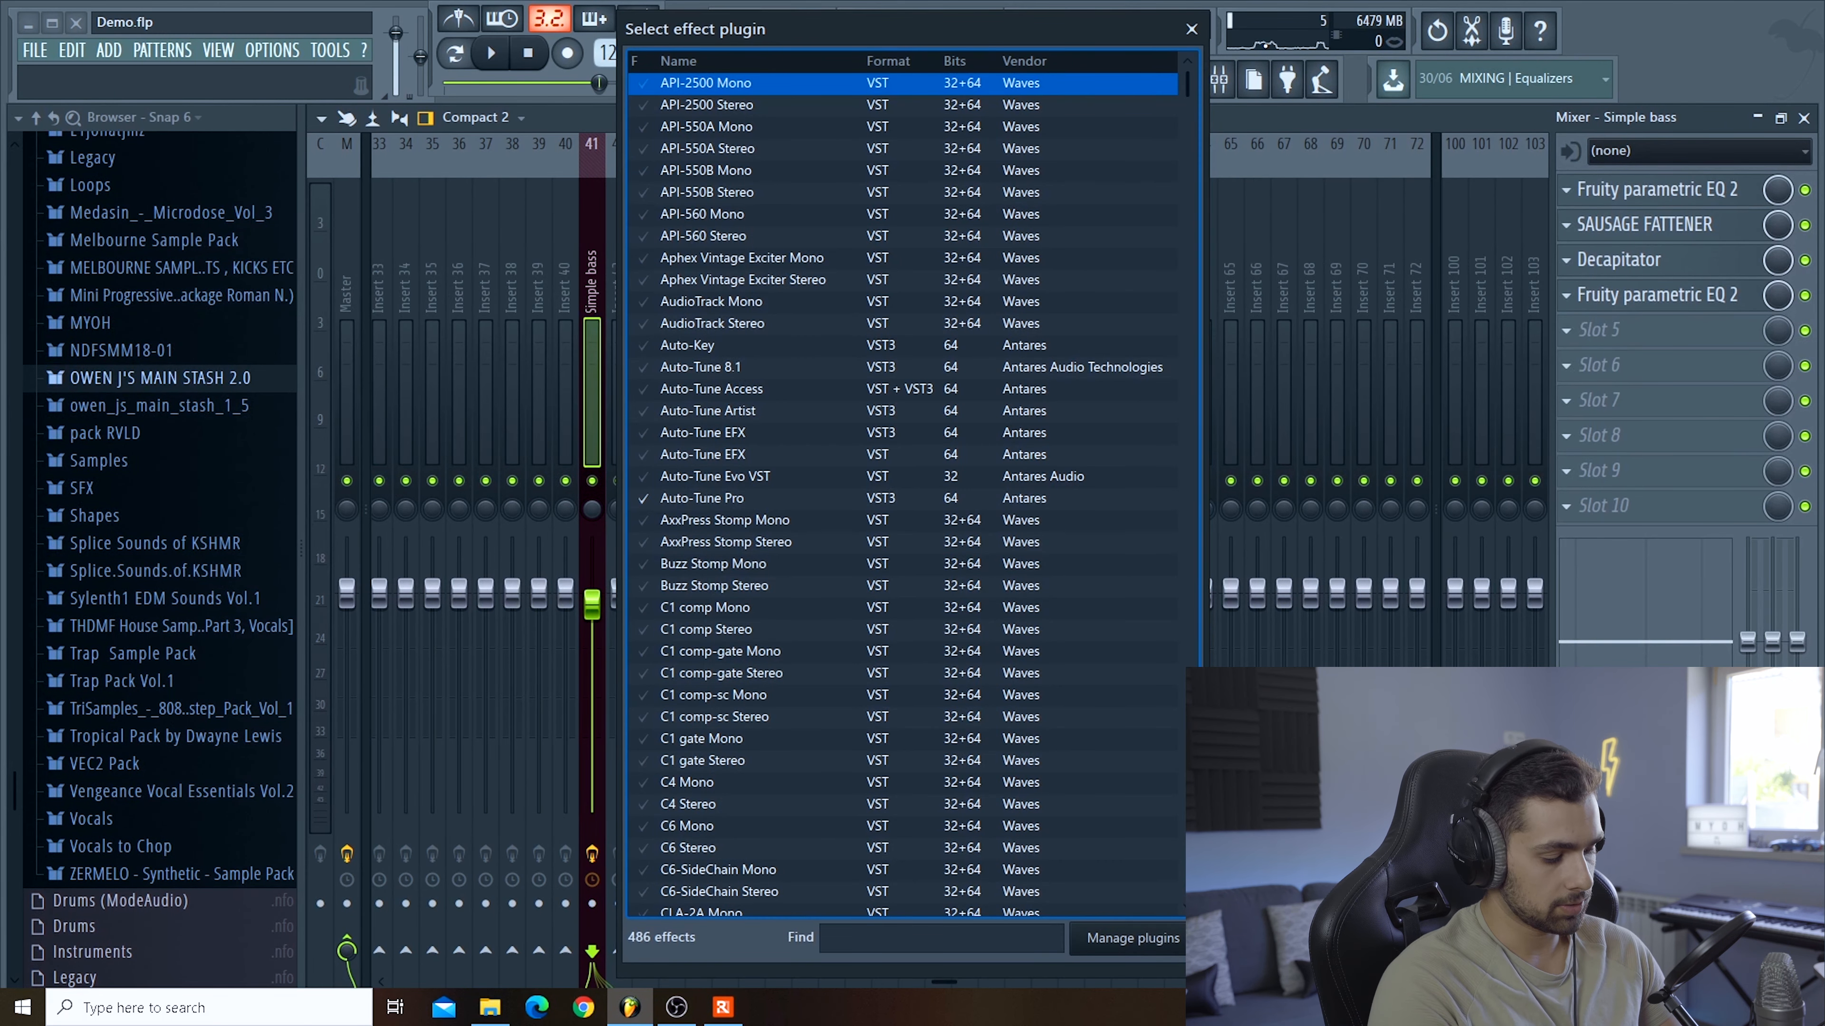
text(limiter)
key(Return)
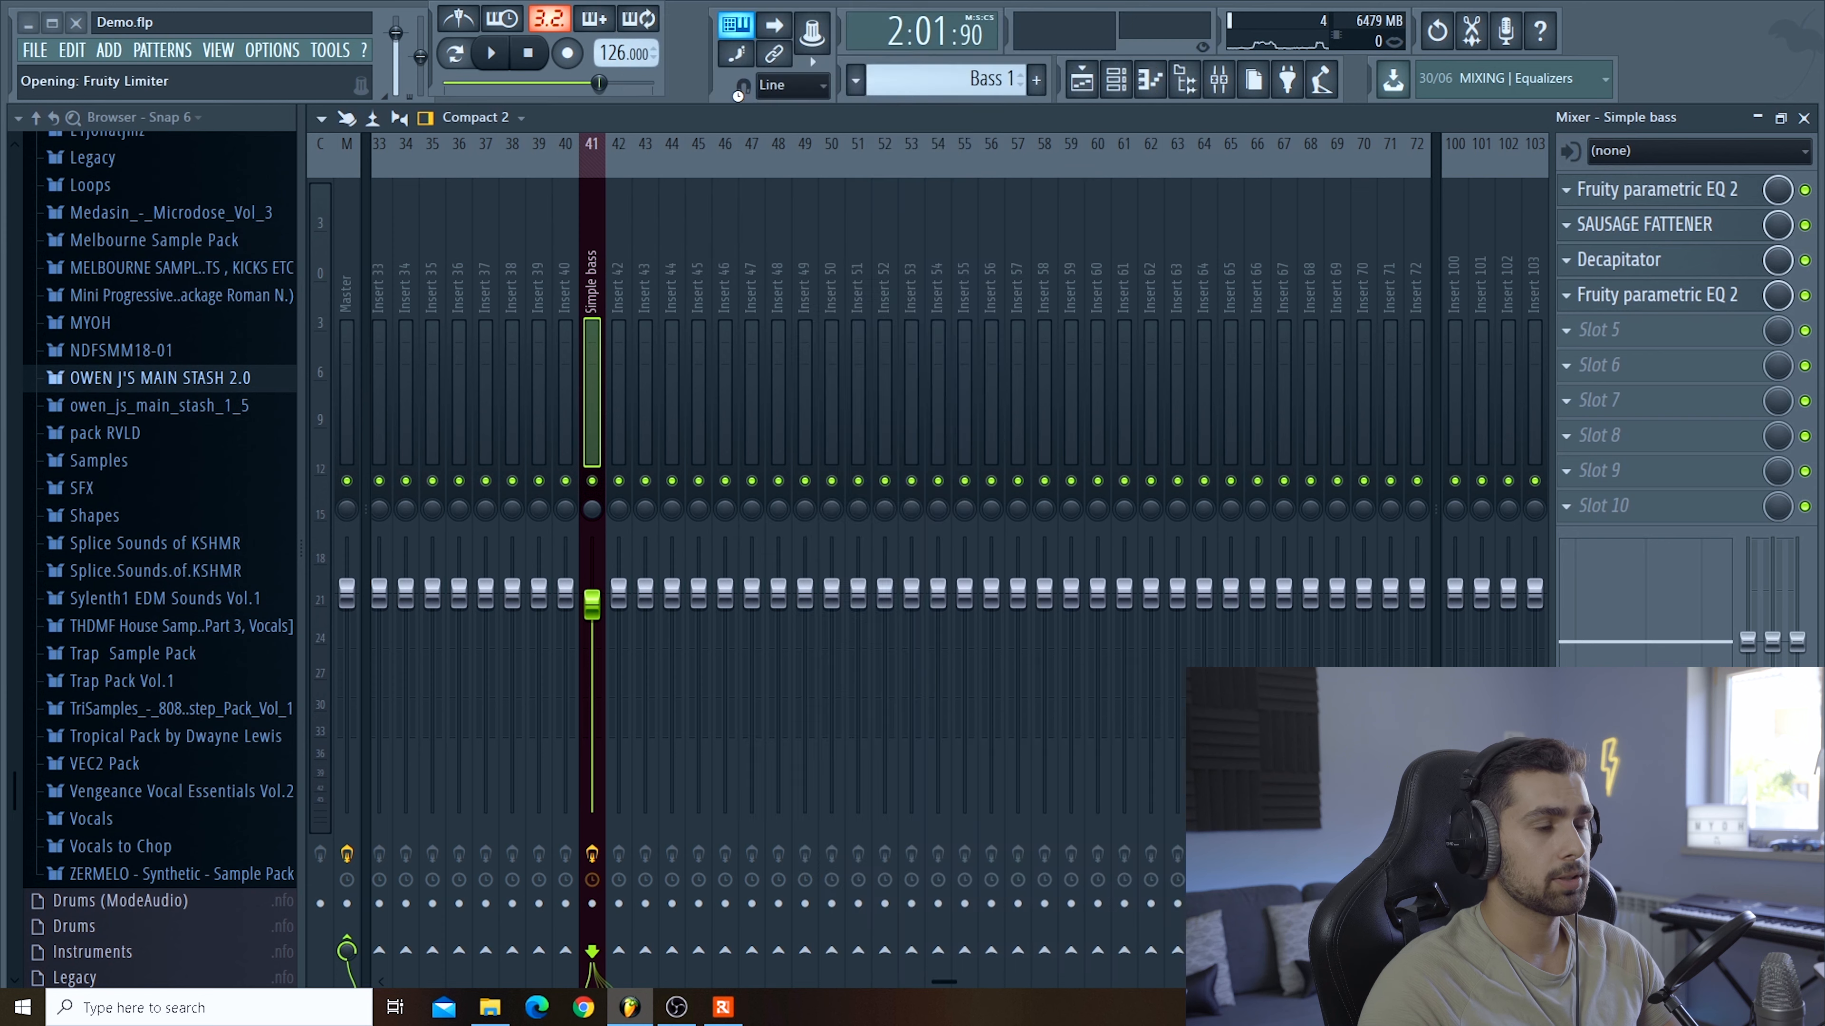
drag(860, 296, 1157, 245)
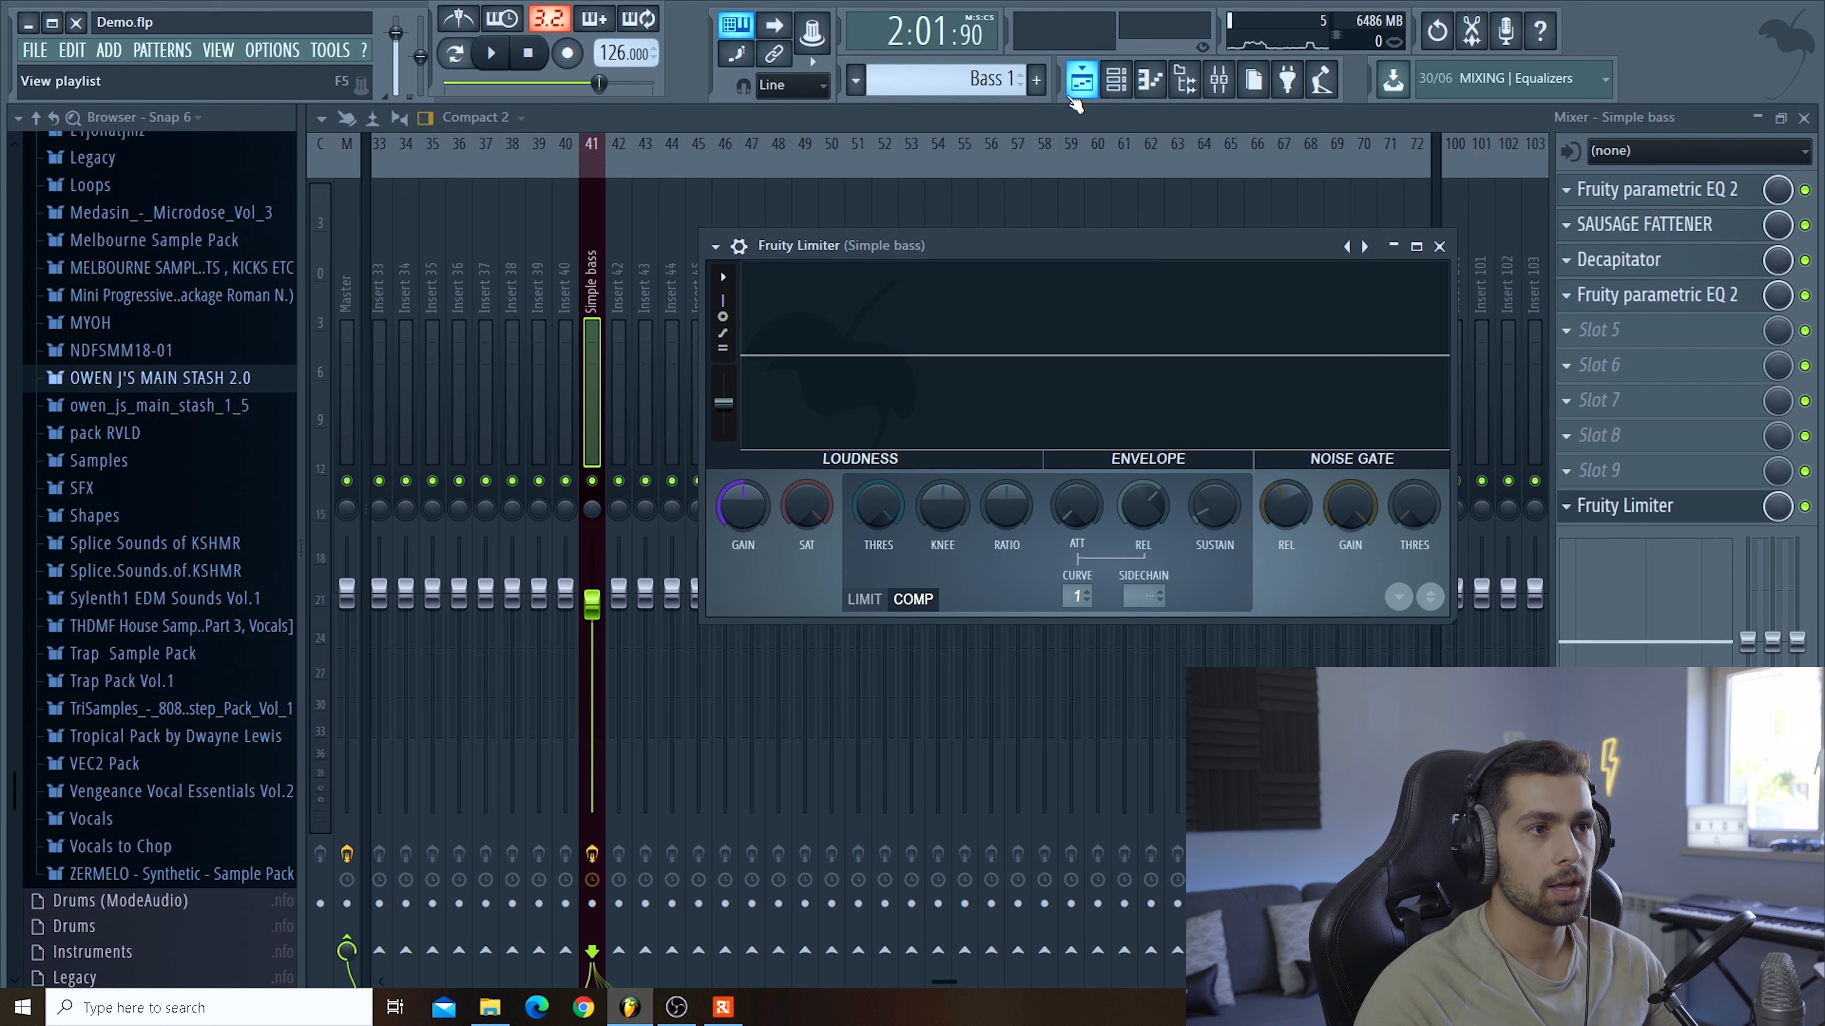
Delete several kick clips on Track 3 between bars 65 and 68 to create an irregular kick pattern
click(1081, 79)
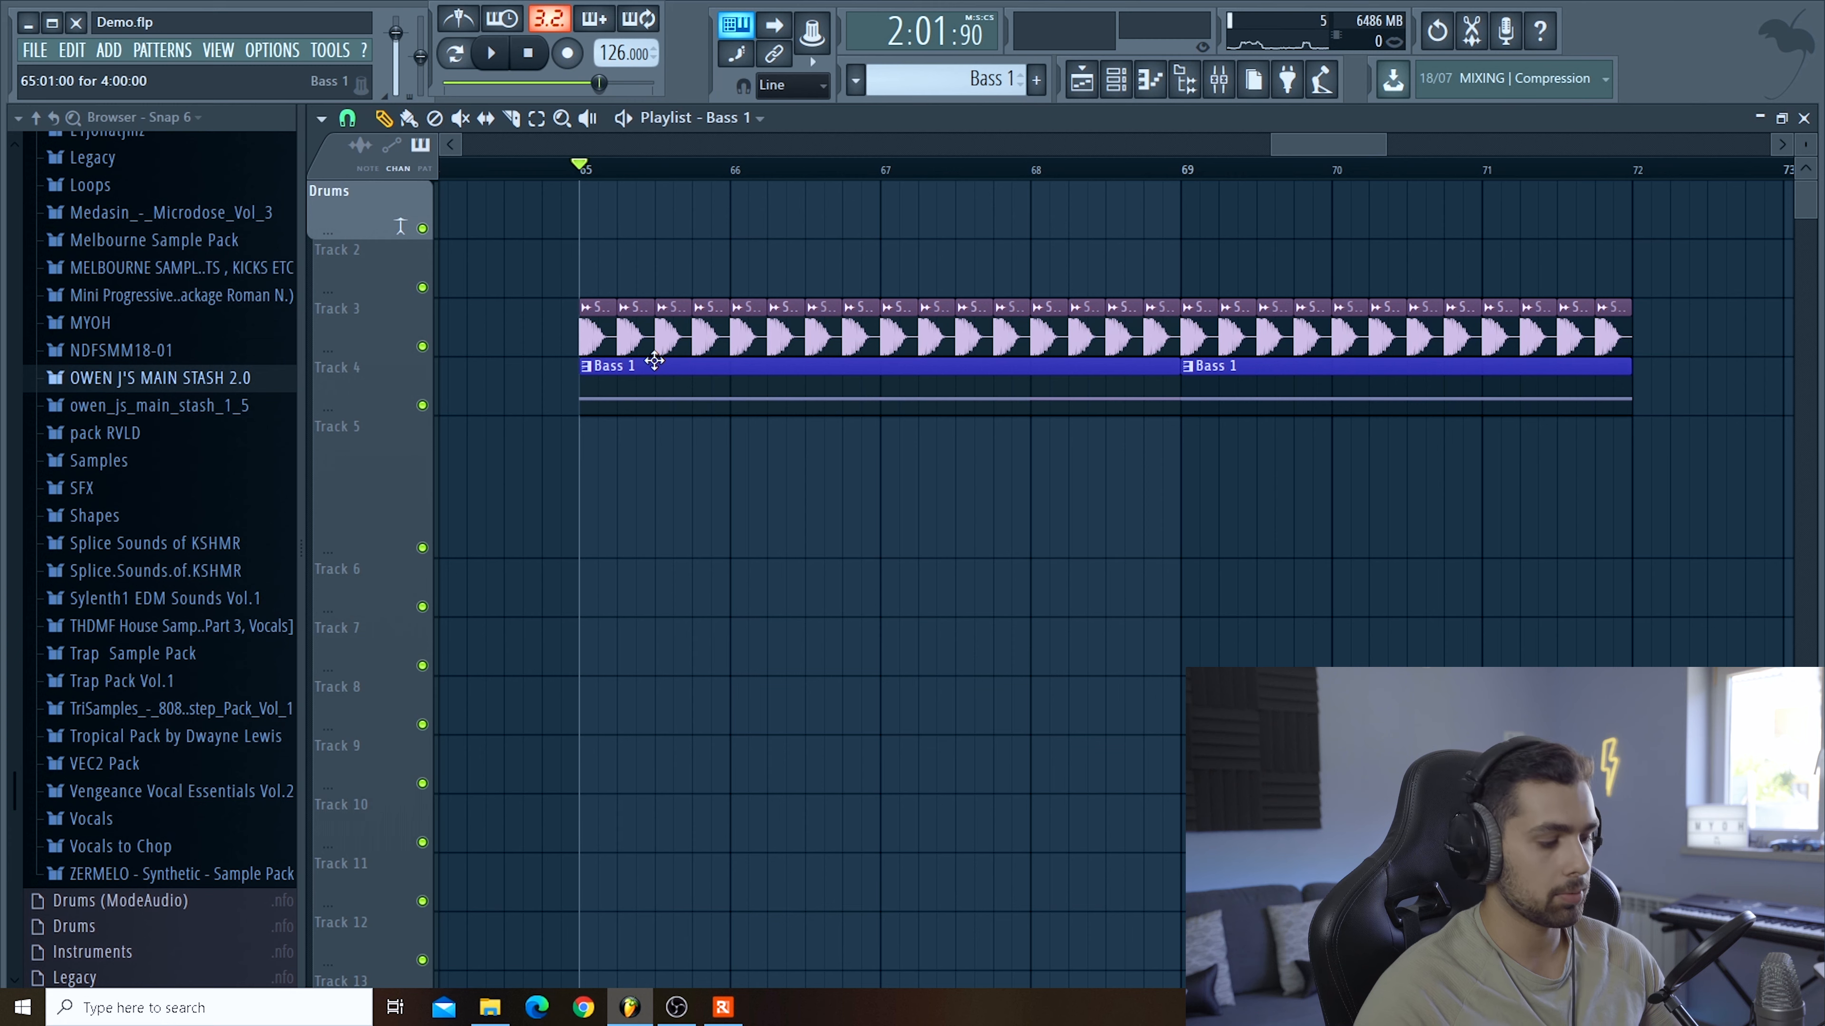
scroll(648, 363, down, 1)
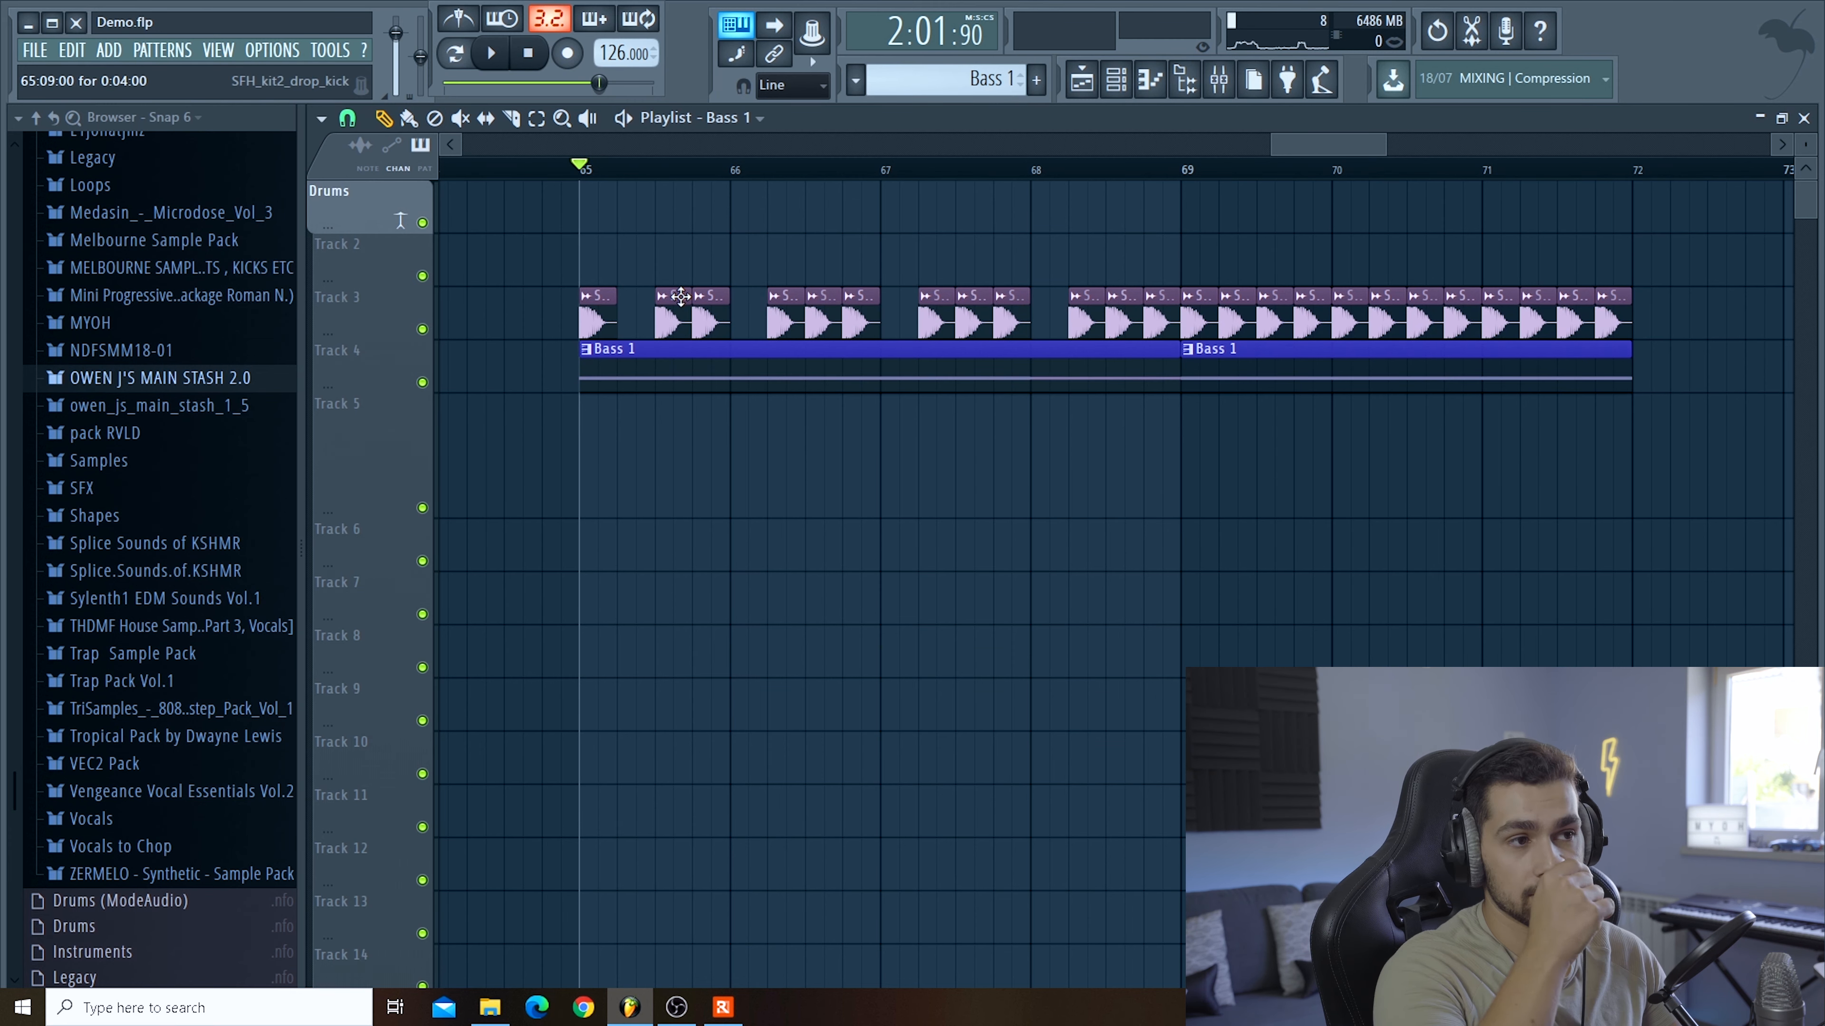
right_click(679, 296)
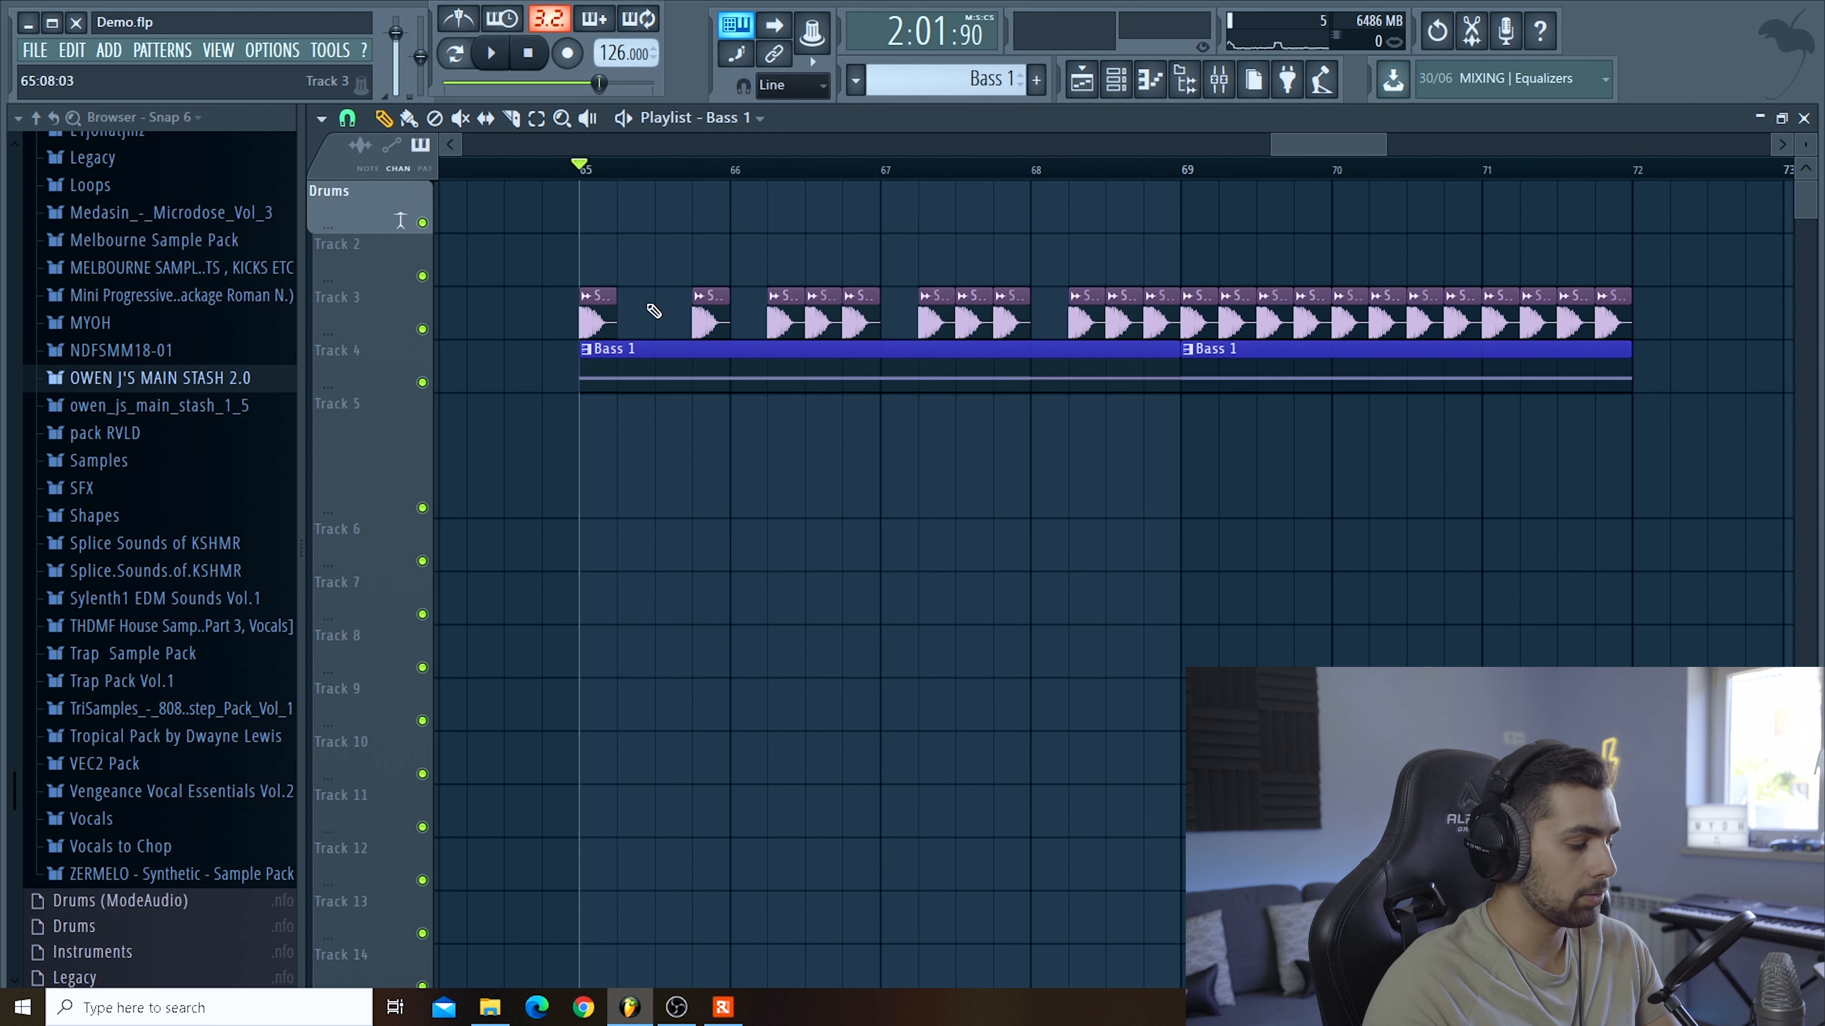
Mark the gap between the first two kicks in bar 65 as a time selection, then clear it
click(661, 360)
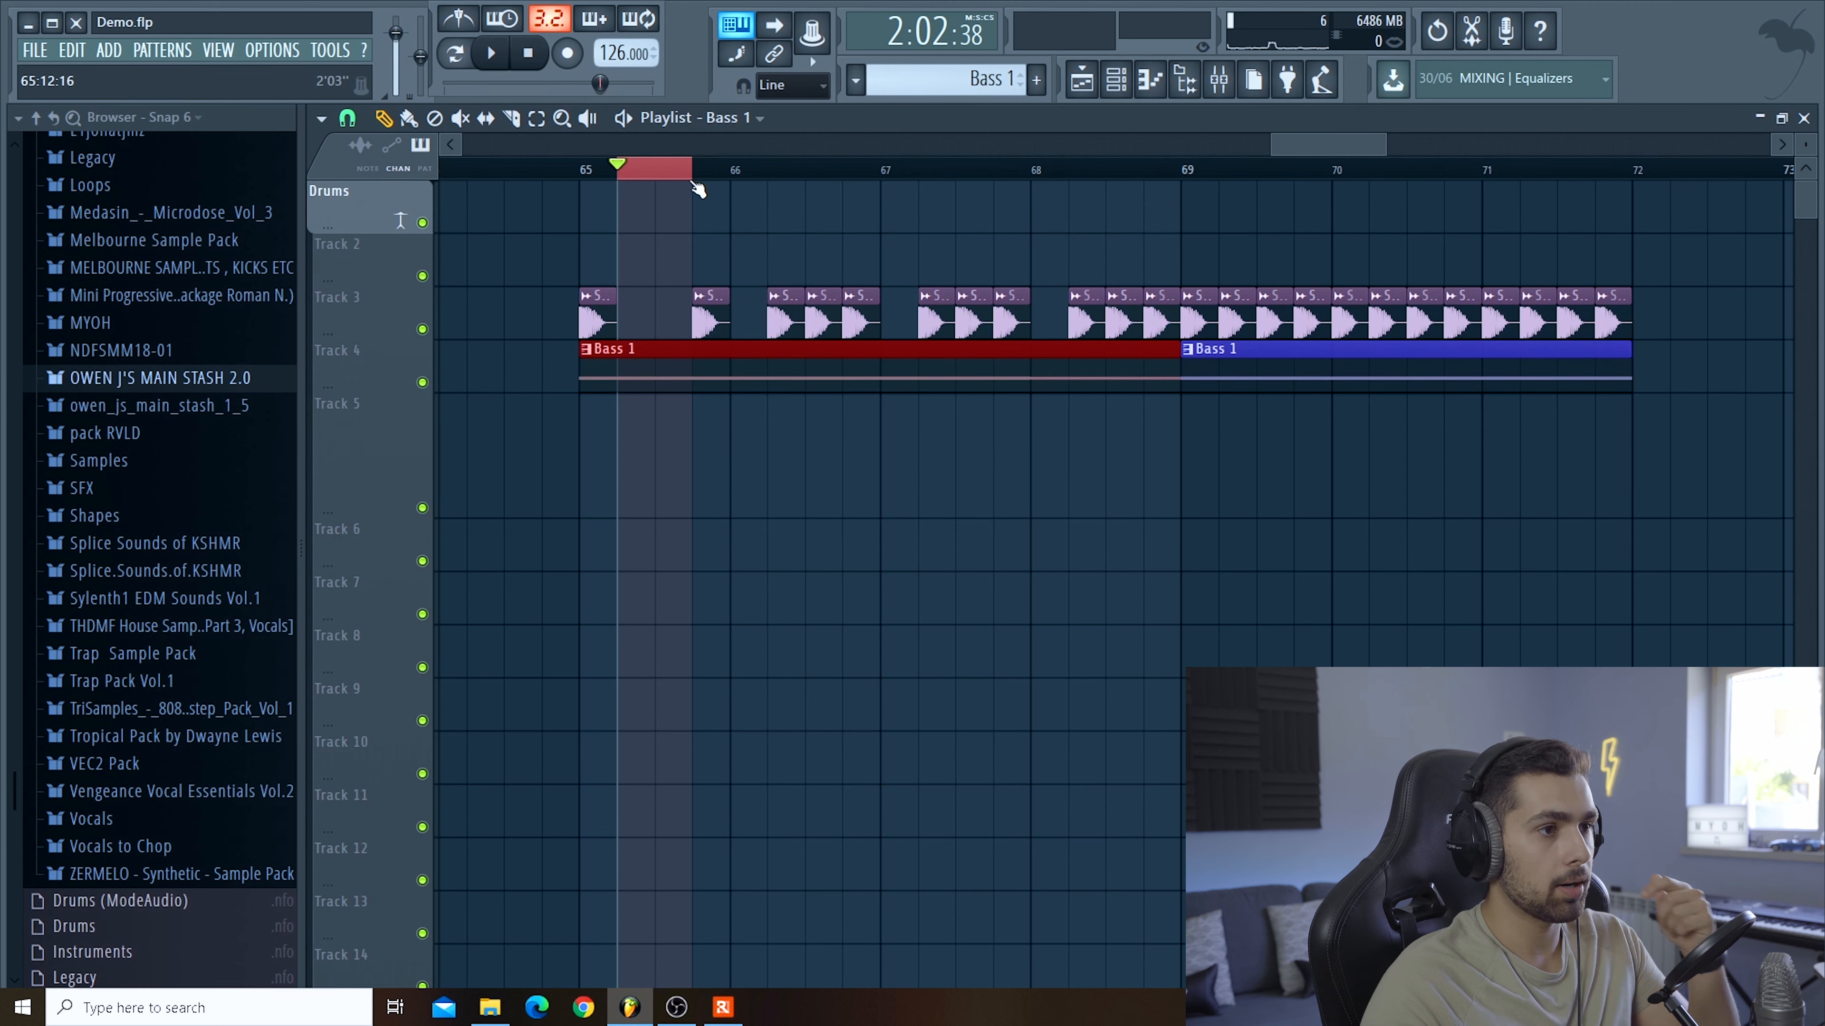
ctrl+click(702, 173)
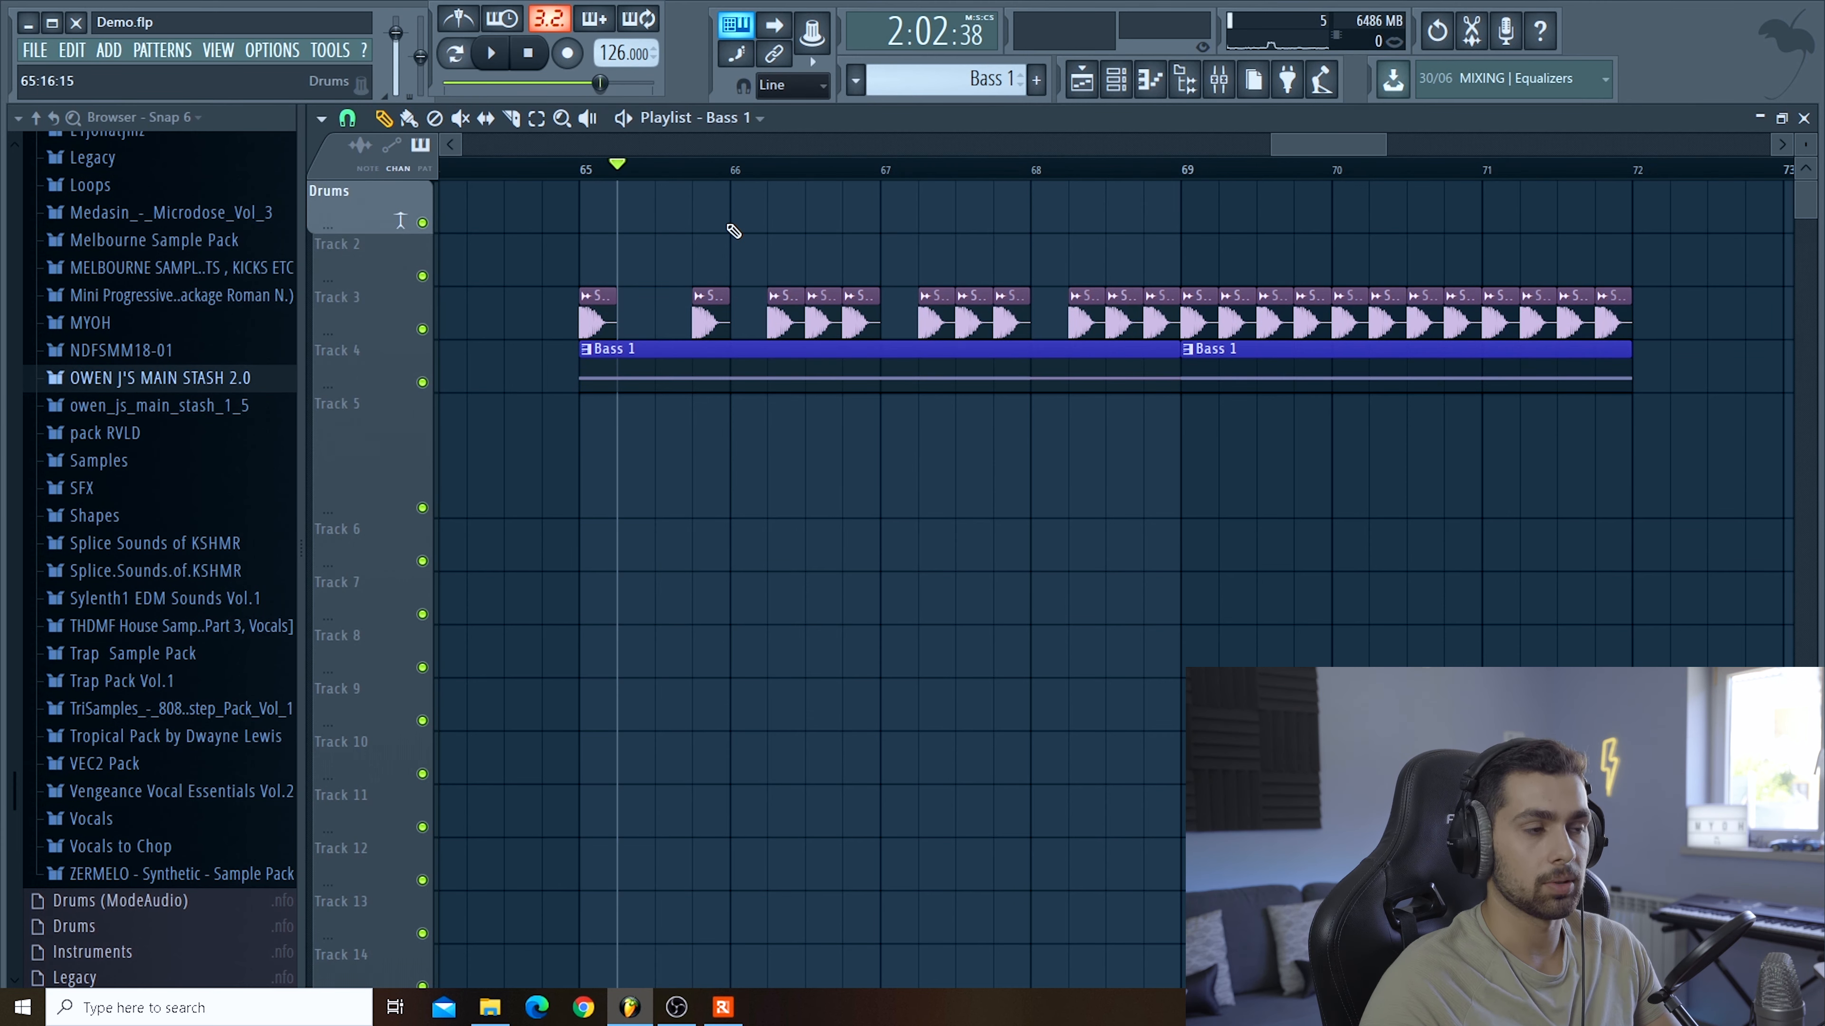
key(ctrl+z)
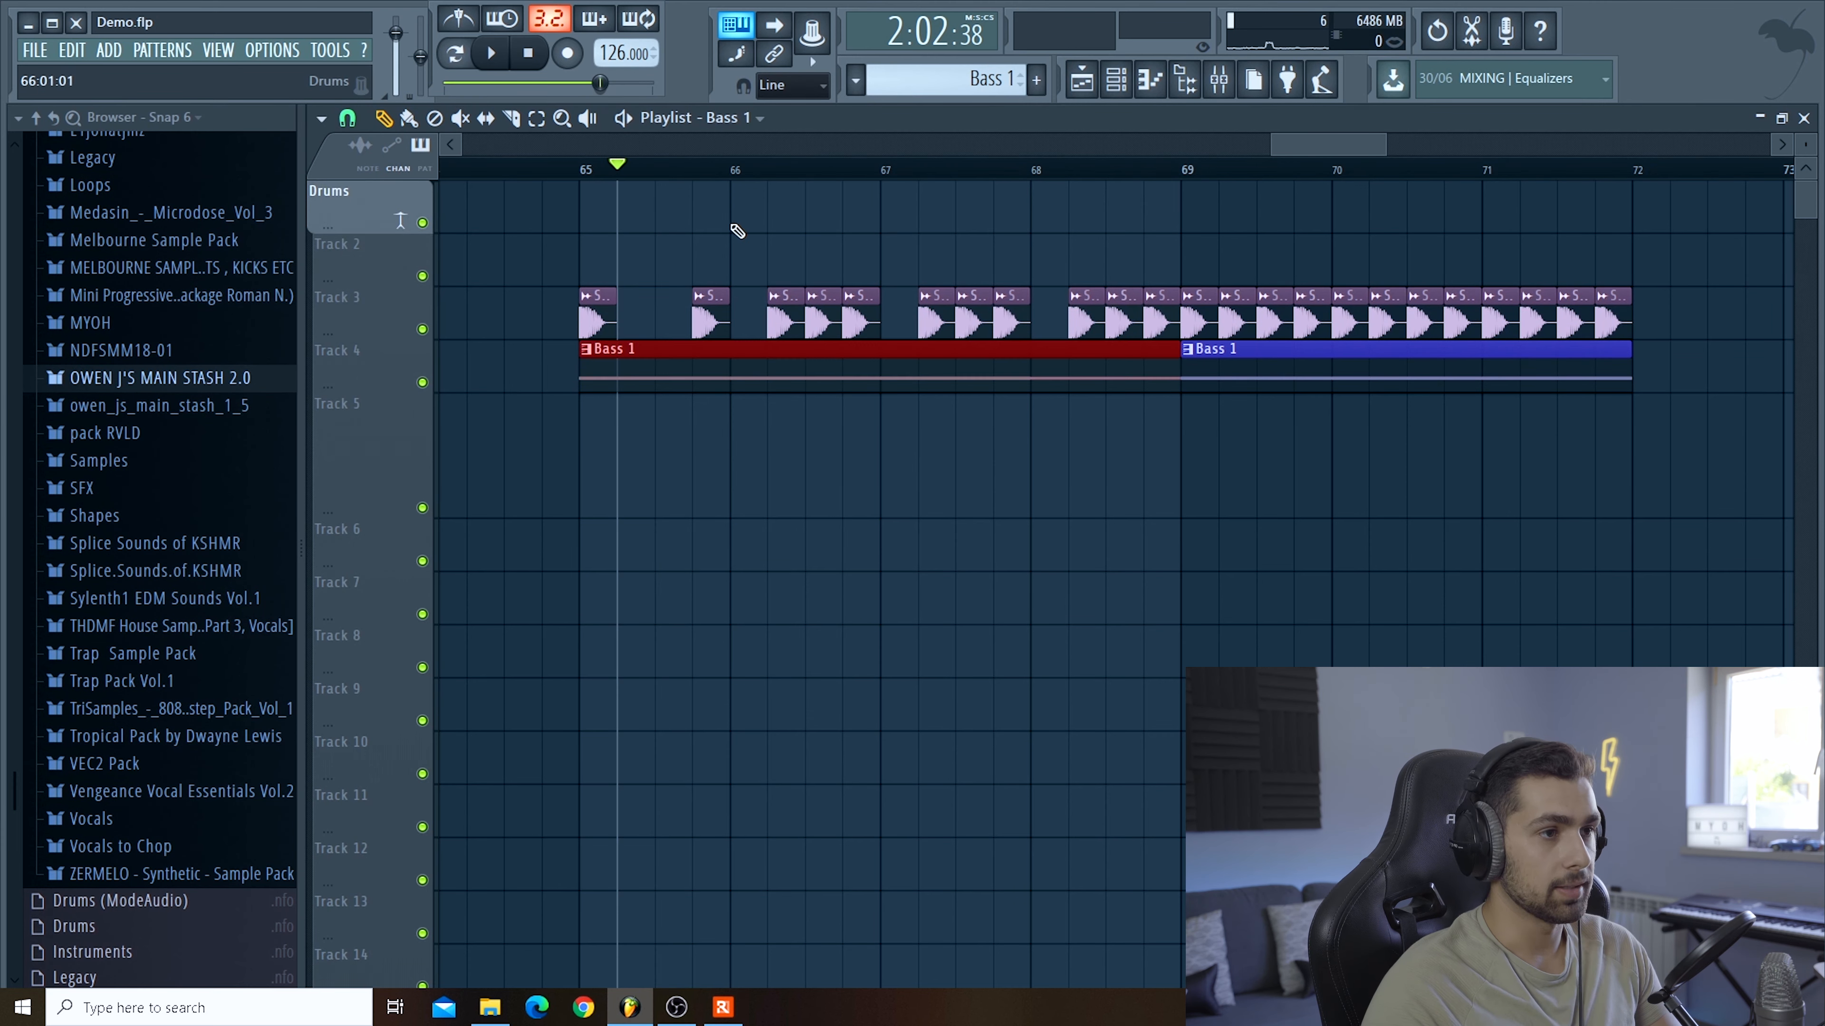
Open the SFH_kit2_drop_kick channel from the playlist and route it to free mixer track 32
click(1219, 79)
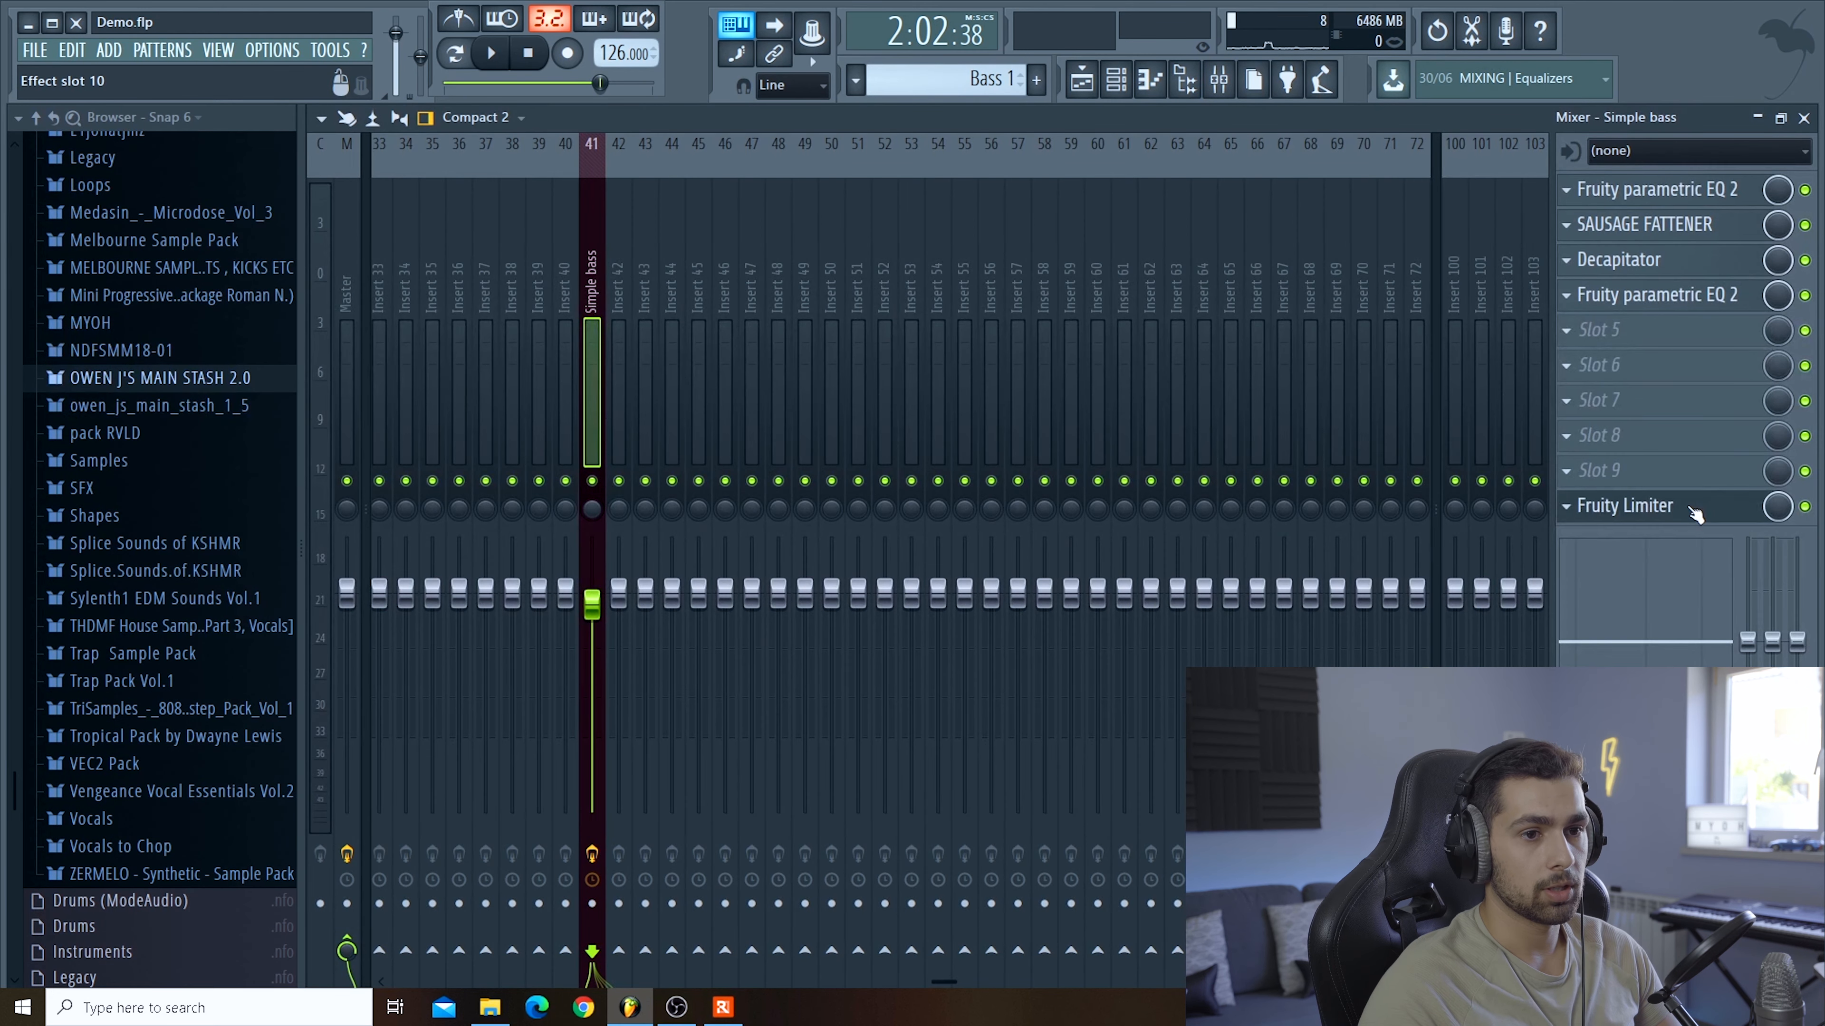
click(1652, 506)
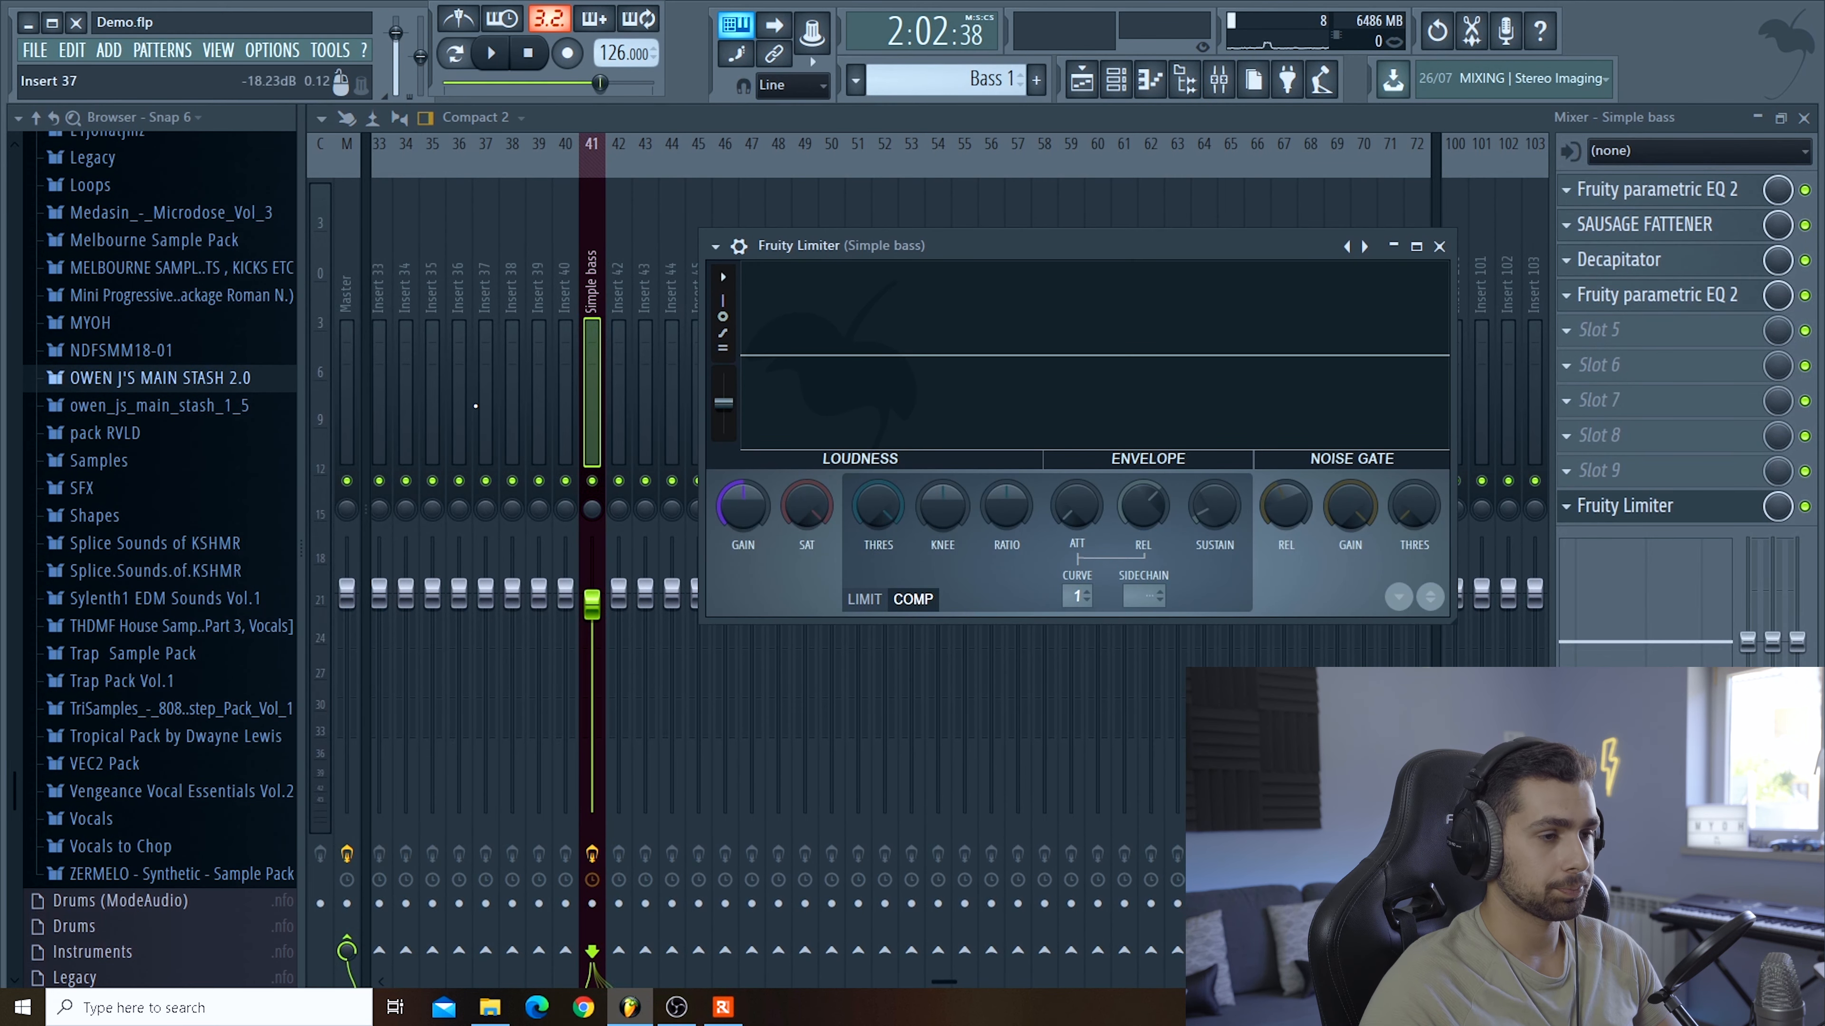
click(1081, 78)
click(595, 295)
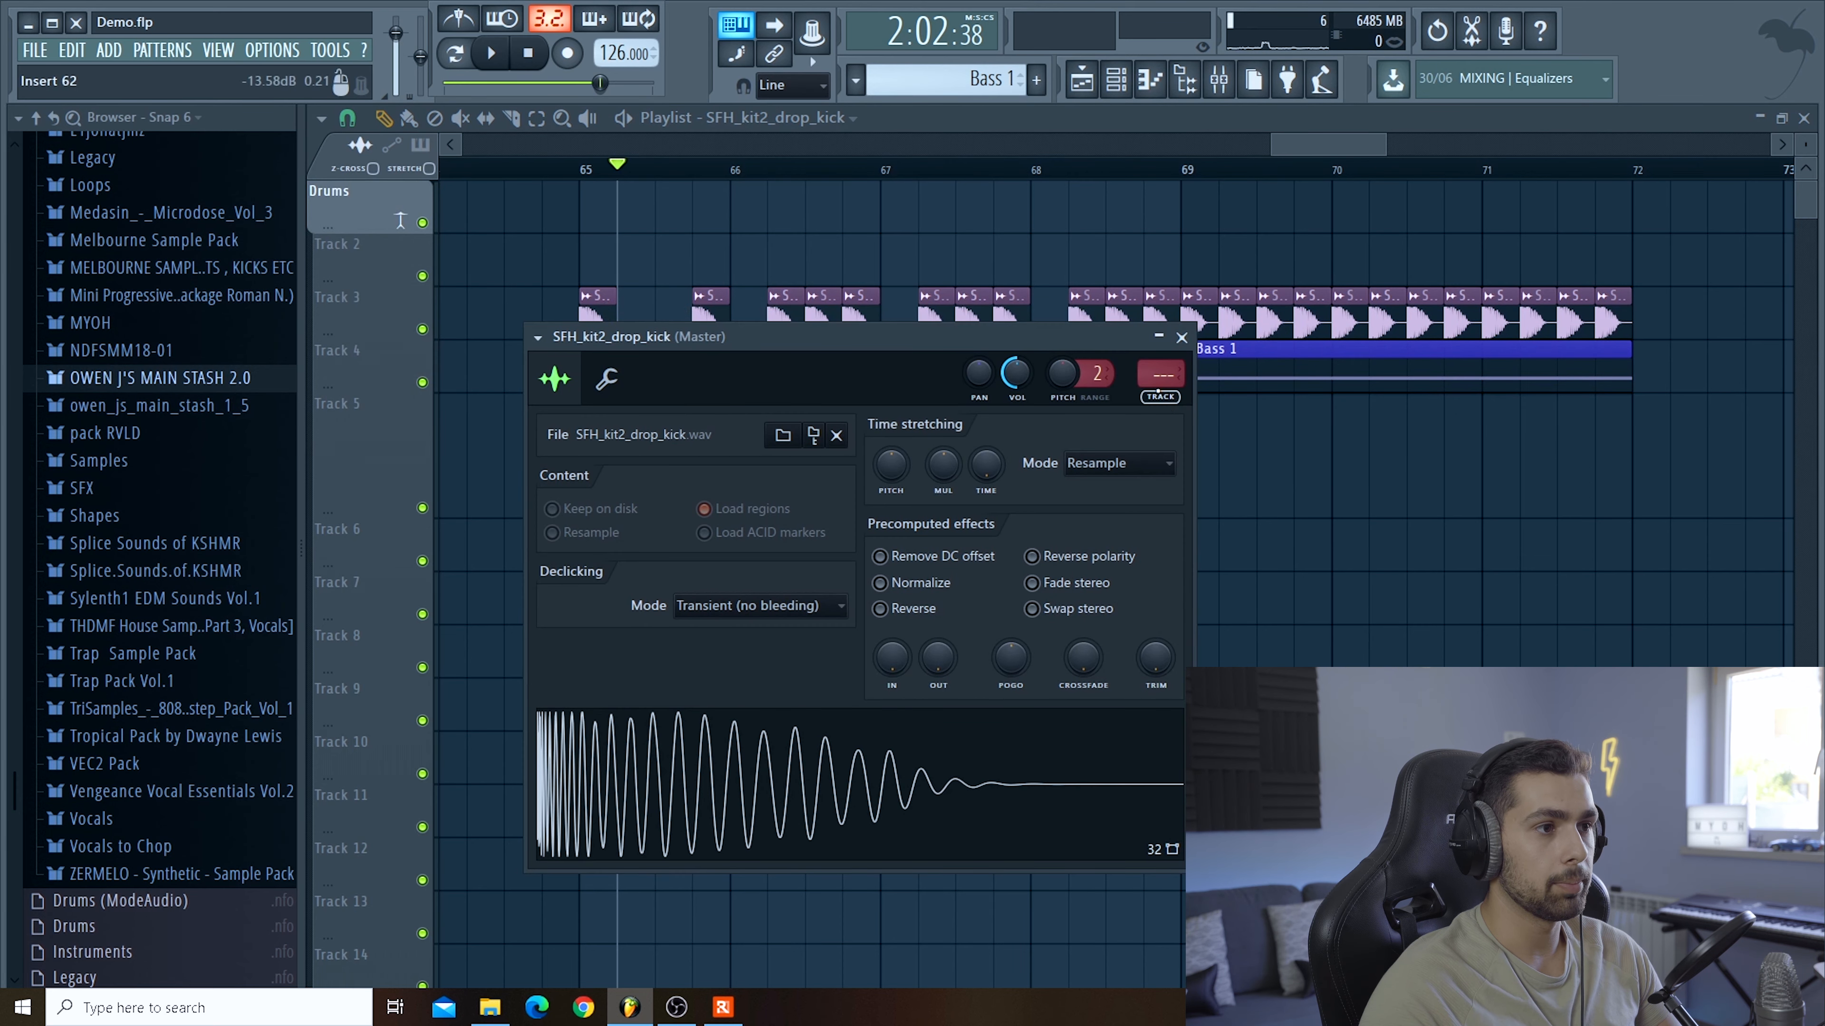
click(1160, 394)
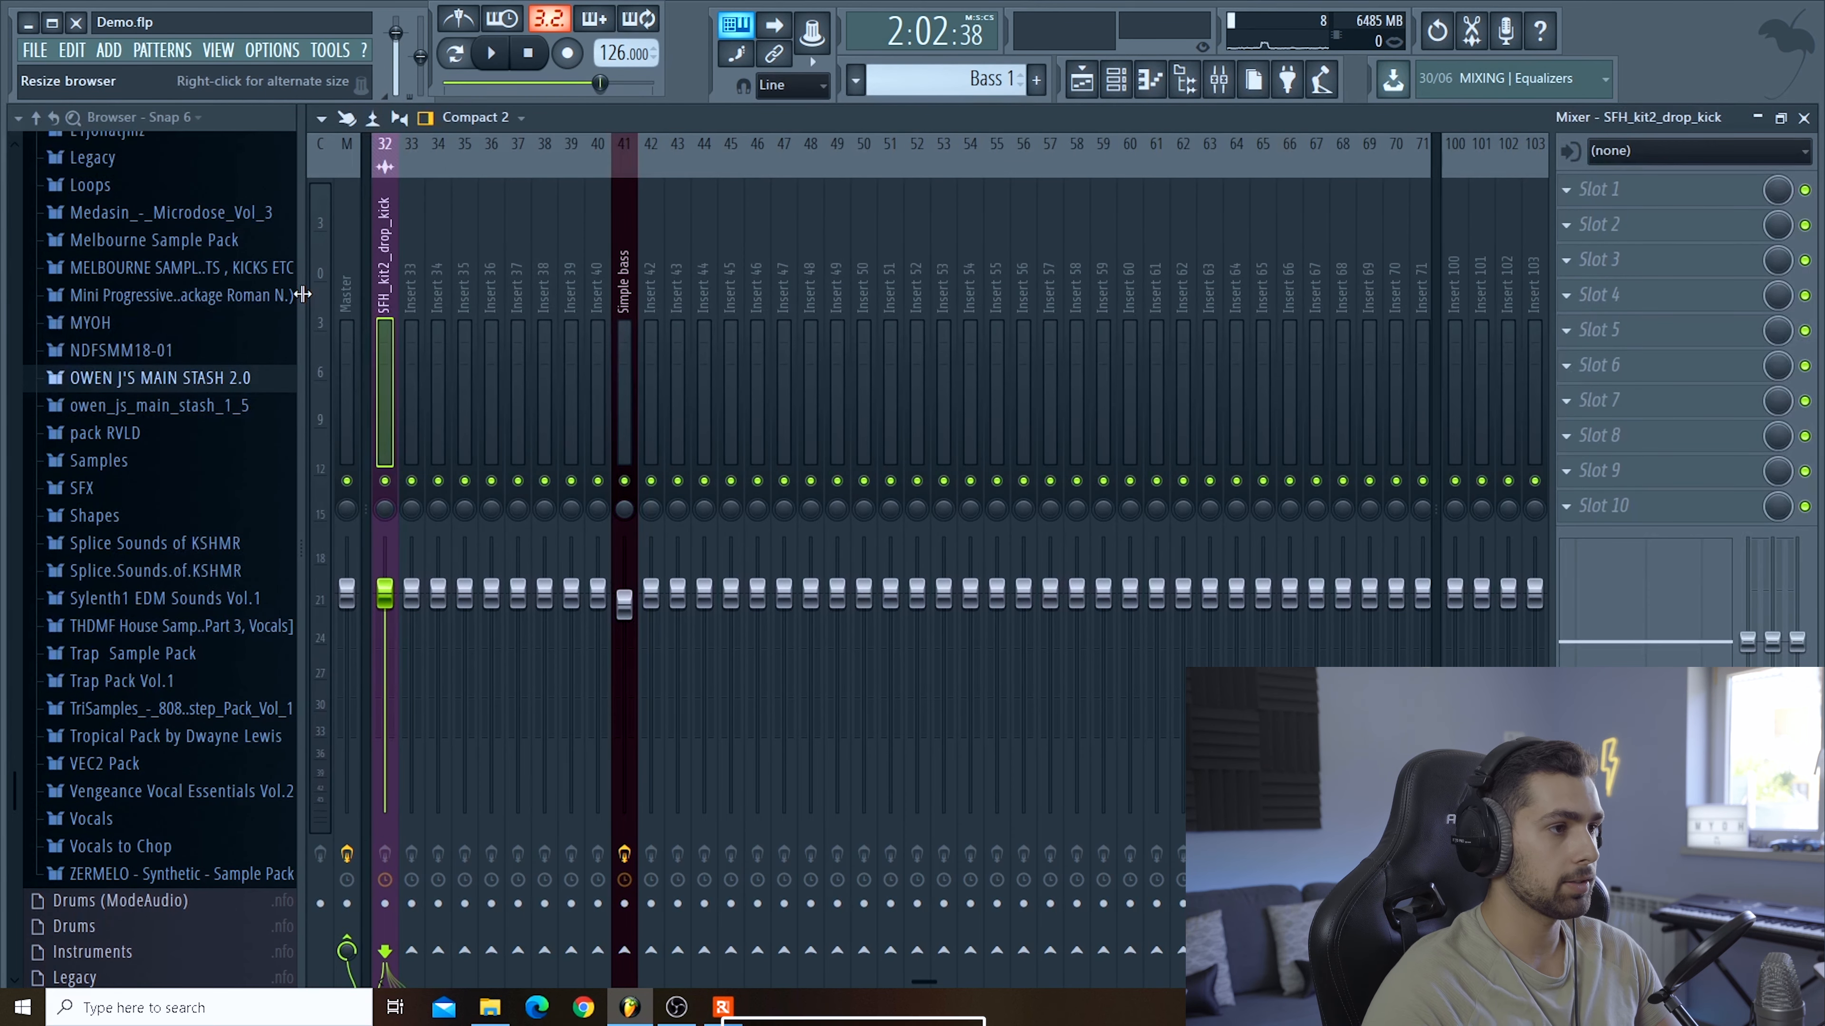
Move the kick's mixer track to insert 40, directly beside the Simple bass track
key(alt+Right)
key(alt+Right)
key(alt+Right)
key(alt+Right)
key(alt+Right)
key(alt+Right)
key(alt+Right)
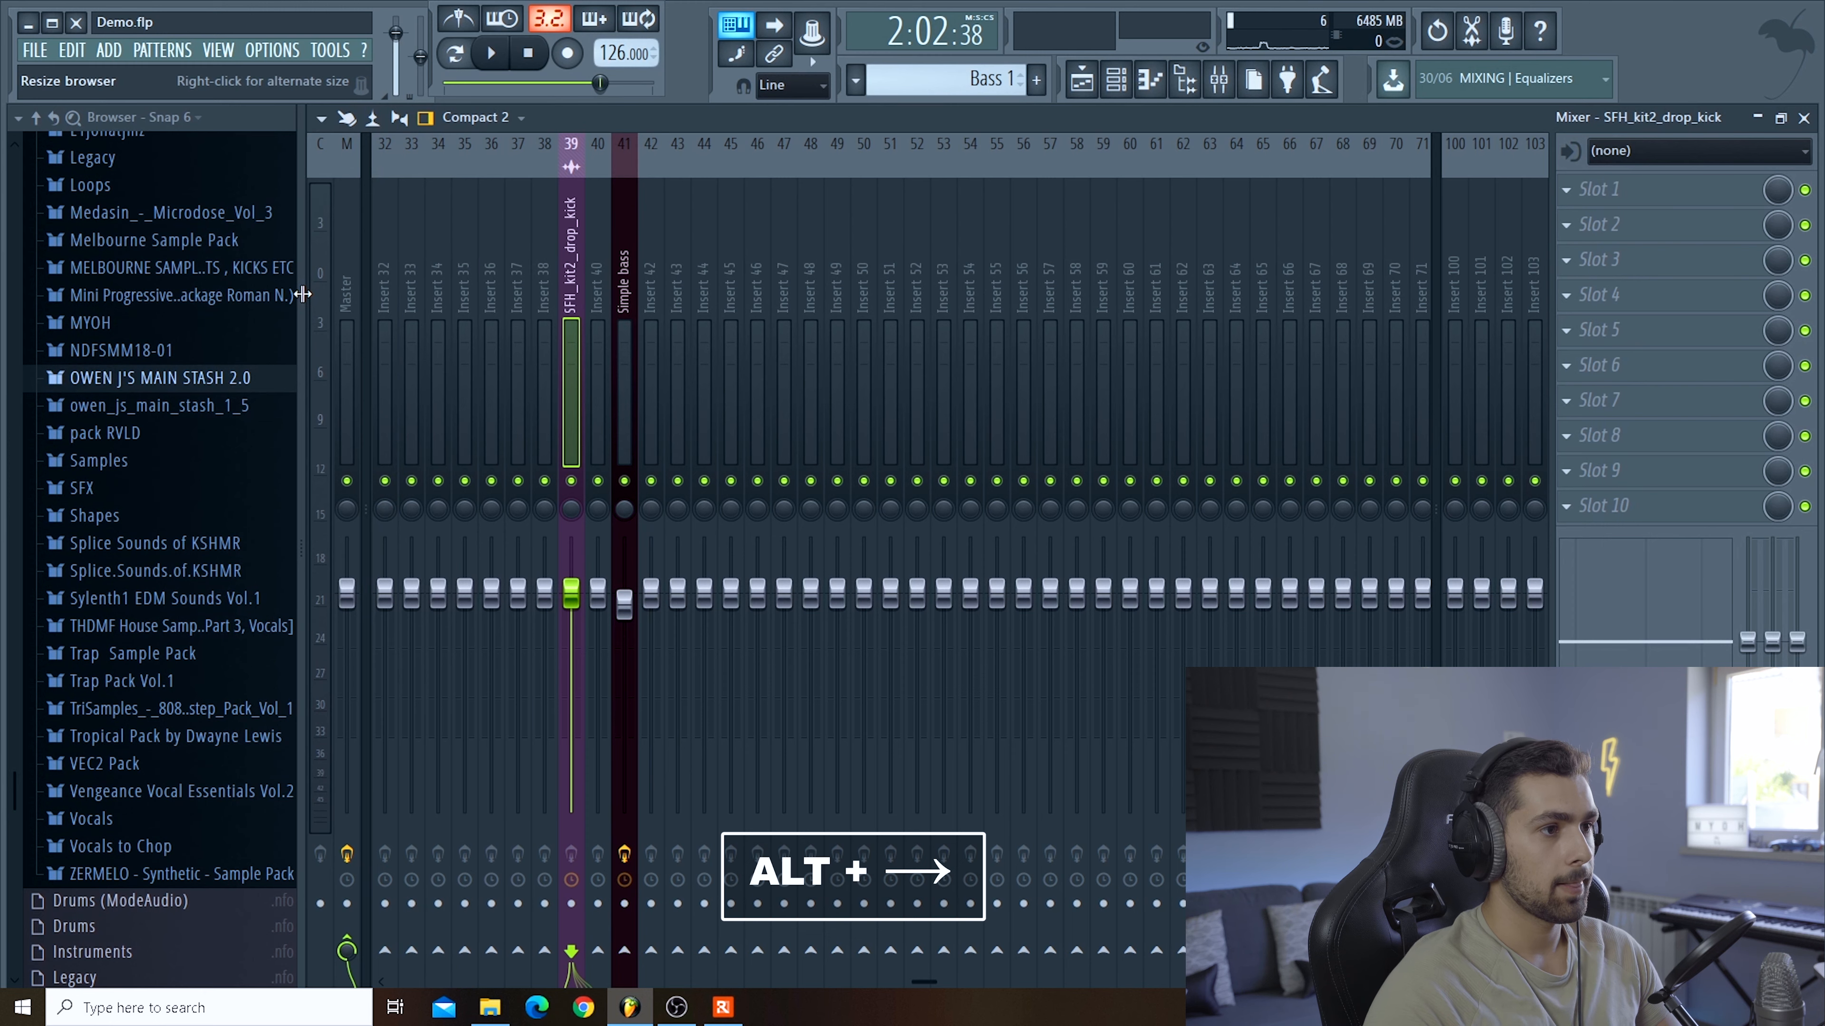
key(alt+Right)
Sidechain the kick track to Simple bass and select SFH_kit2_drop_kick as Fruity Limiter's sidechain source
right_click(625, 955)
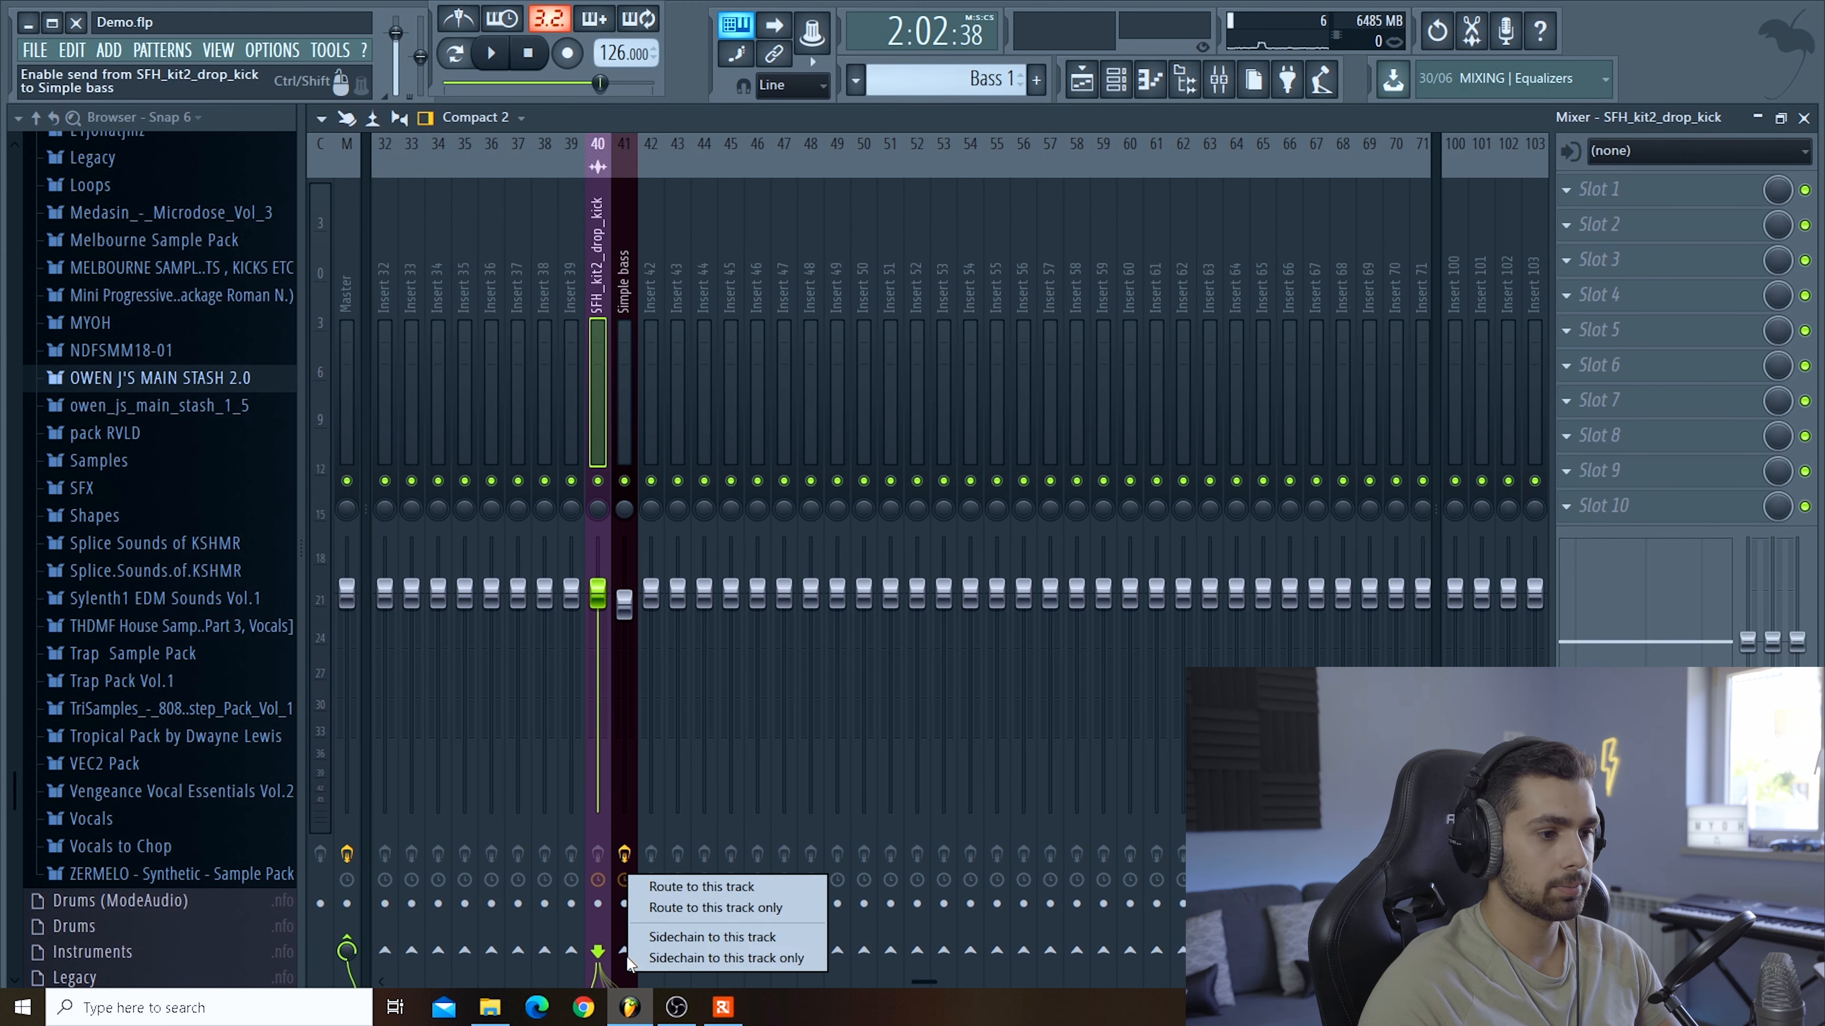
click(723, 937)
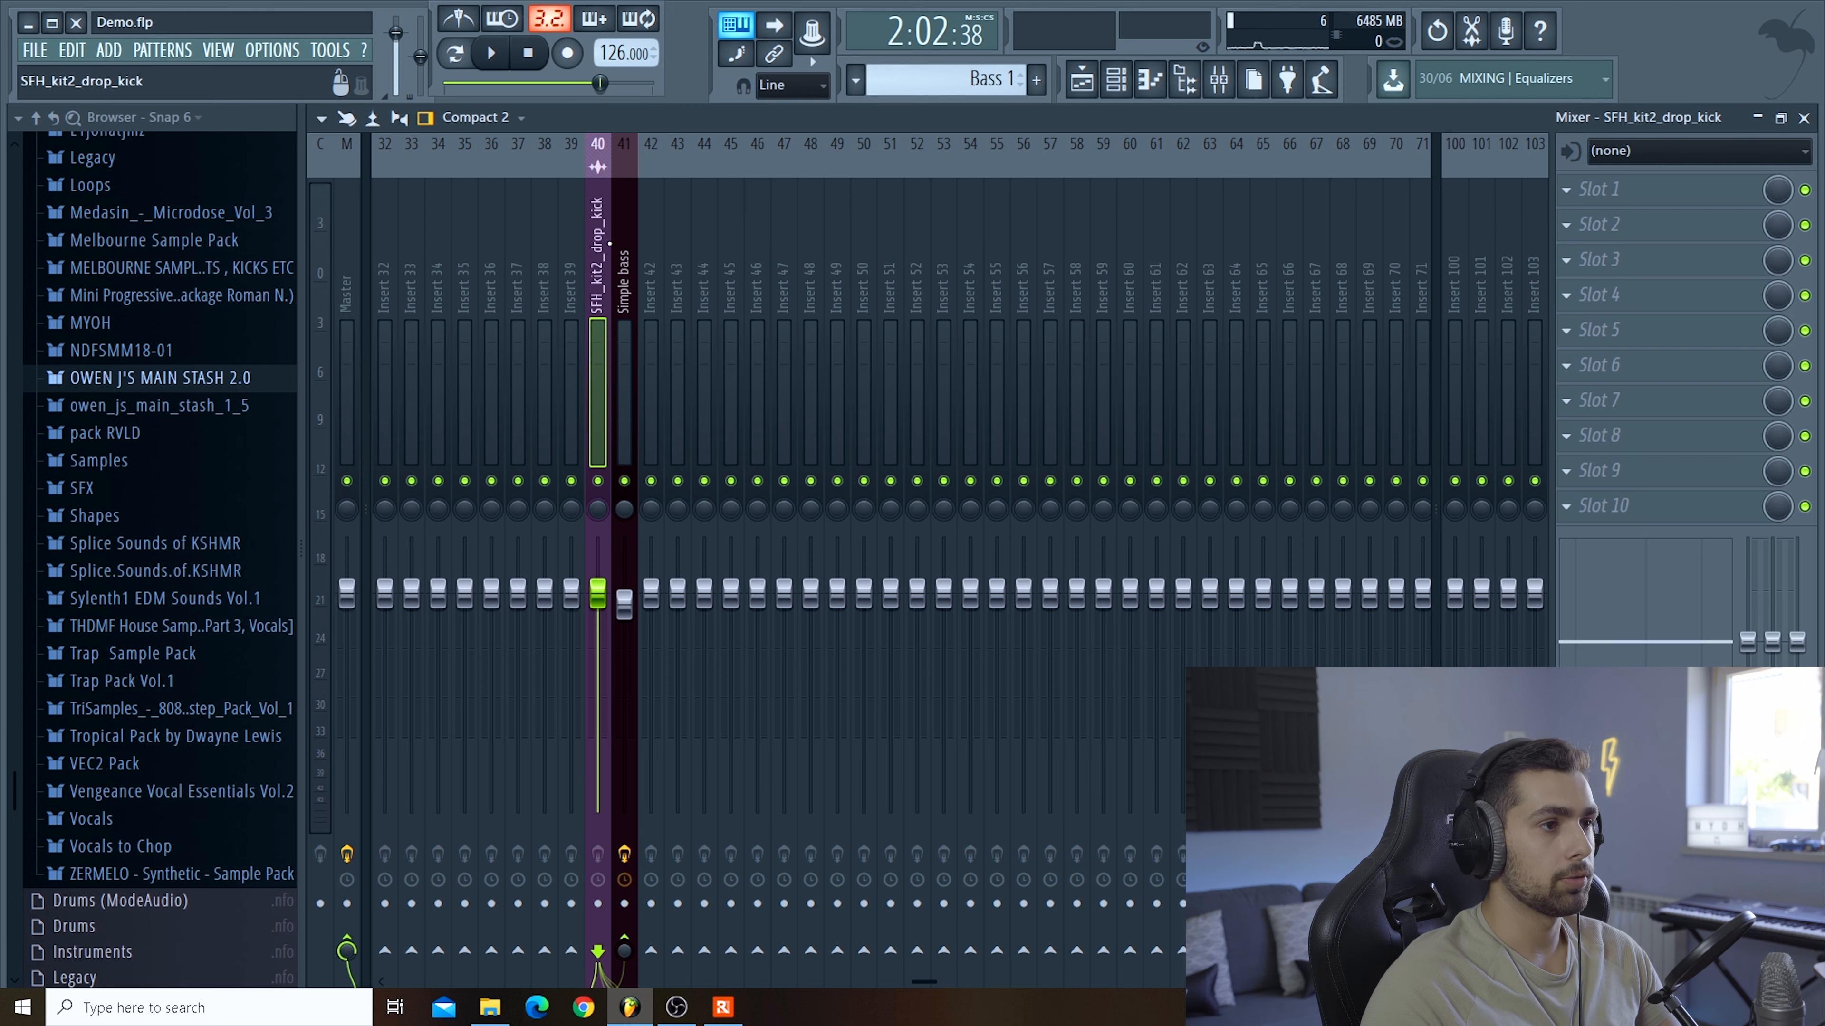
click(624, 280)
click(1627, 506)
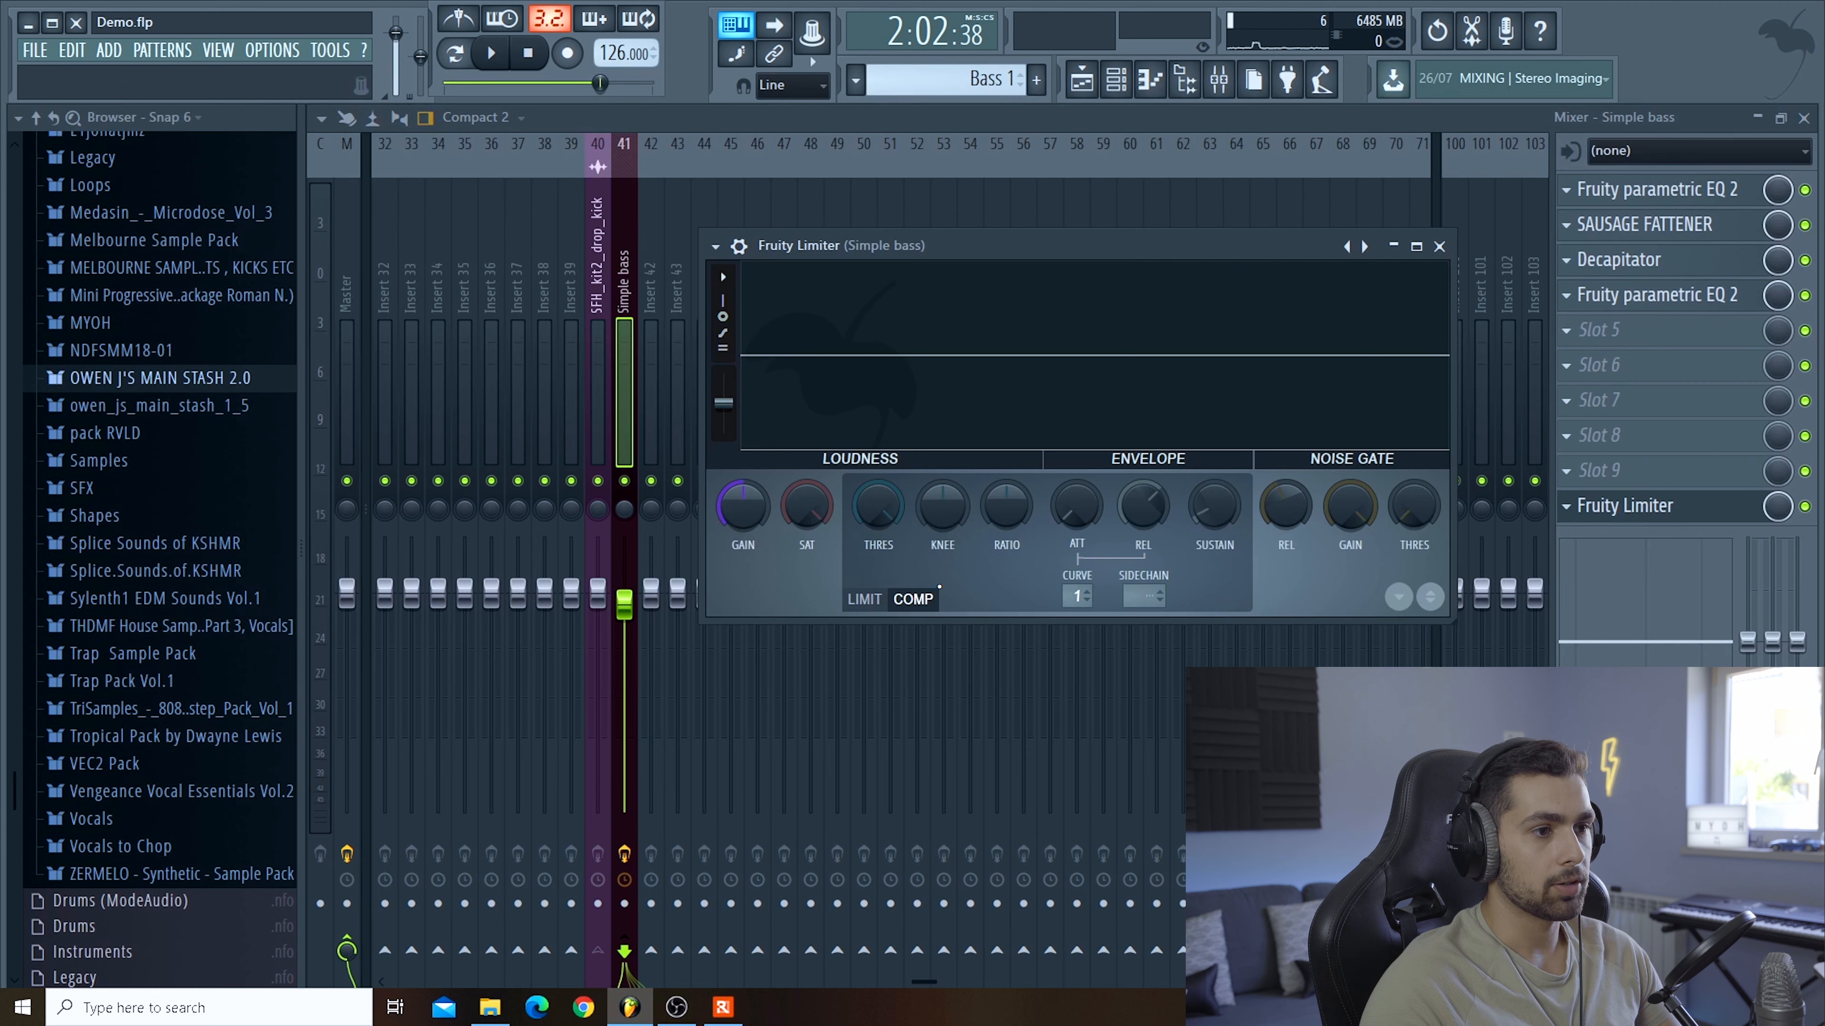
click(1137, 596)
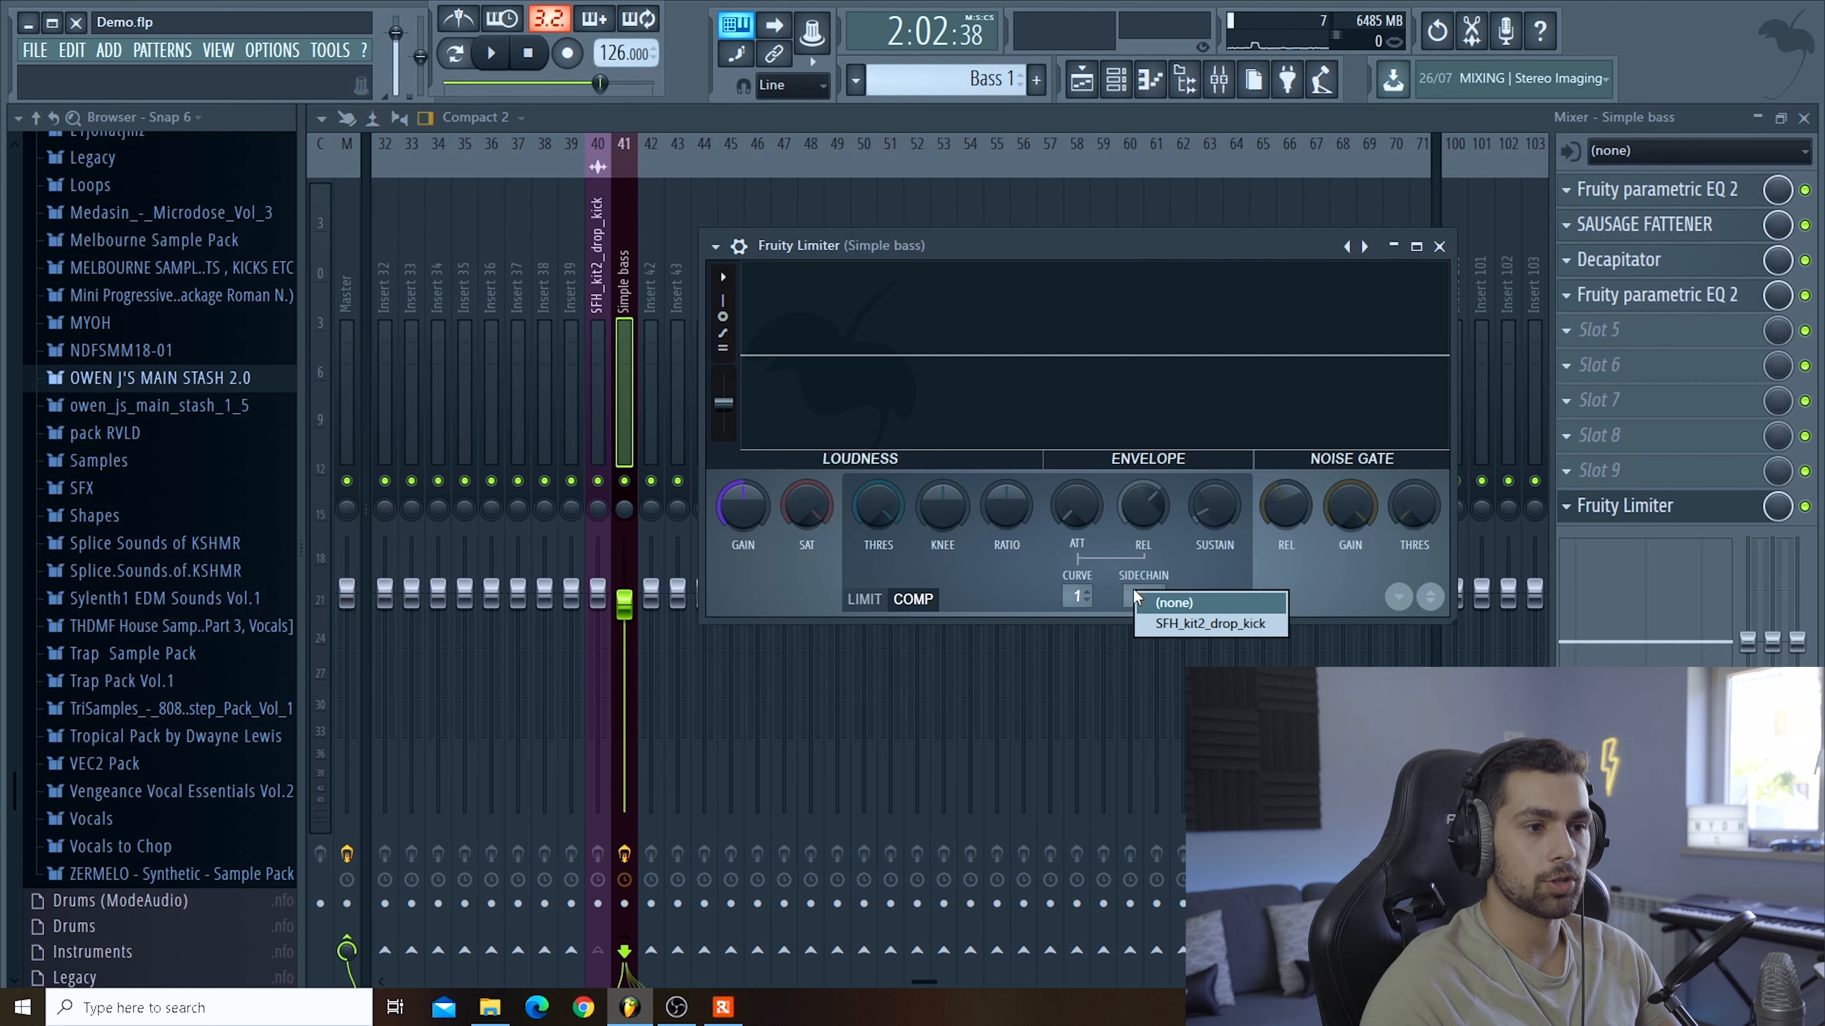
click(1212, 624)
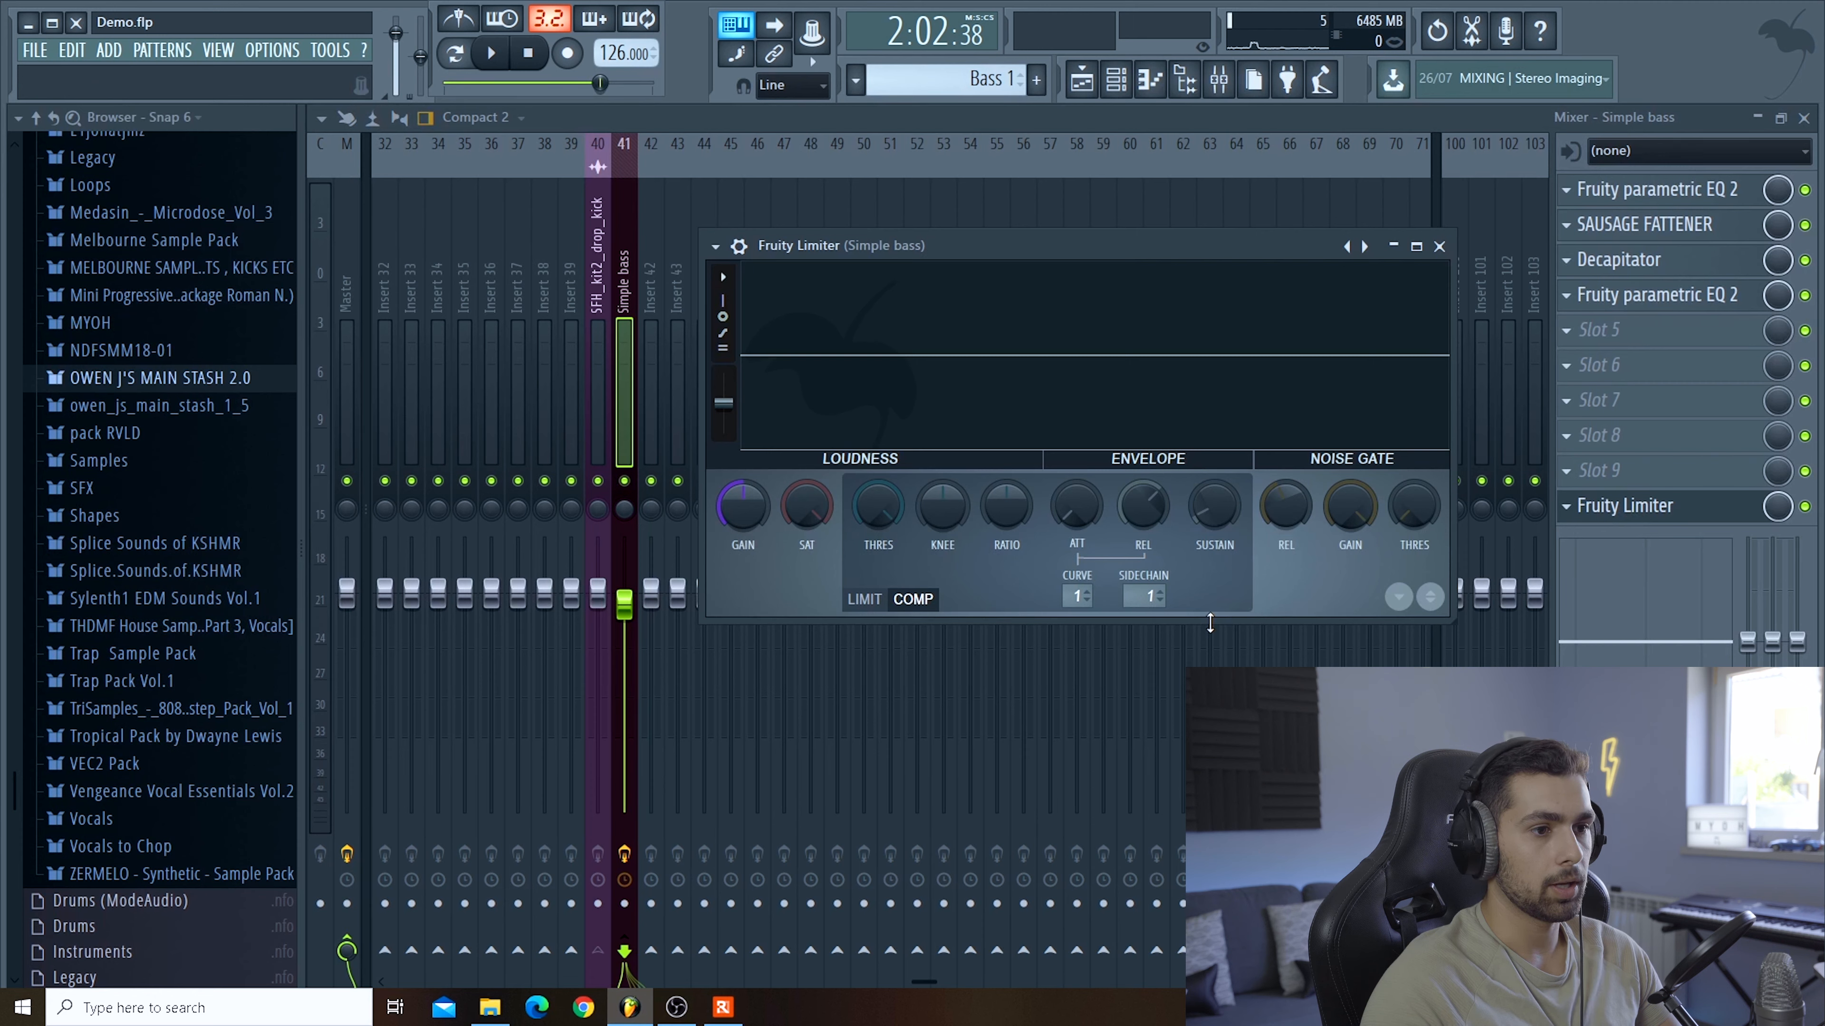
click(1630, 505)
click(1631, 505)
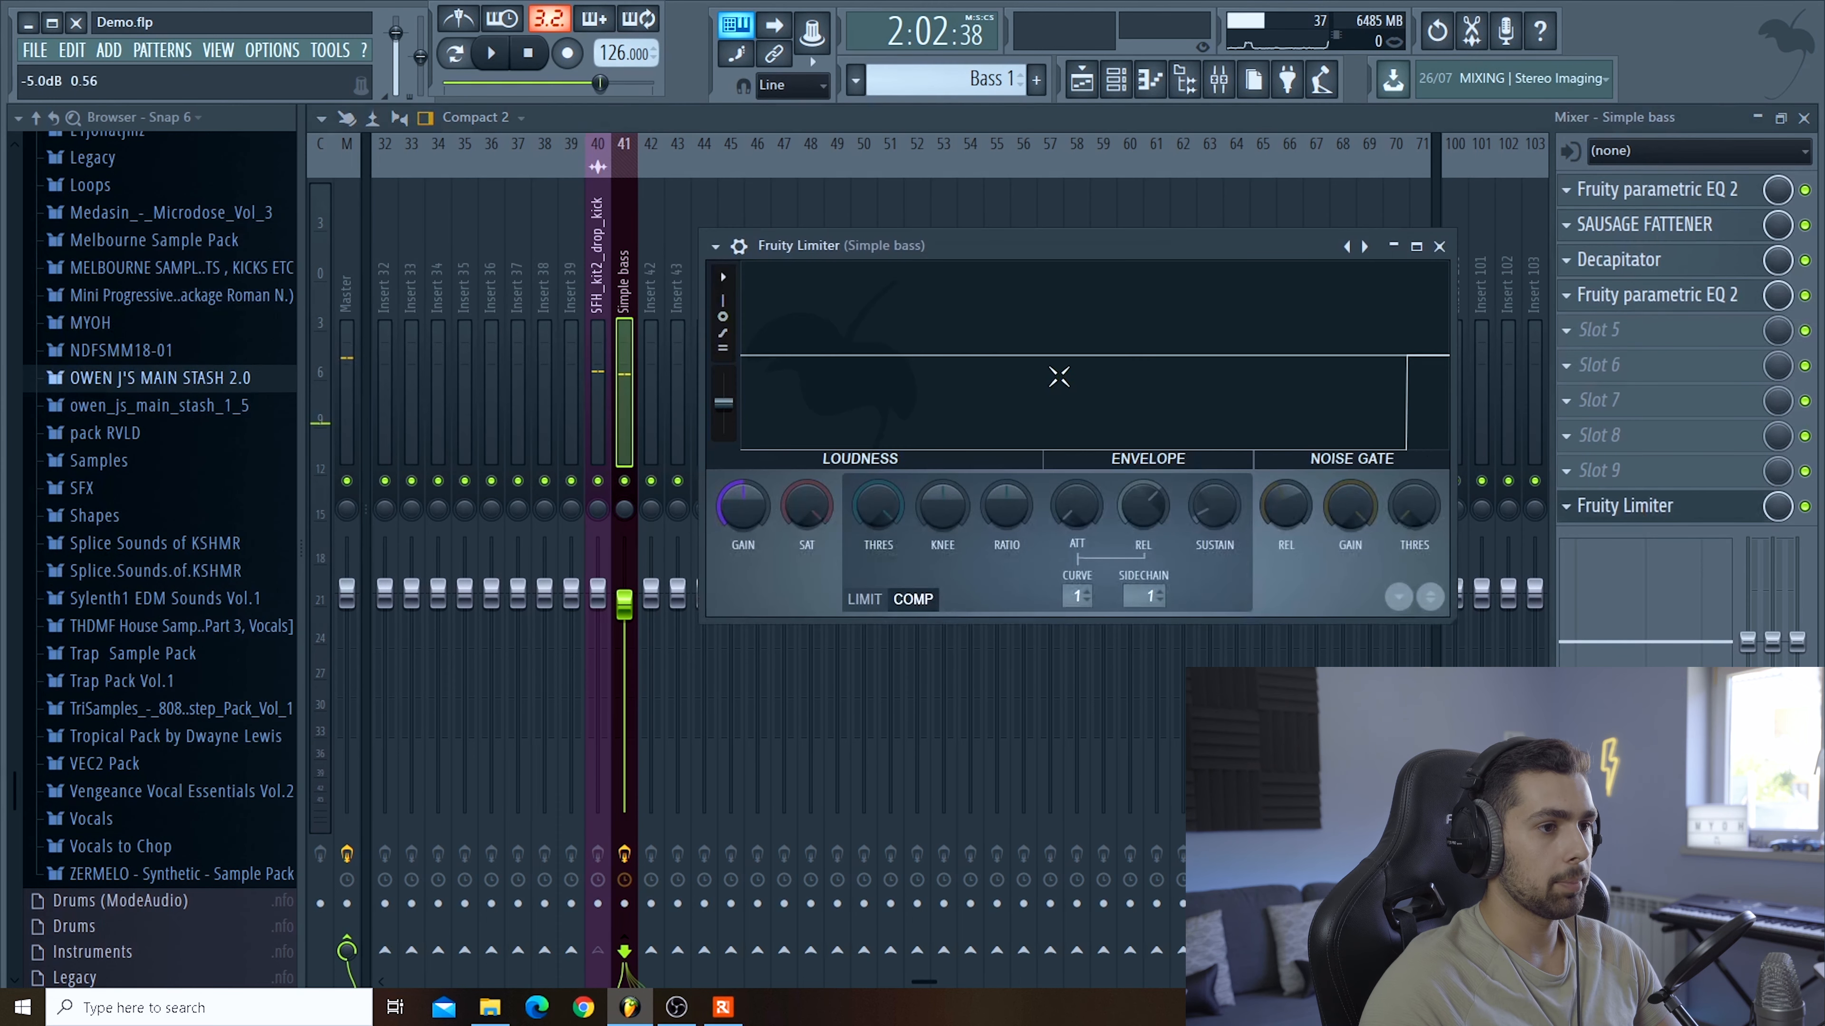
Lower Fruity Limiter's compressor threshold to about -16.3 dB and raise its ratio while auditioning the kick and bass
key(space)
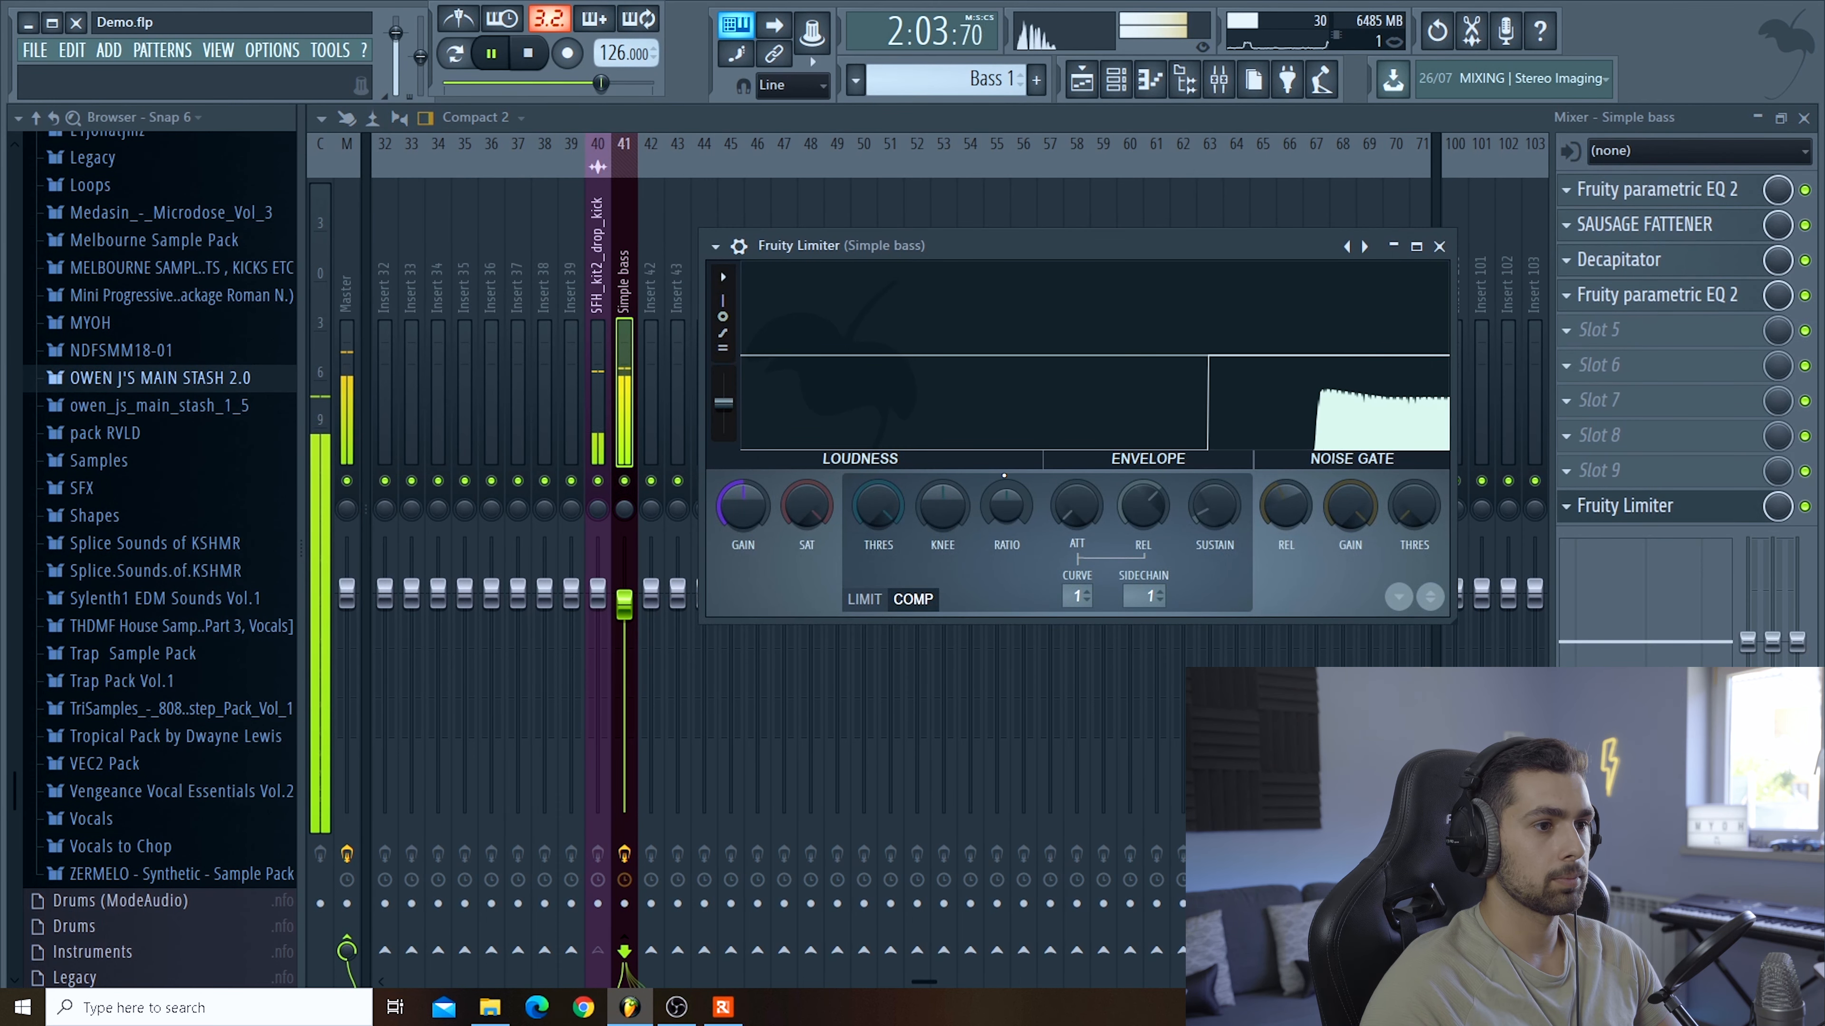
key(space)
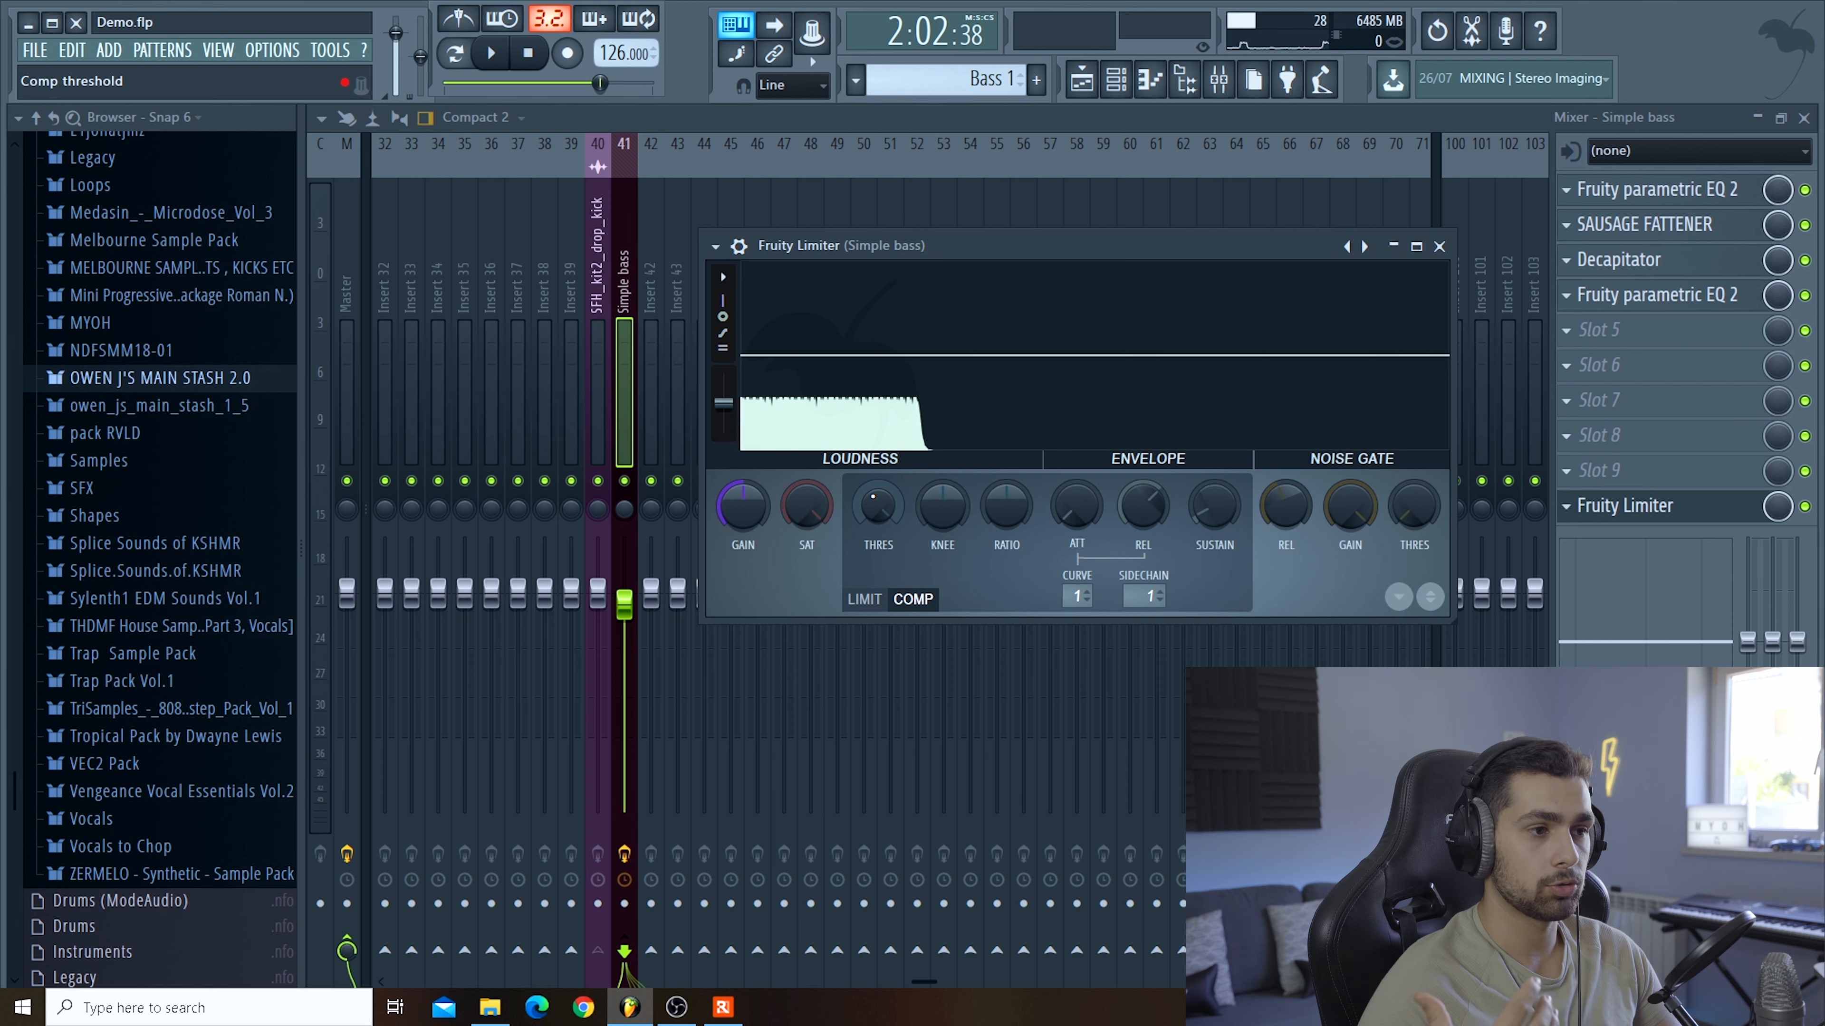
drag(877, 505, 877, 534)
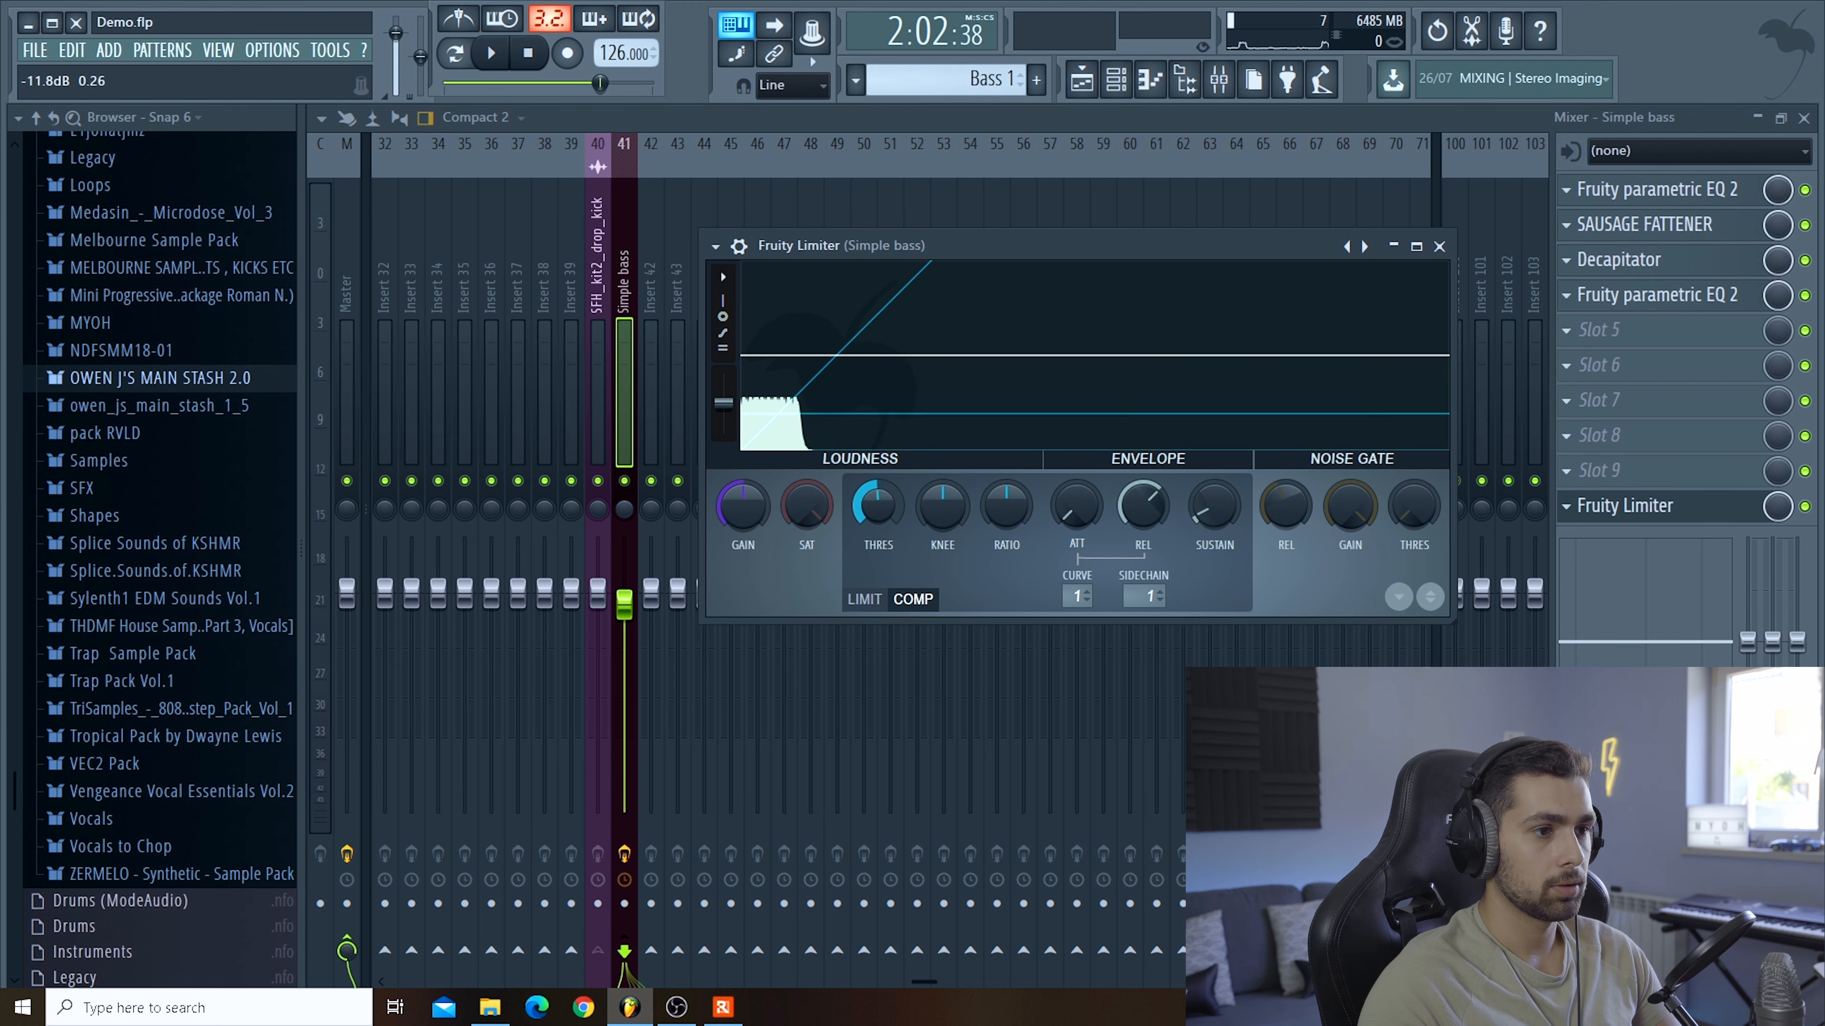
drag(1007, 505, 1007, 471)
key(space)
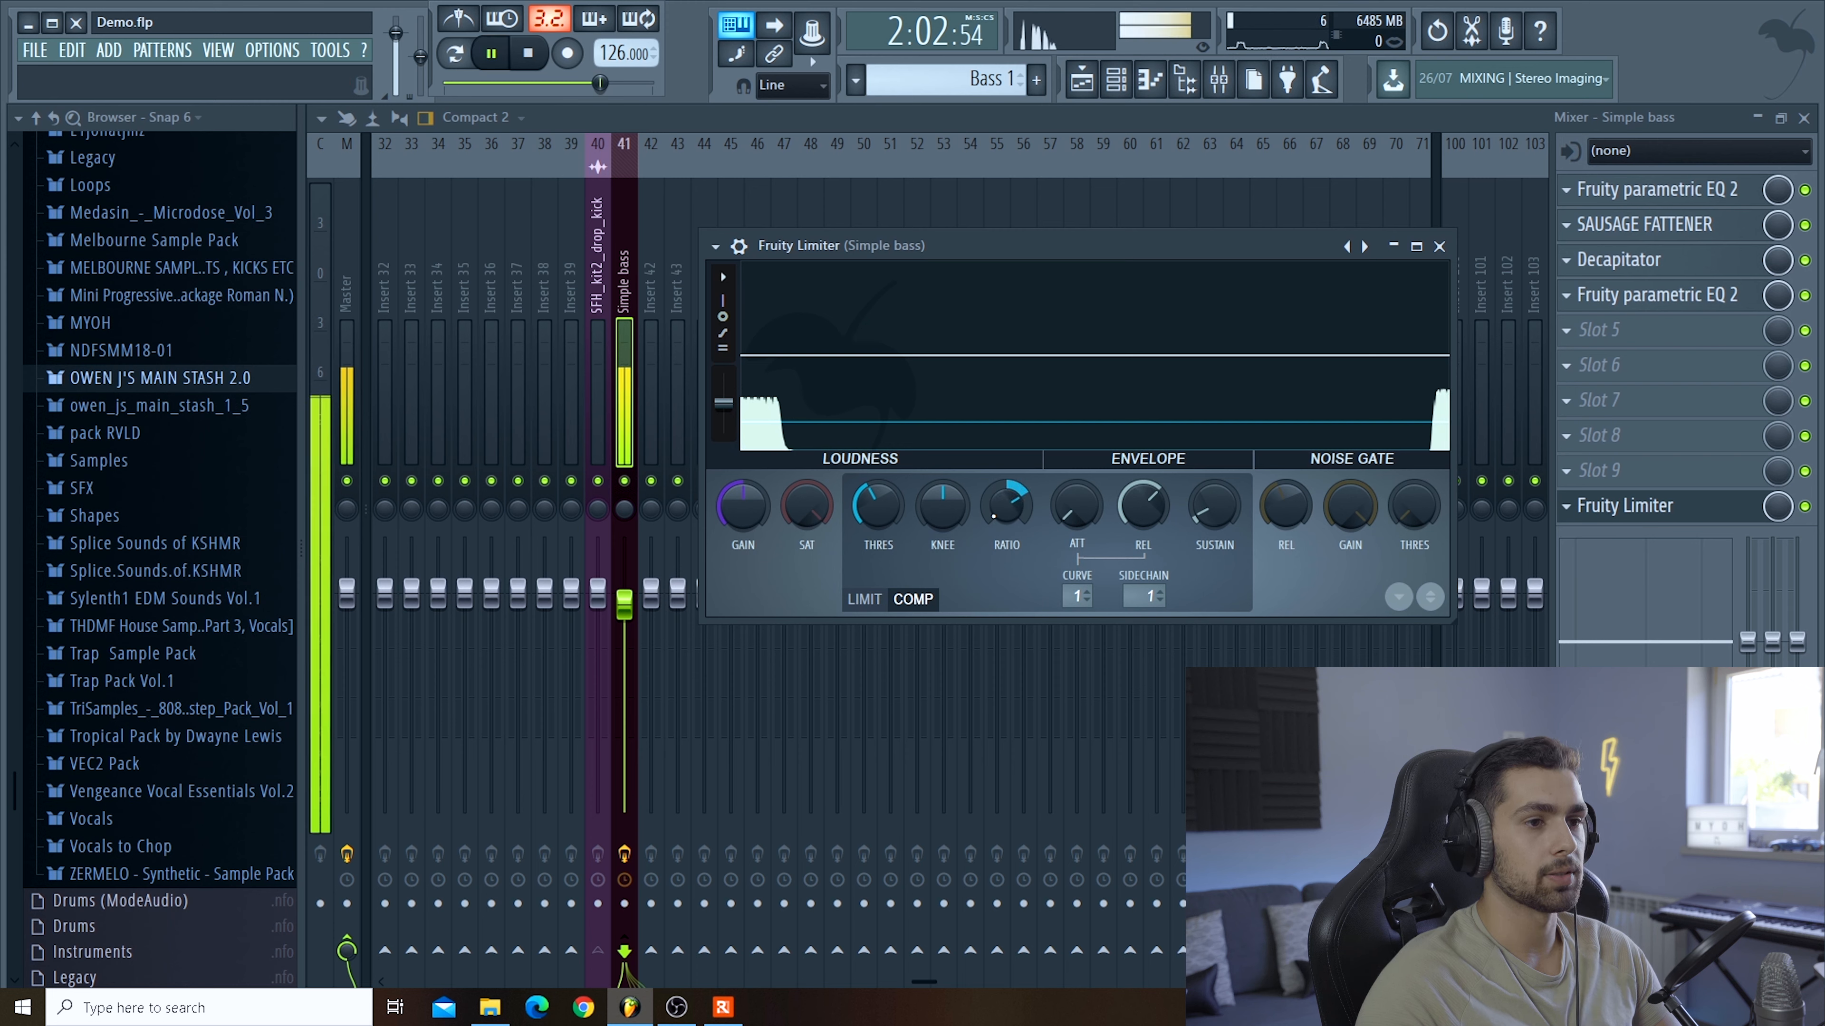
drag(877, 505, 877, 517)
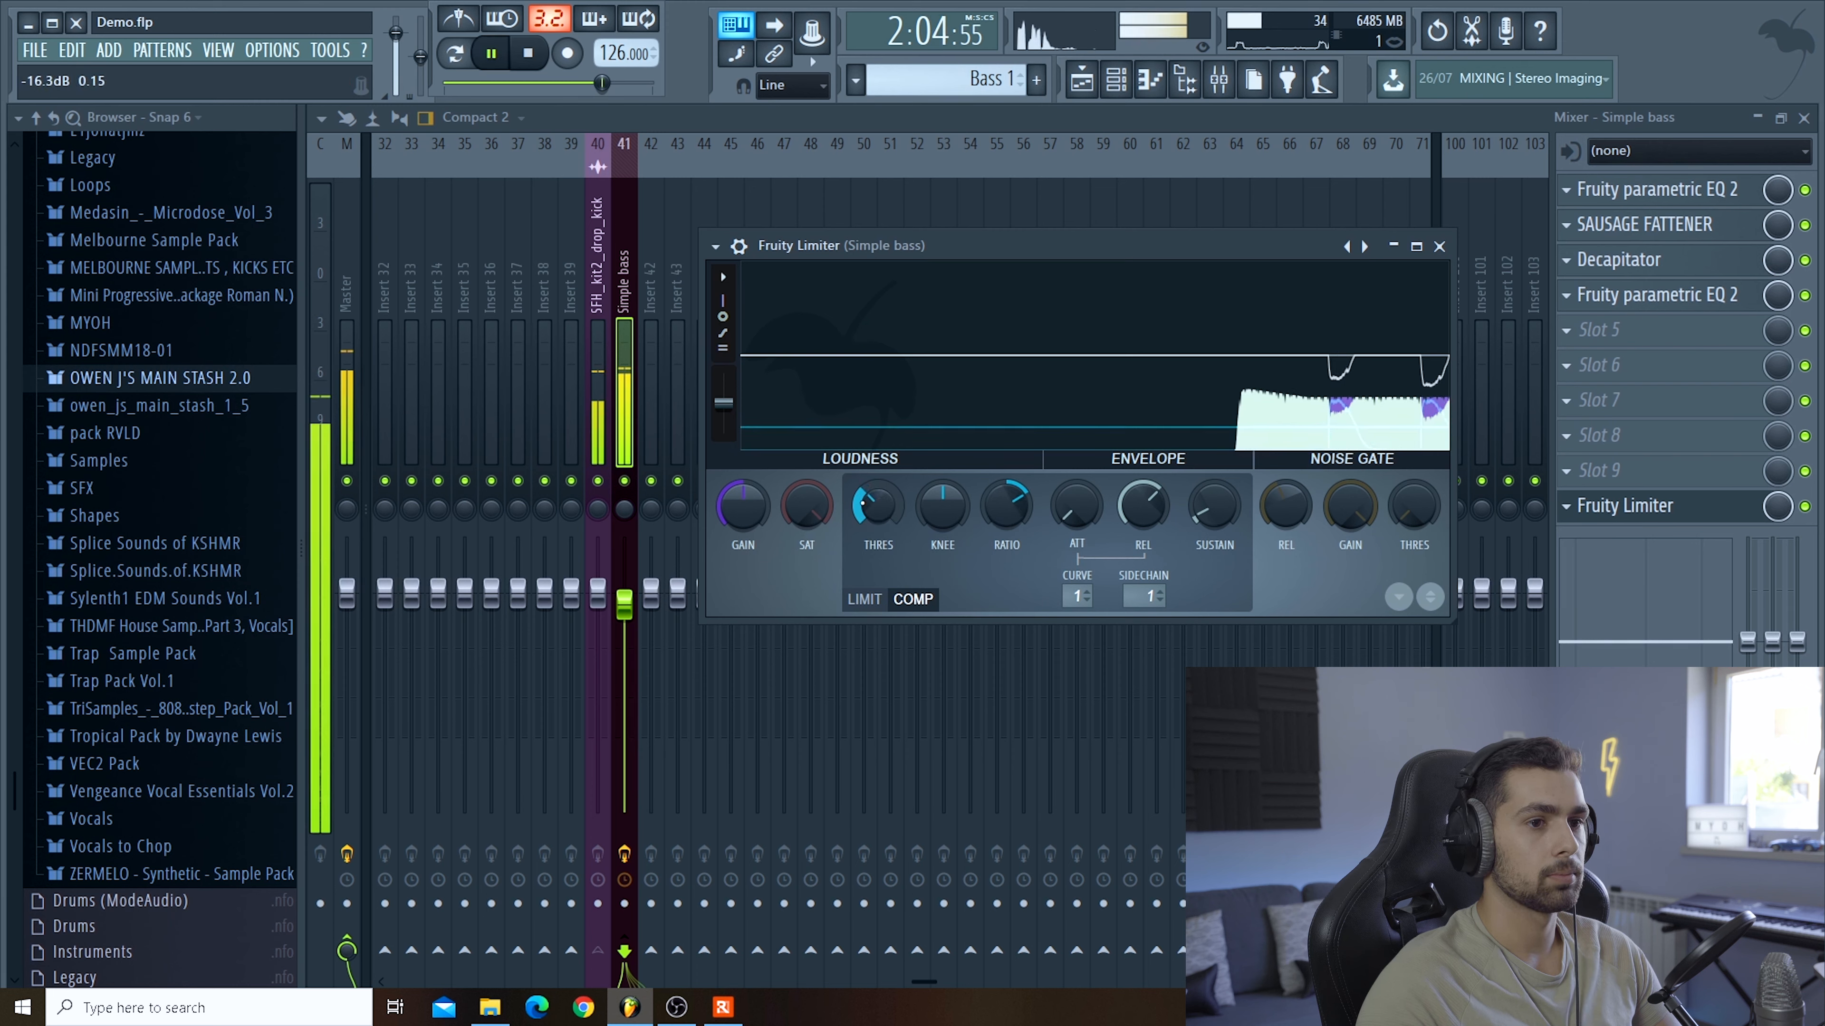
key(space)
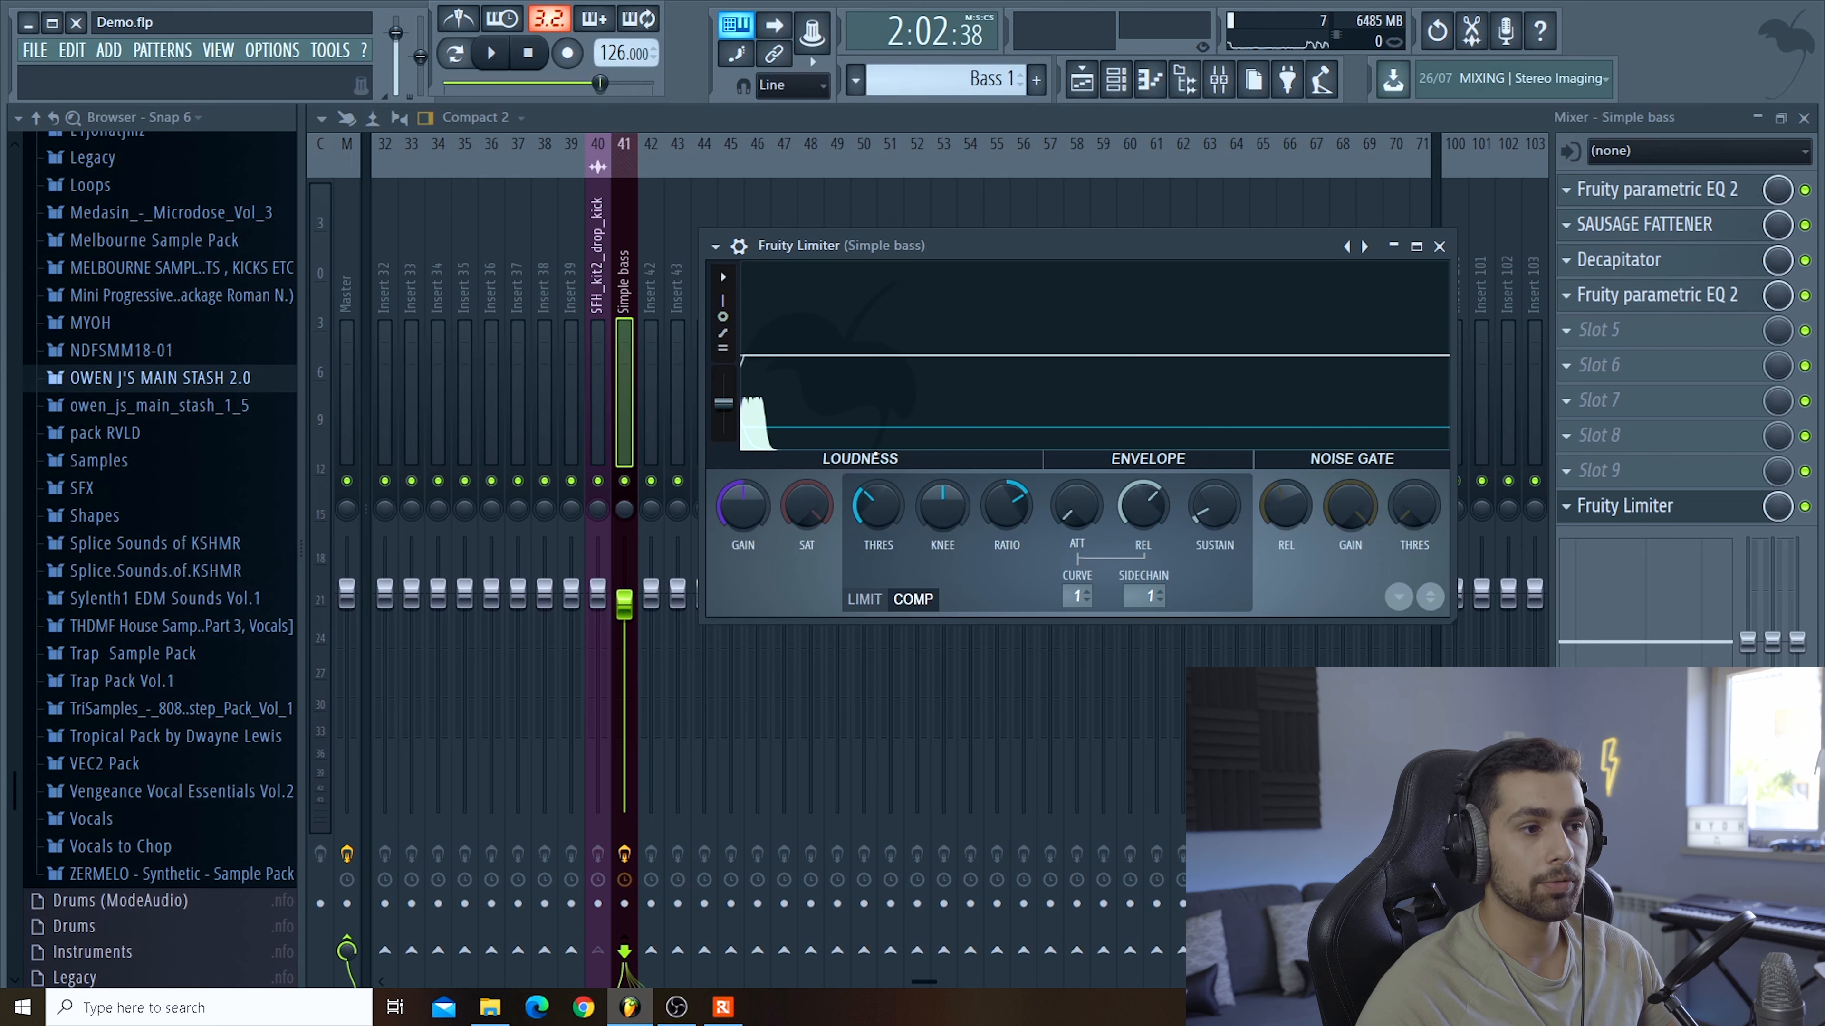
Deepen the ducking by lowering the compressor threshold to about -25.9 dB and adjusting the ratio during playback
drag(877, 505, 878, 546)
key(space)
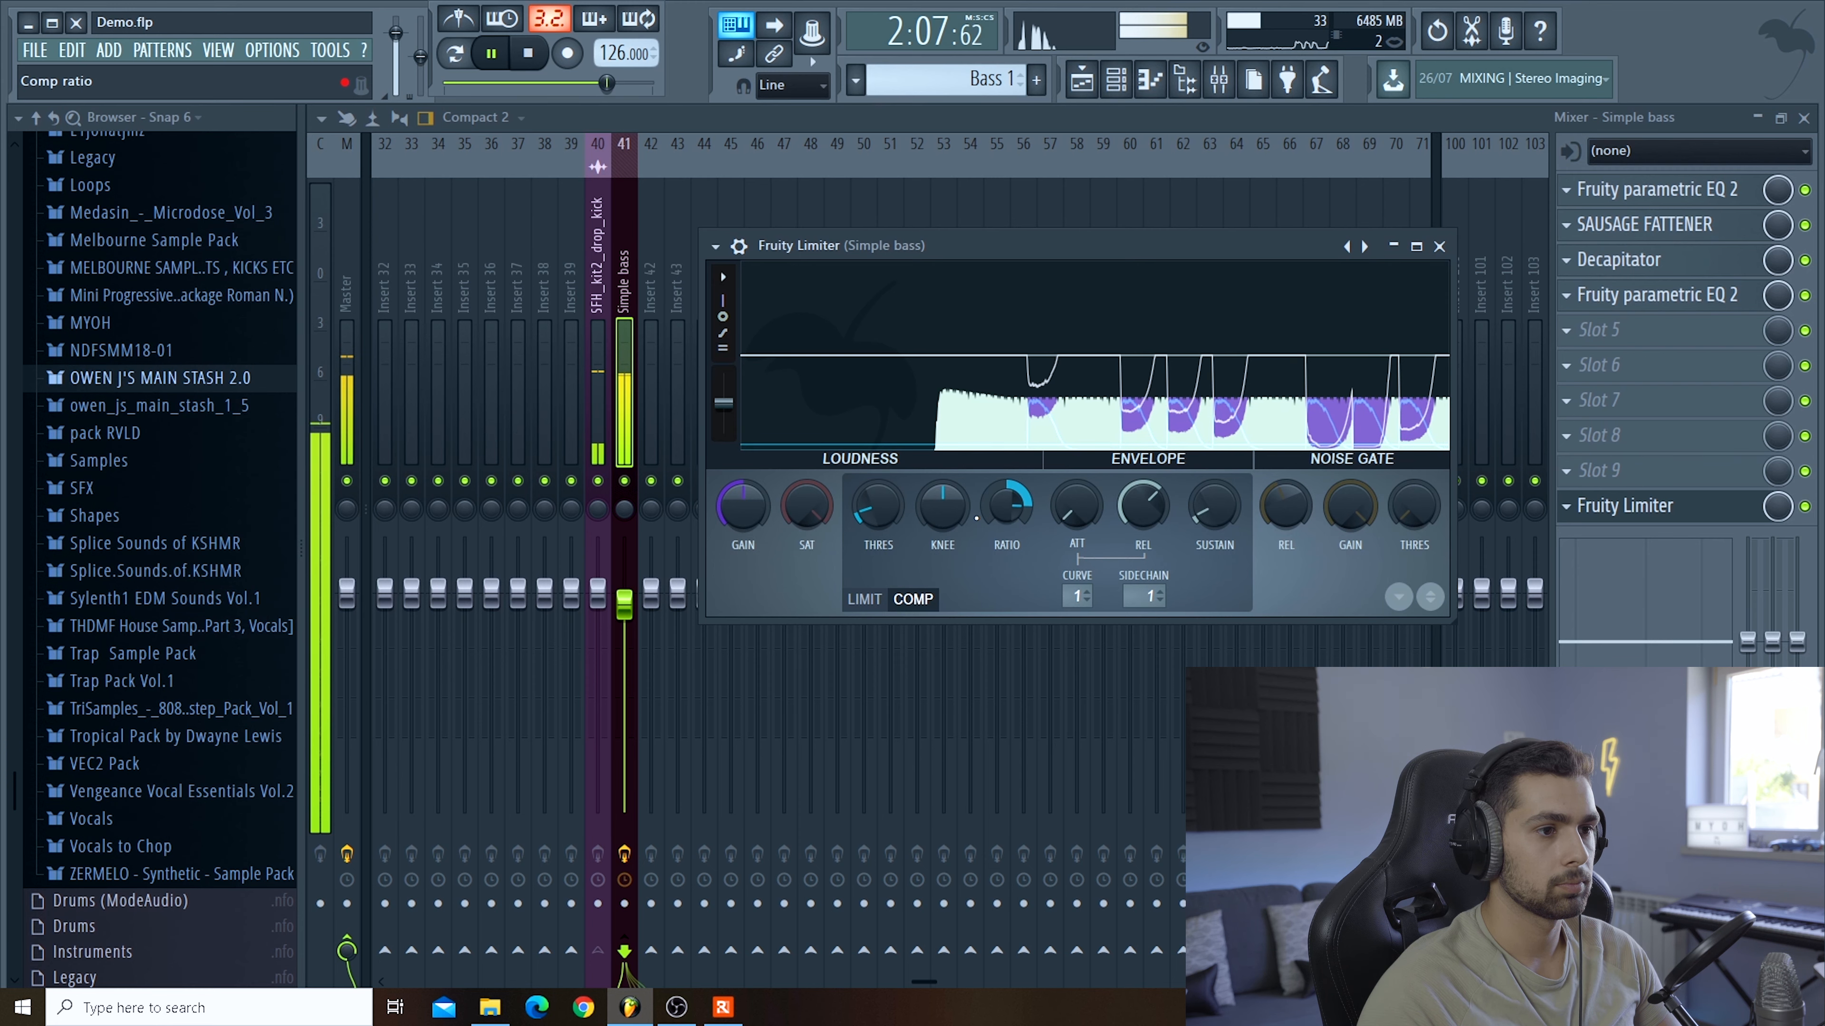
drag(1007, 509, 1007, 505)
drag(870, 519, 870, 512)
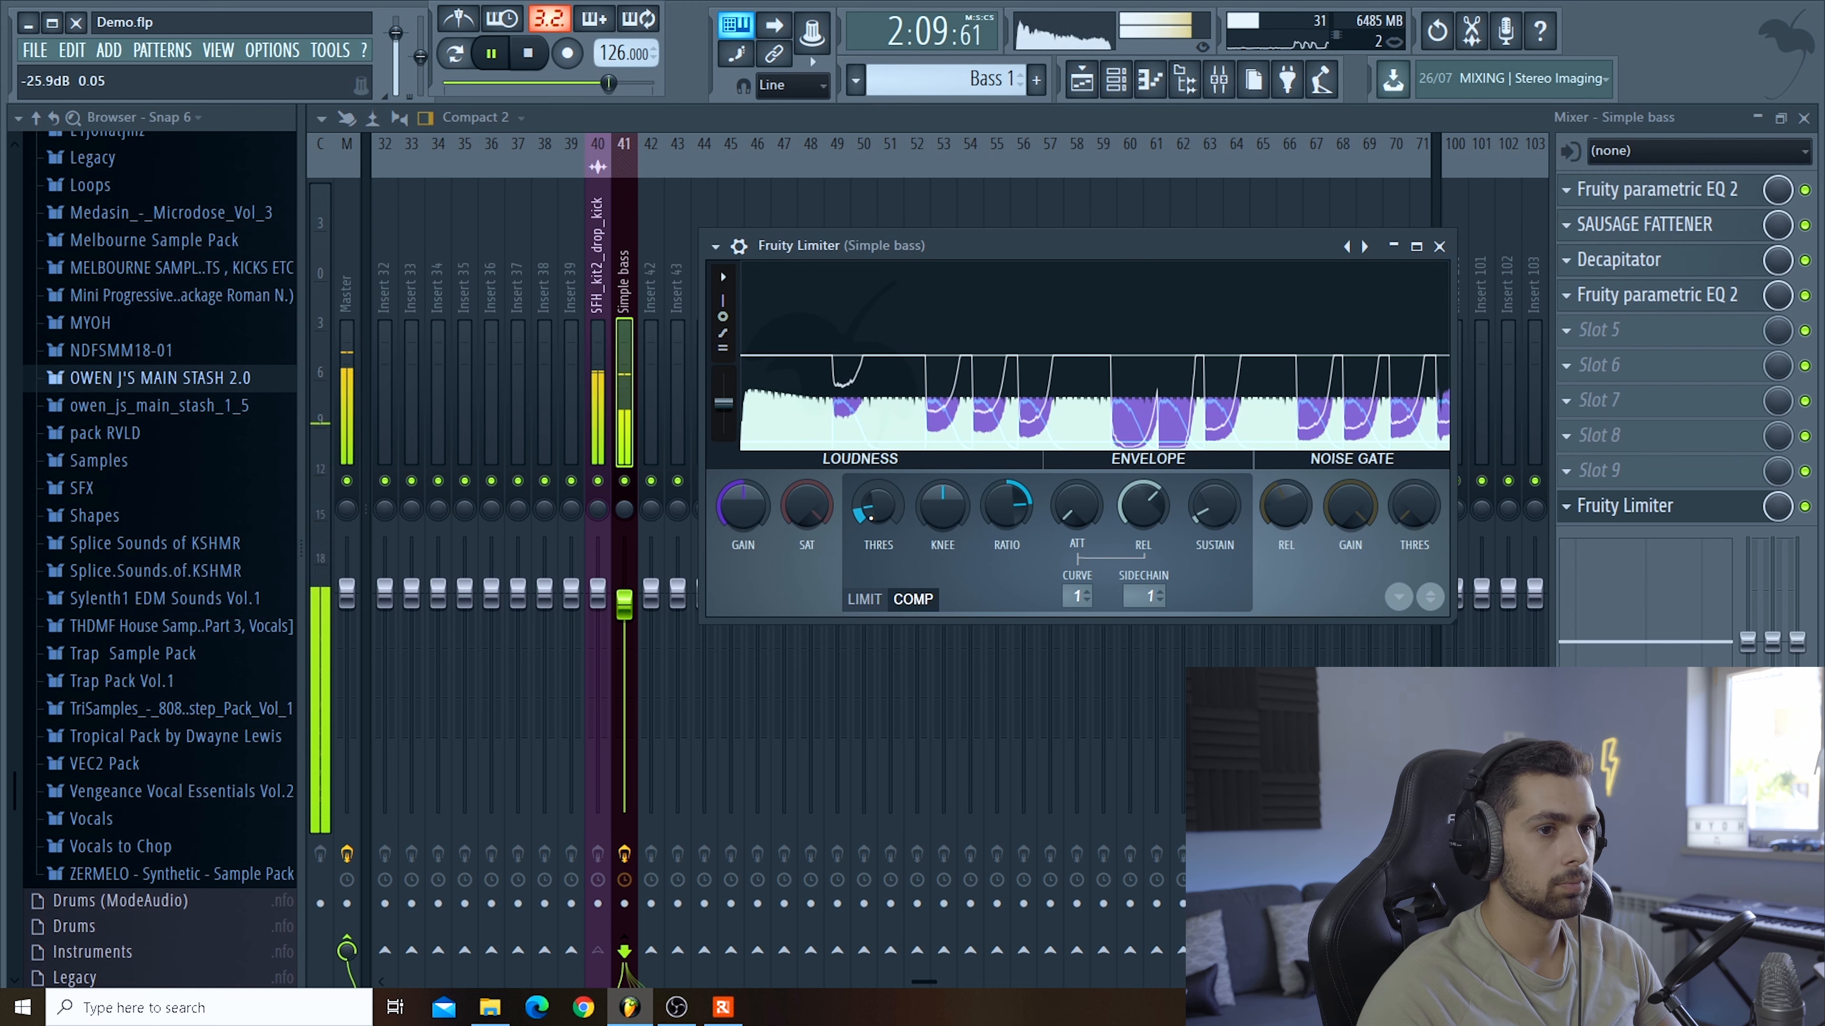
key(space)
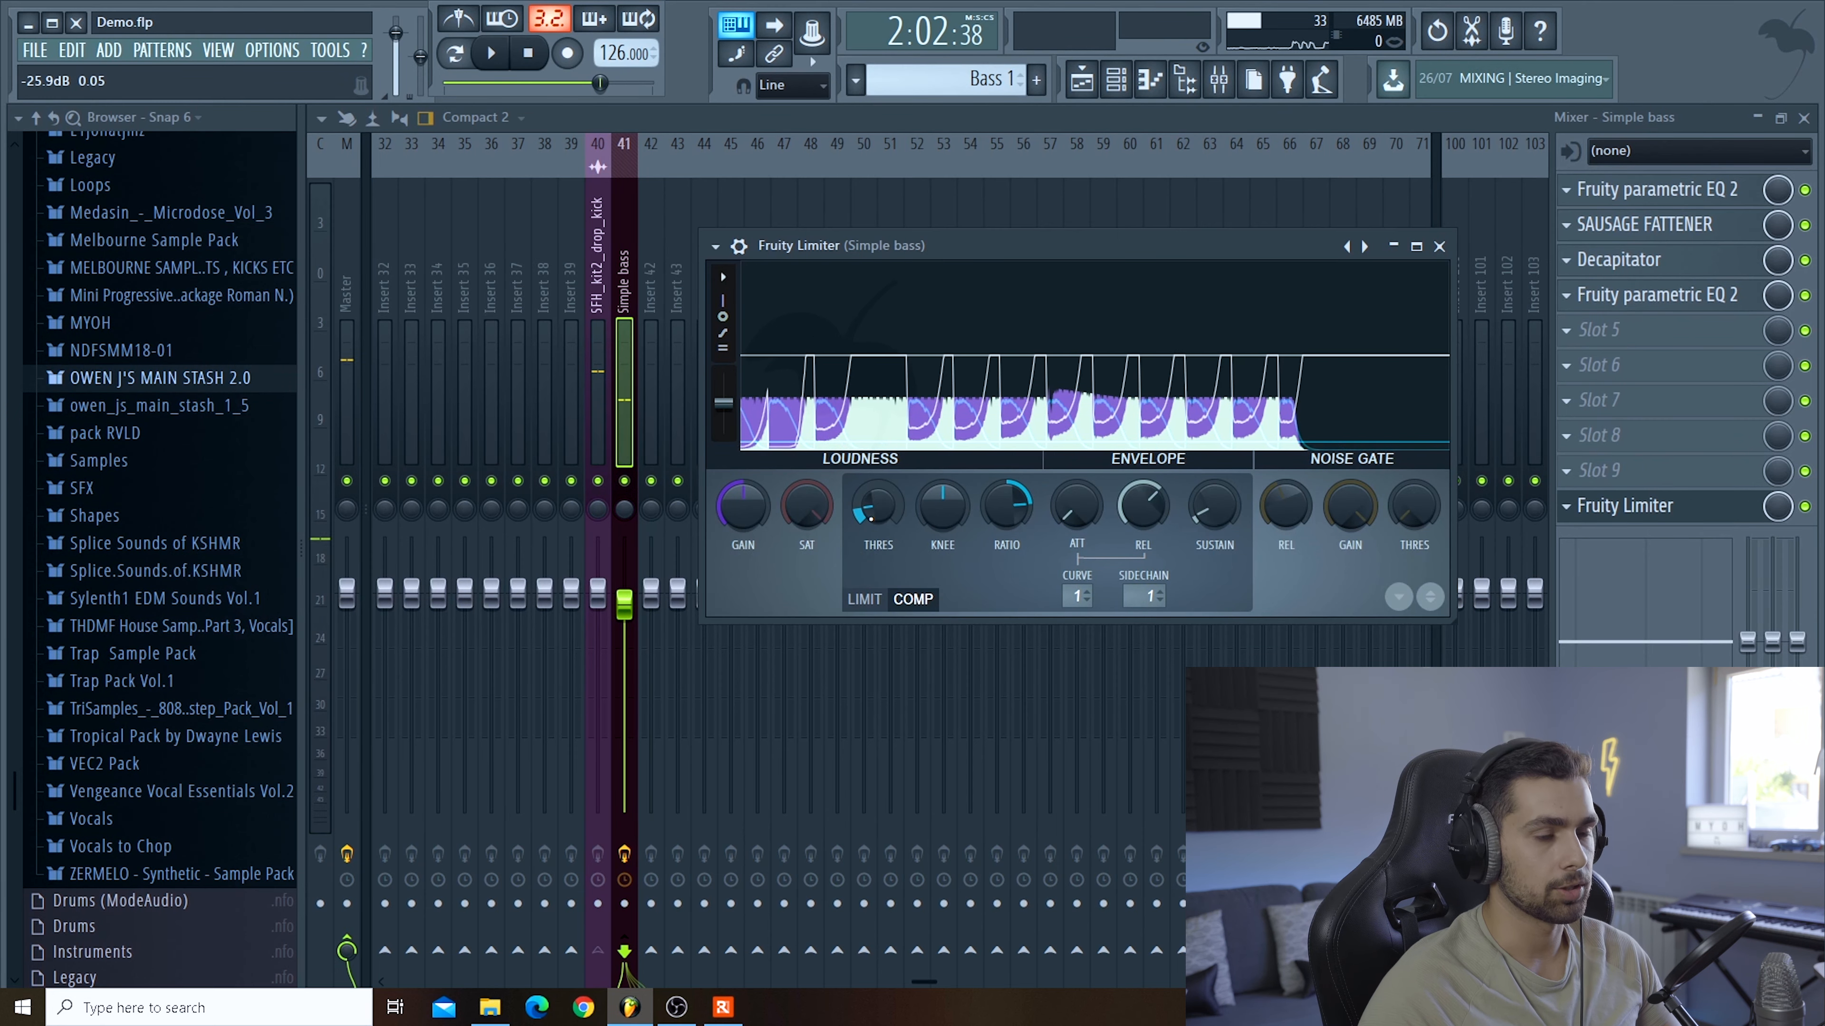